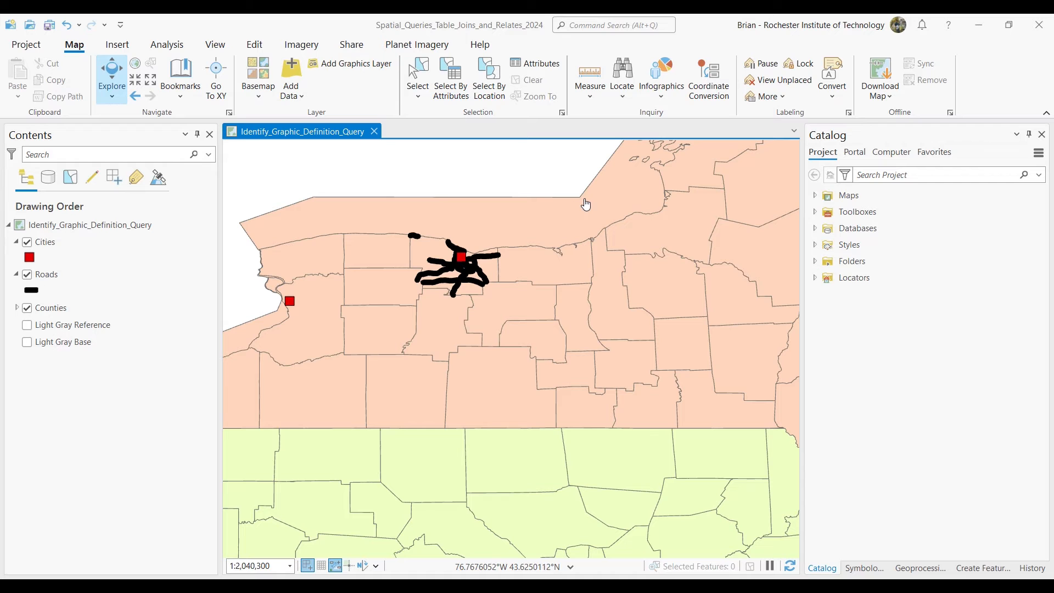
Identify Wayne, Ontario and Steuben counties on the map to view their attribute pop-ups
{"action": "left_click_drag", "start_coordinate": [606, 204], "coordinate": [665, 269]}
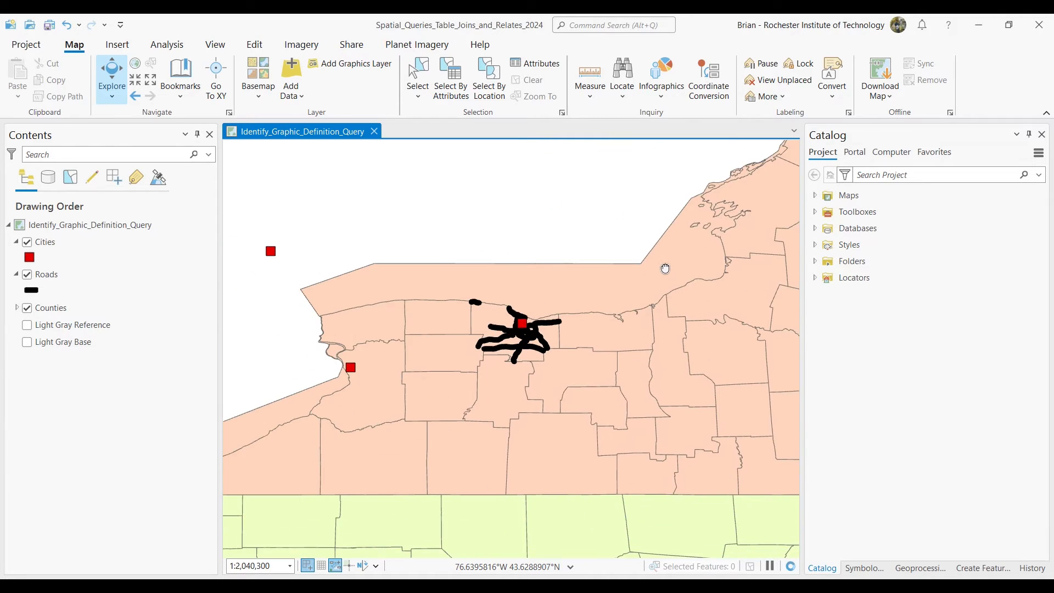
{"action": "scroll", "coordinate": [610, 283], "scroll_direction": "down", "scroll_amount": 3}
{"action": "scroll", "coordinate": [611, 284], "scroll_direction": "up", "scroll_amount": 3}
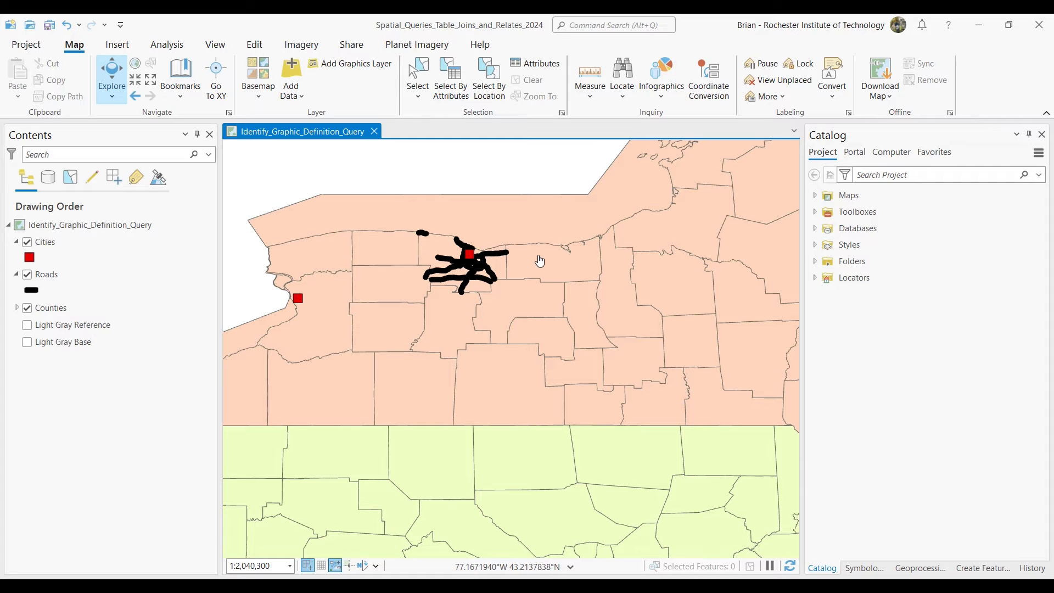
{"action": "left_click", "coordinate": [547, 264]}
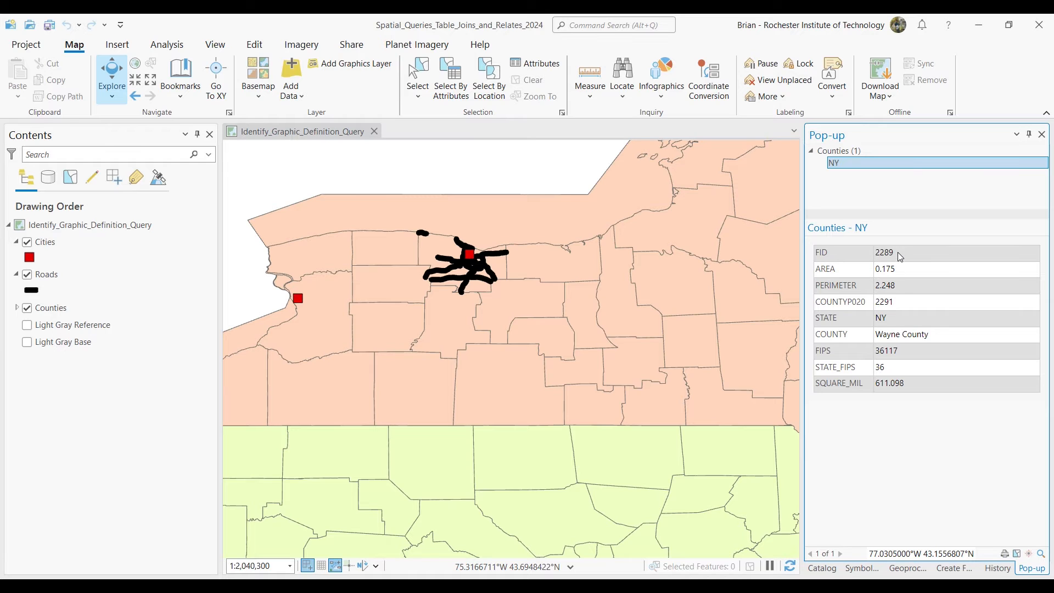
{"action": "left_click", "coordinate": [518, 301]}
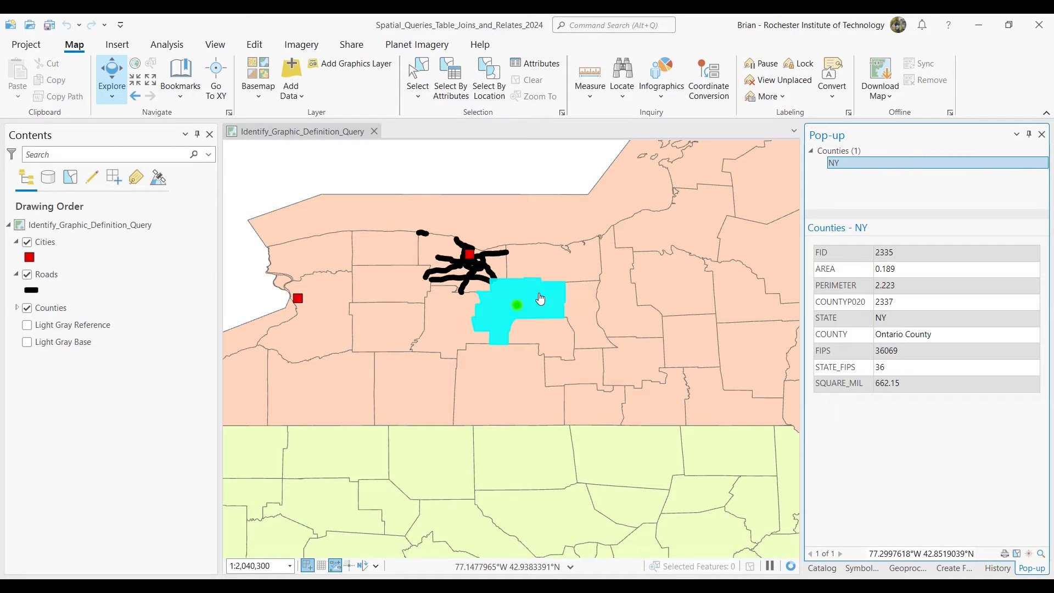
{"action": "left_click", "coordinate": [504, 386]}
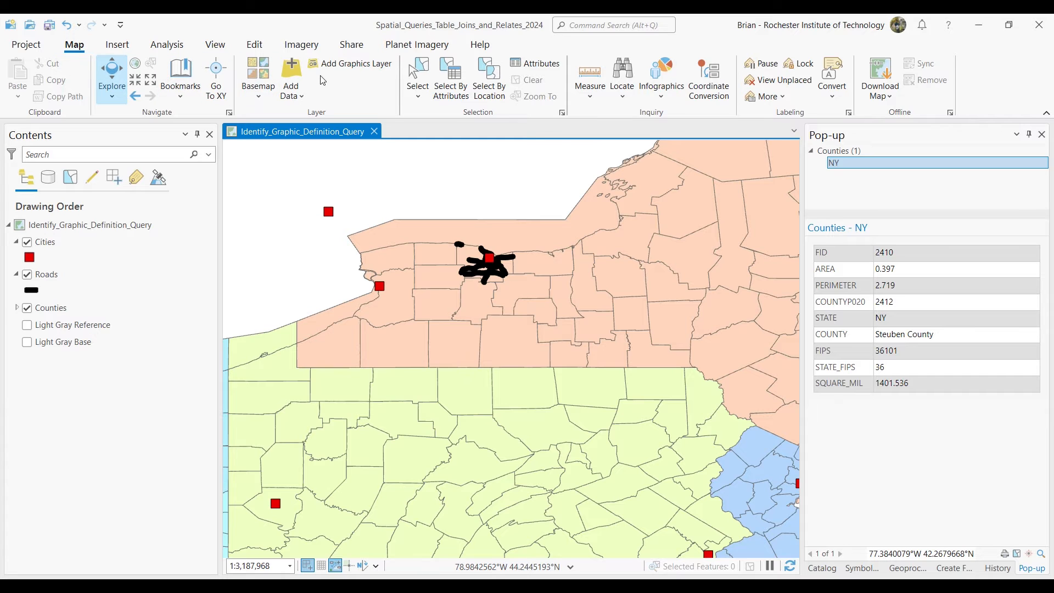
Select the counties along both sides of the New York–Pennsylvania border by drawing a selection polygon across them
{"action": "left_click", "coordinate": [420, 99]}
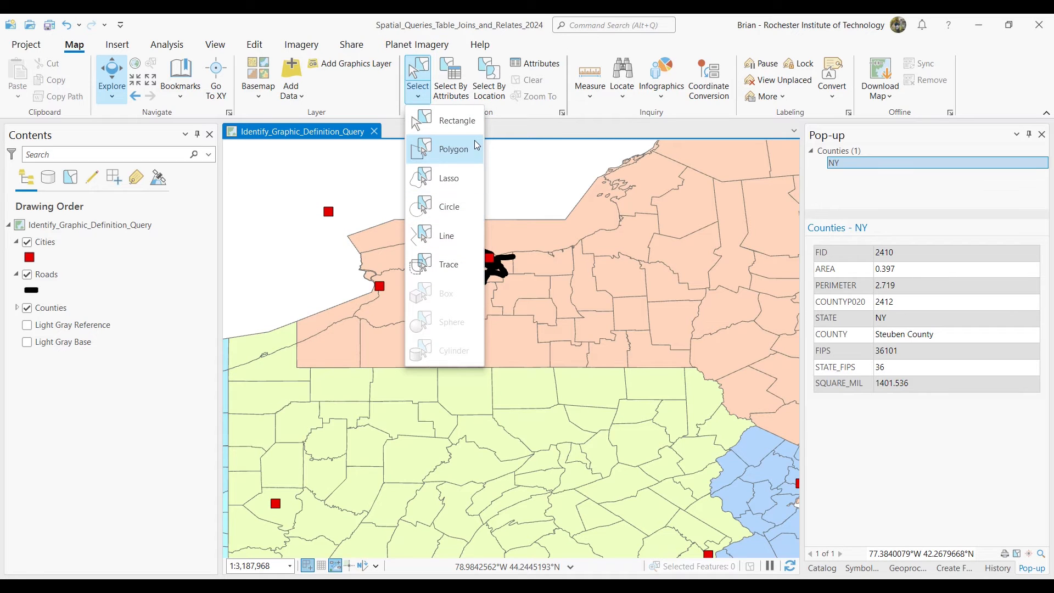
{"action": "left_click", "coordinate": [464, 154]}
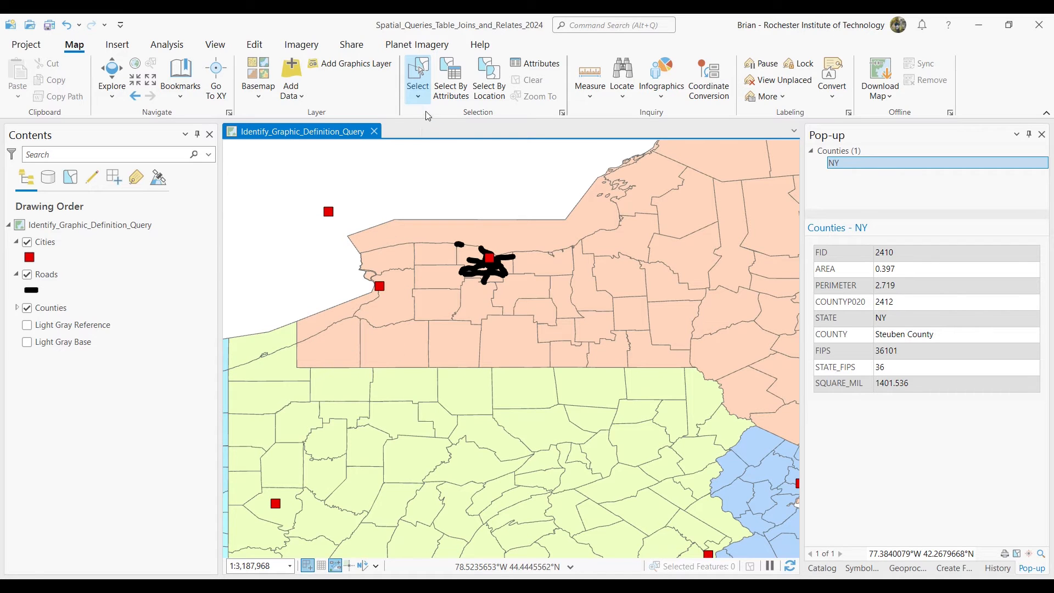
{"action": "left_click", "coordinate": [340, 344]}
{"action": "left_click", "coordinate": [329, 387]}
{"action": "left_click", "coordinate": [575, 386]}
{"action": "left_click", "coordinate": [575, 356]}
{"action": "left_click", "coordinate": [521, 343]}
{"action": "left_click", "coordinate": [463, 341]}
{"action": "double_click", "coordinate": [401, 346]}
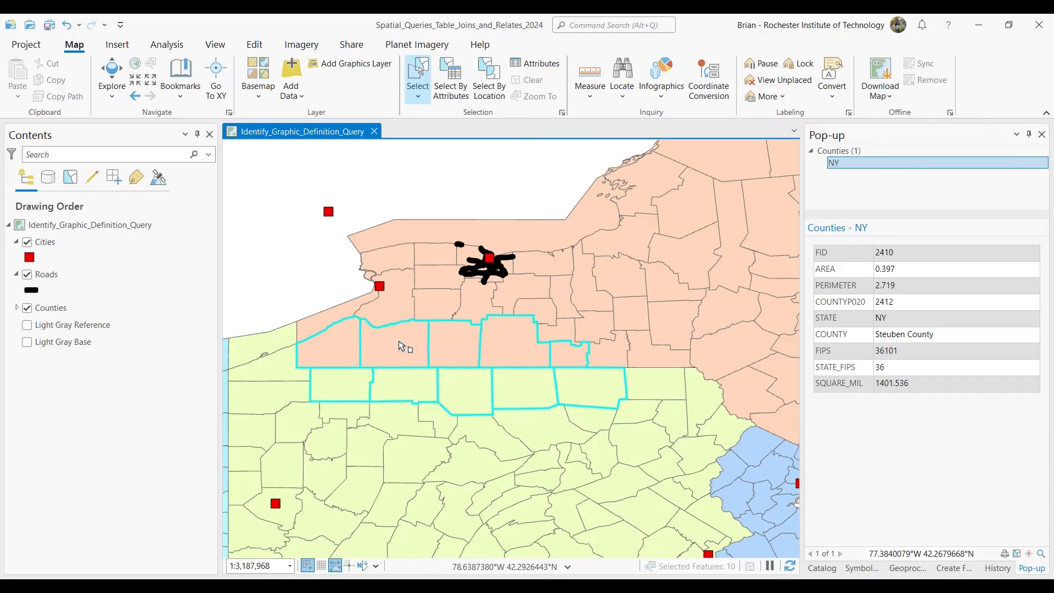
Open the Counties attribute table and show only the selected records
{"action": "scroll", "coordinate": [378, 361], "scroll_direction": "up", "scroll_amount": 1}
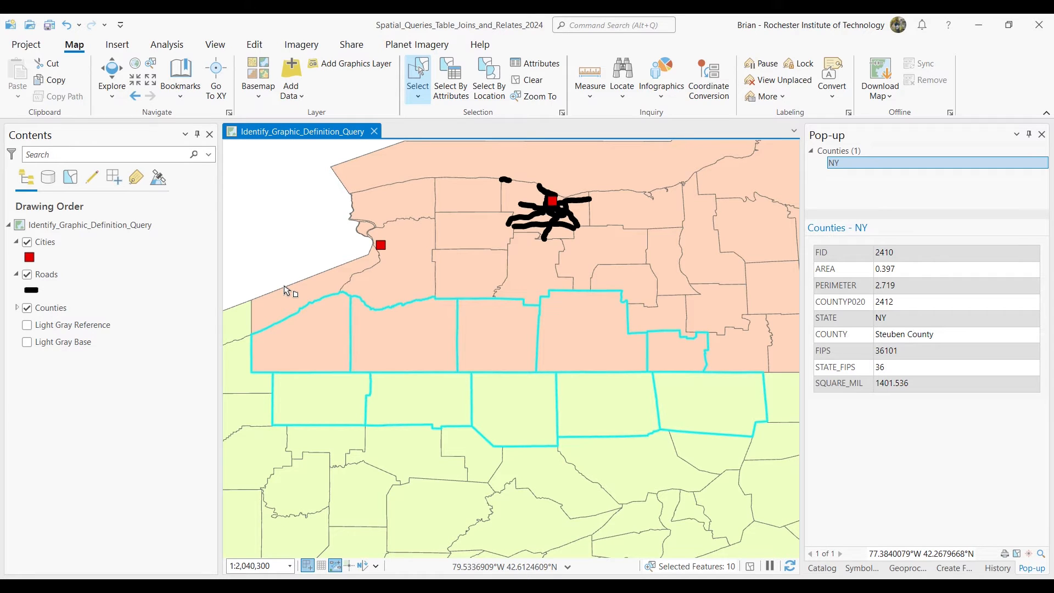
{"action": "left_click", "coordinate": [64, 311]}
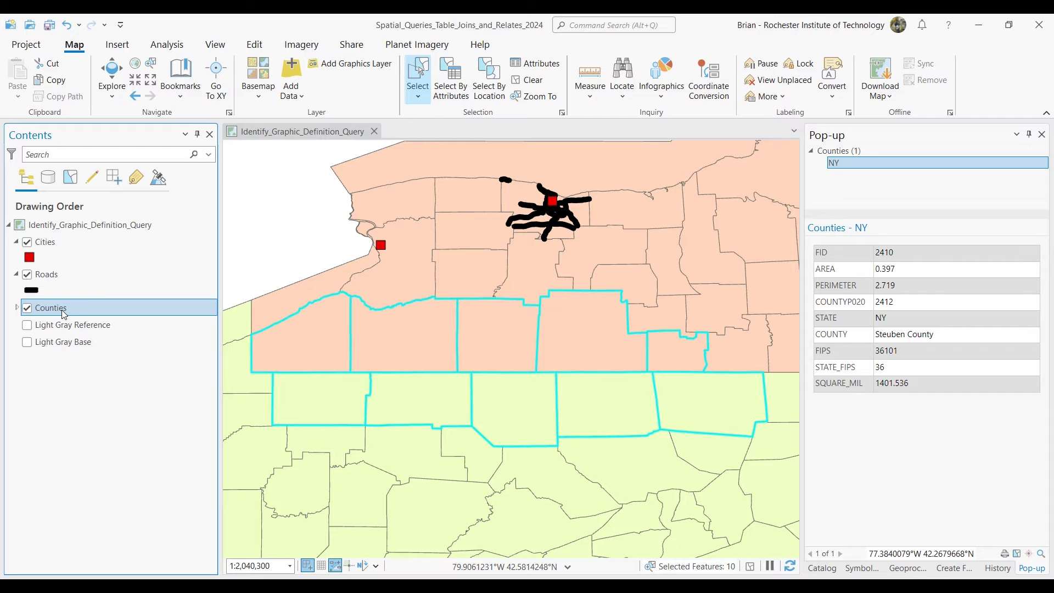
{"action": "right_click", "coordinate": [63, 312]}
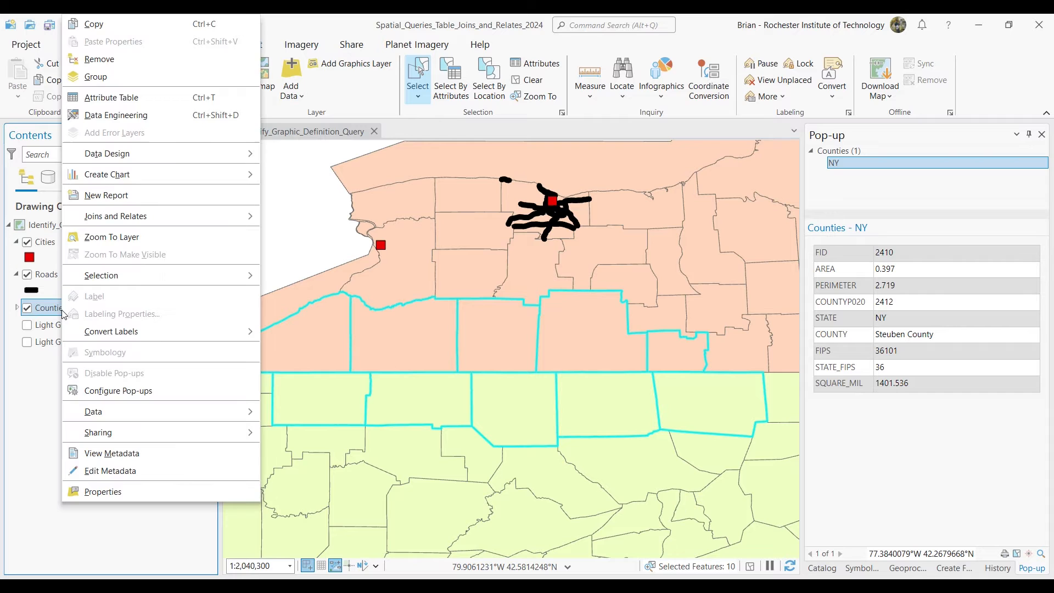
{"action": "left_click", "coordinate": [118, 97]}
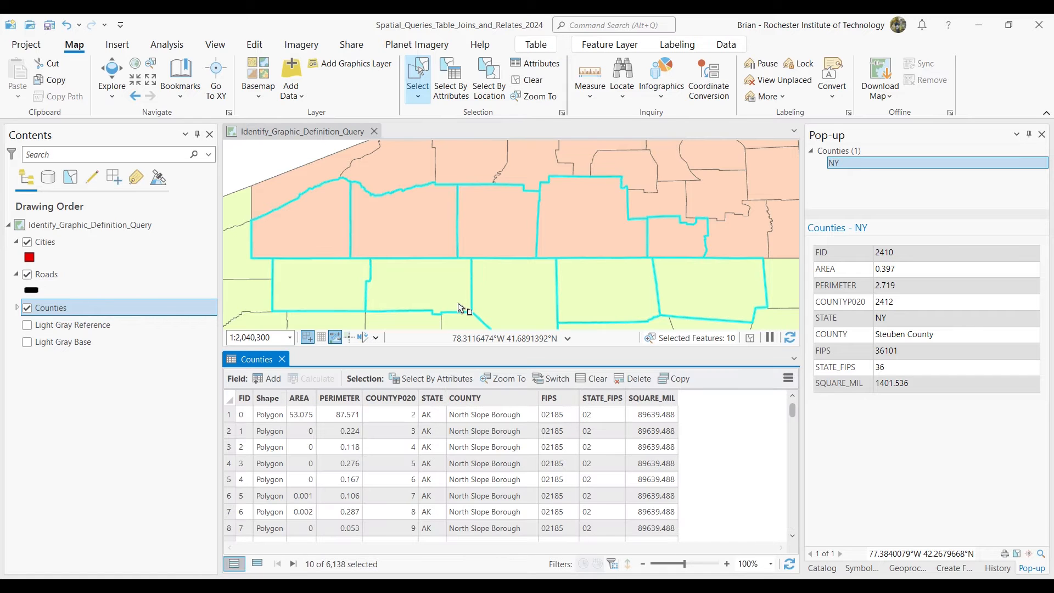
{"action": "left_click", "coordinate": [258, 565]}
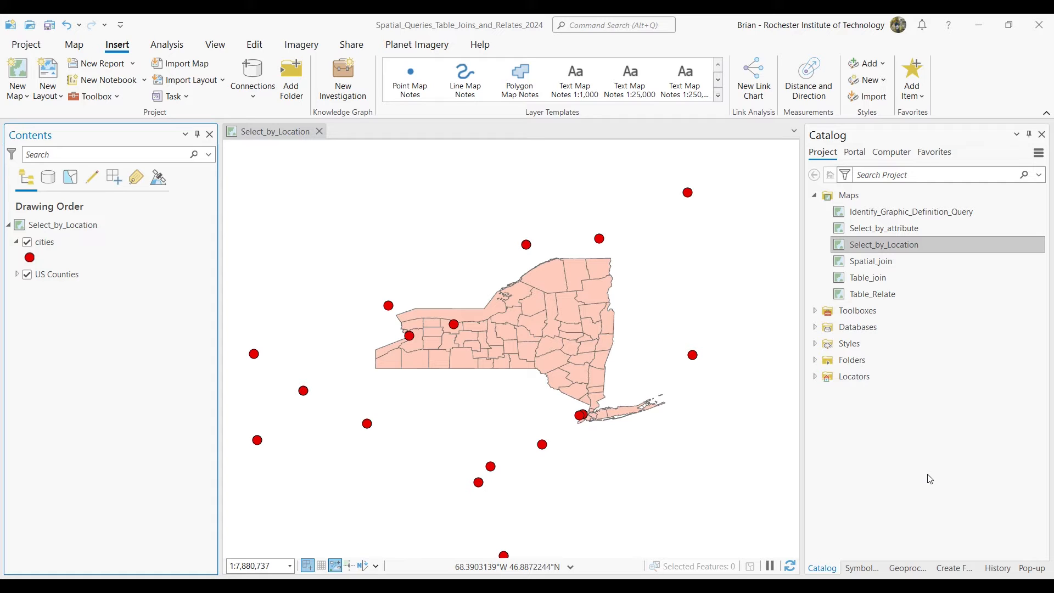
Start Select By Location on the Select_by_Location map with cities as the input features
{"action": "left_click", "coordinate": [78, 45]}
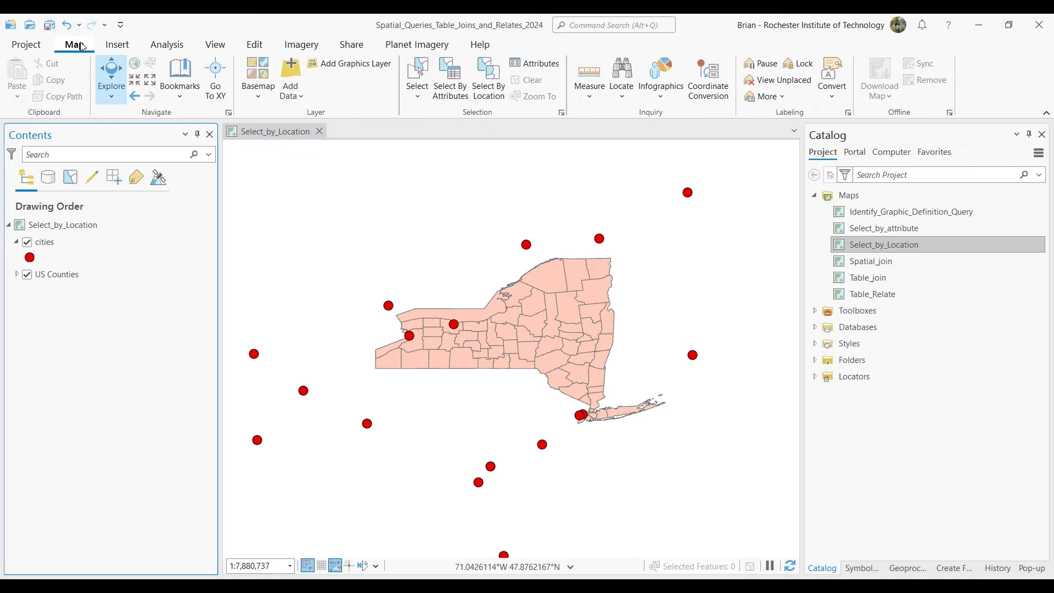
{"action": "left_click", "coordinate": [500, 93]}
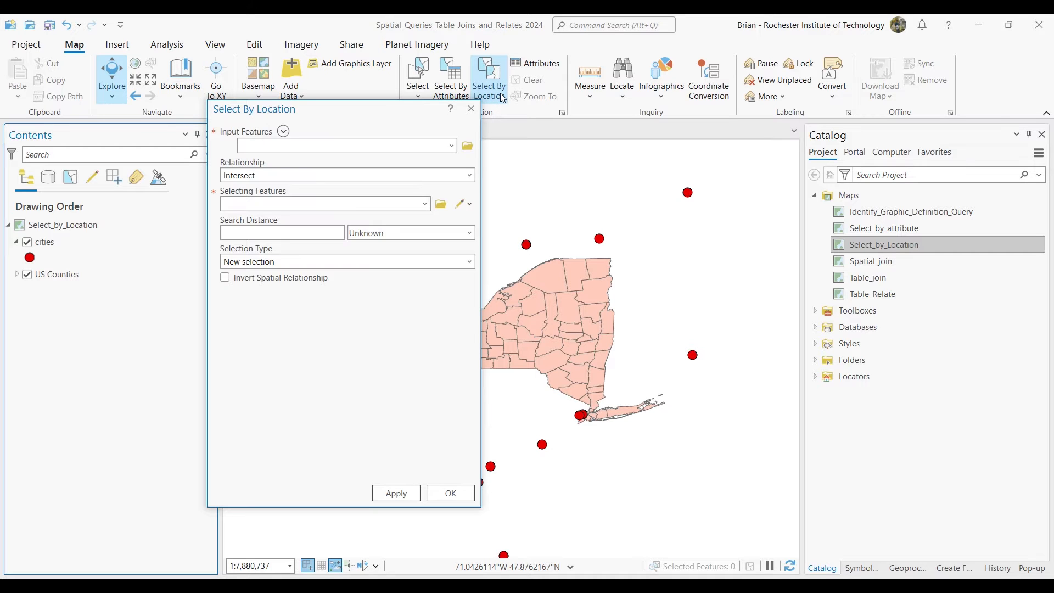
{"action": "left_click_drag", "start_coordinate": [411, 113], "coordinate": [255, 121]}
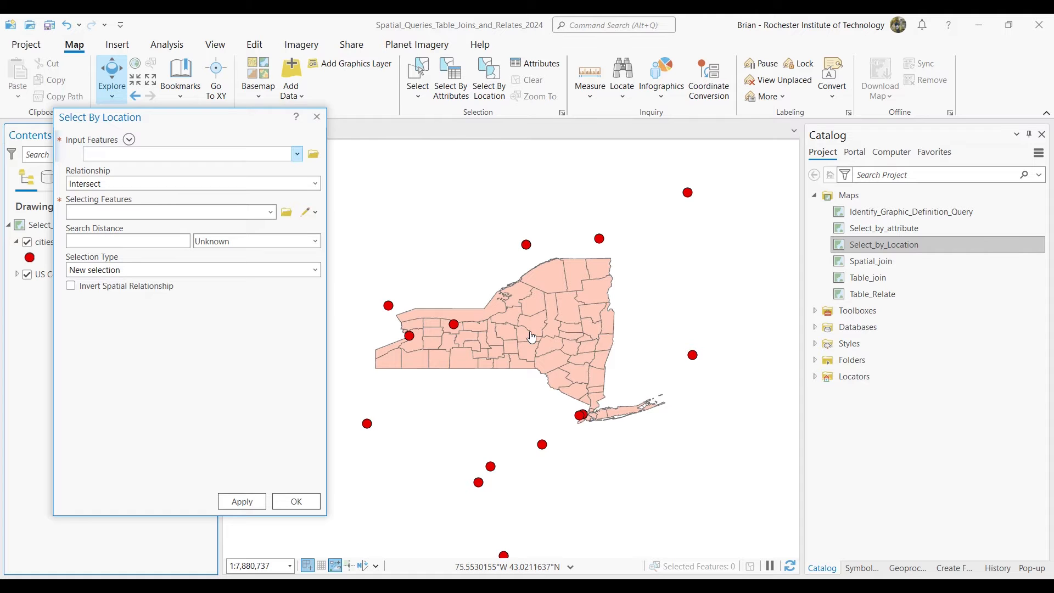
{"action": "left_click_drag", "start_coordinate": [179, 120], "coordinate": [230, 120]}
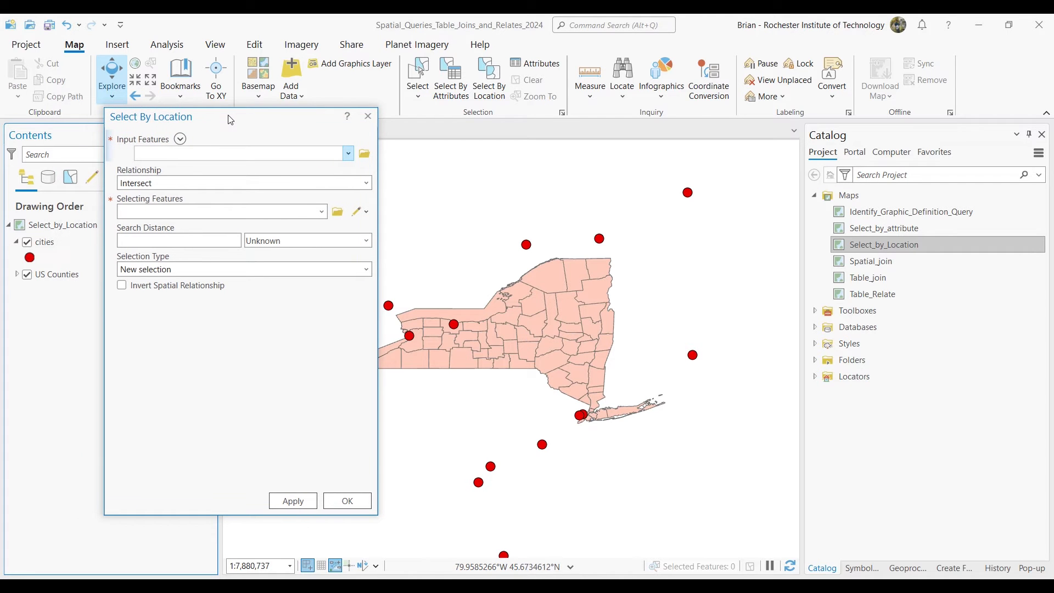
{"action": "left_click", "coordinate": [348, 154]}
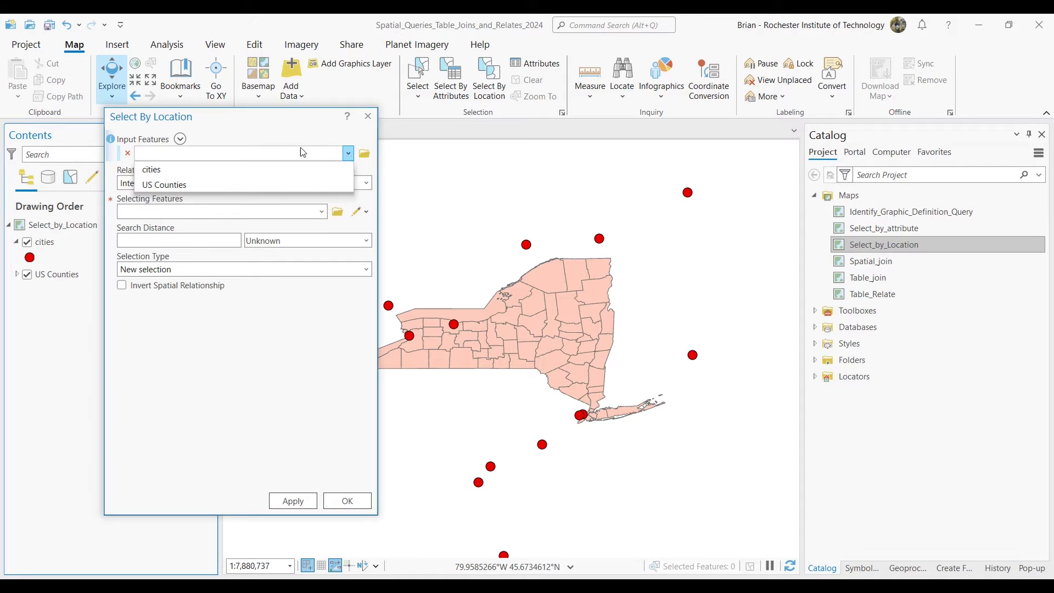
{"action": "left_click", "coordinate": [275, 170]}
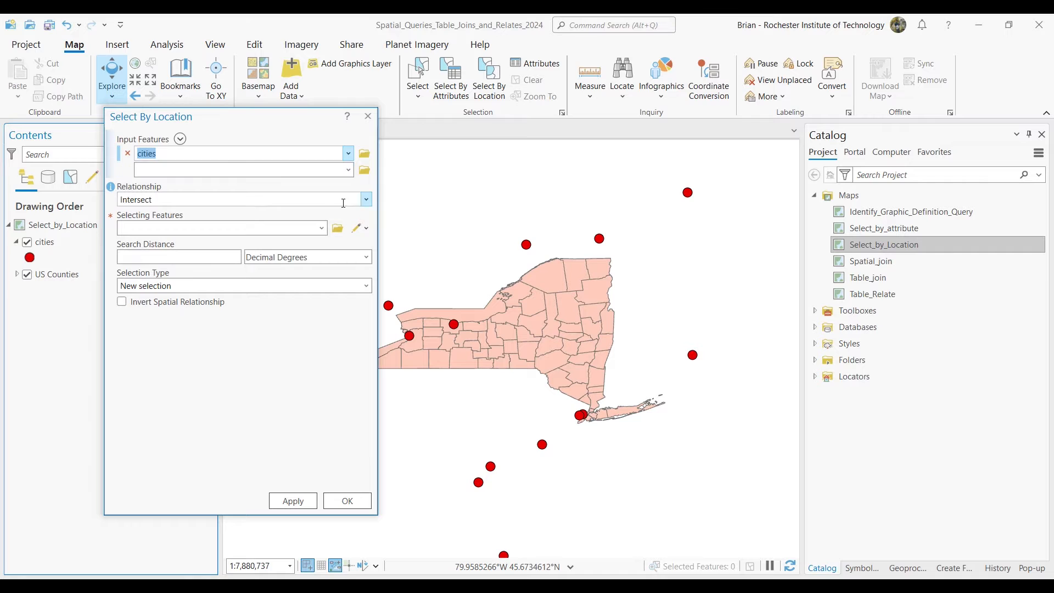
Set the relationship to Completely within and the selecting features to US Counties, and apply the new selection
{"action": "left_click", "coordinate": [367, 201]}
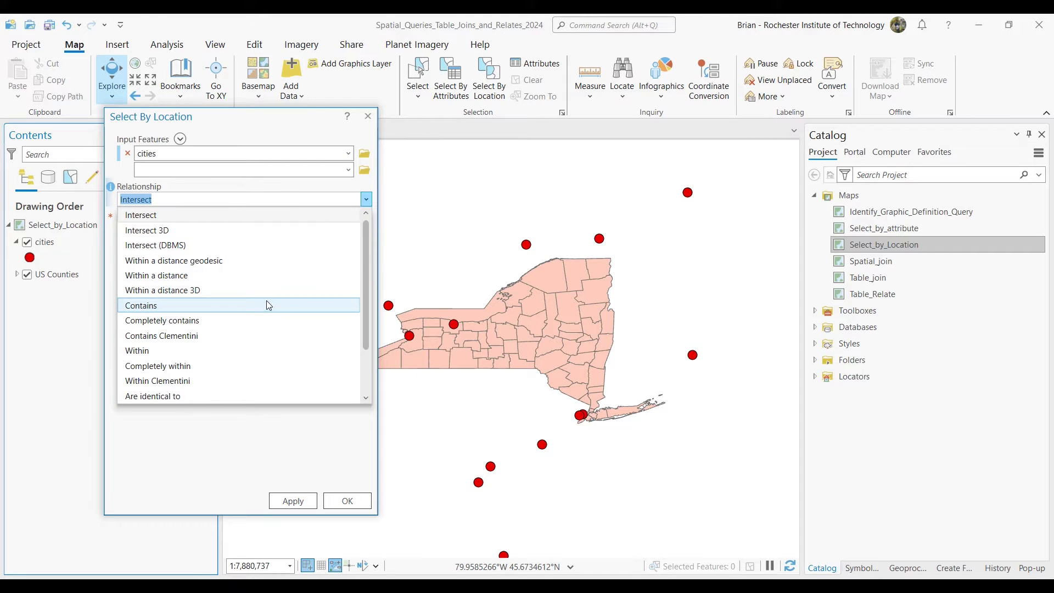
{"action": "left_click", "coordinate": [248, 364]}
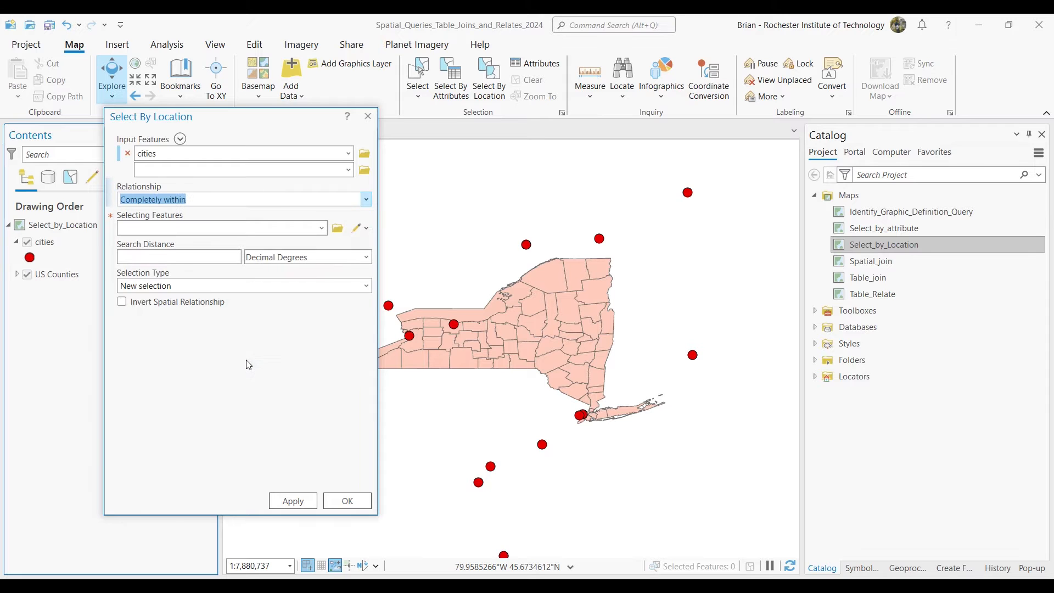
{"action": "left_click", "coordinate": [322, 230]}
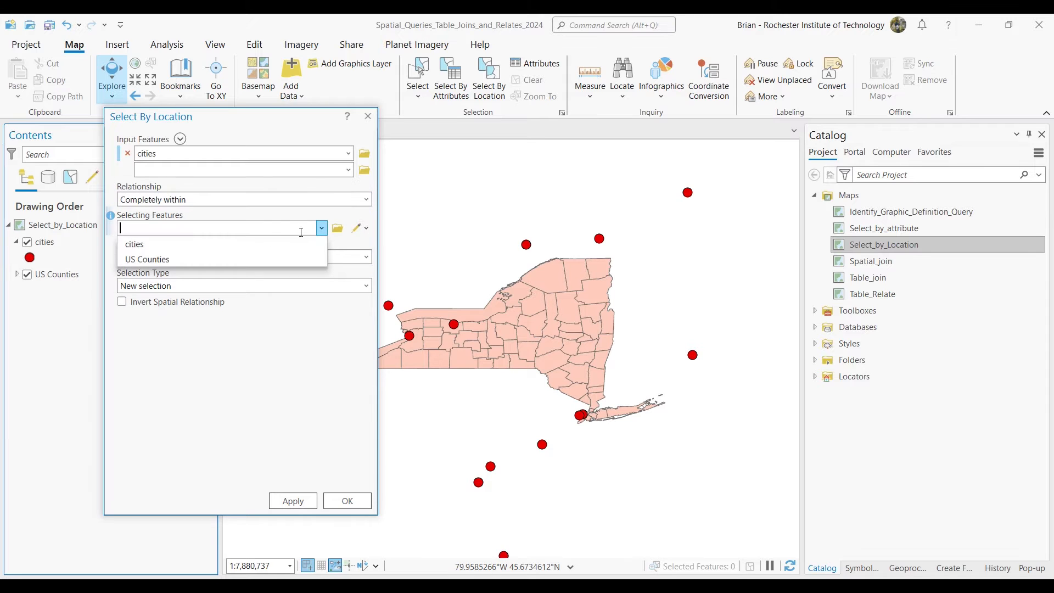
{"action": "left_click", "coordinate": [241, 256]}
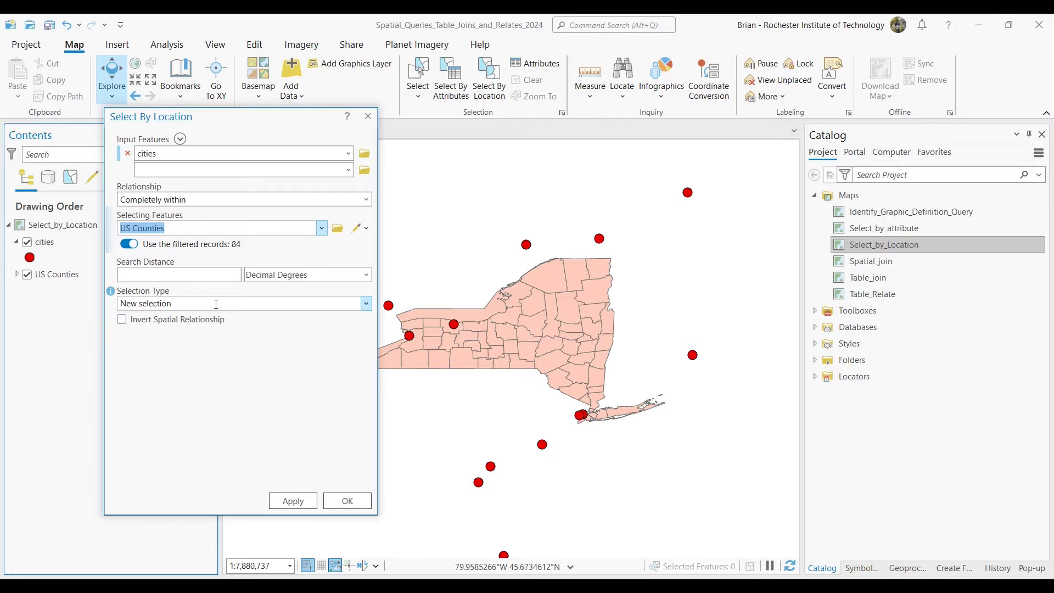
{"action": "left_click_drag", "start_coordinate": [306, 116], "coordinate": [231, 100]}
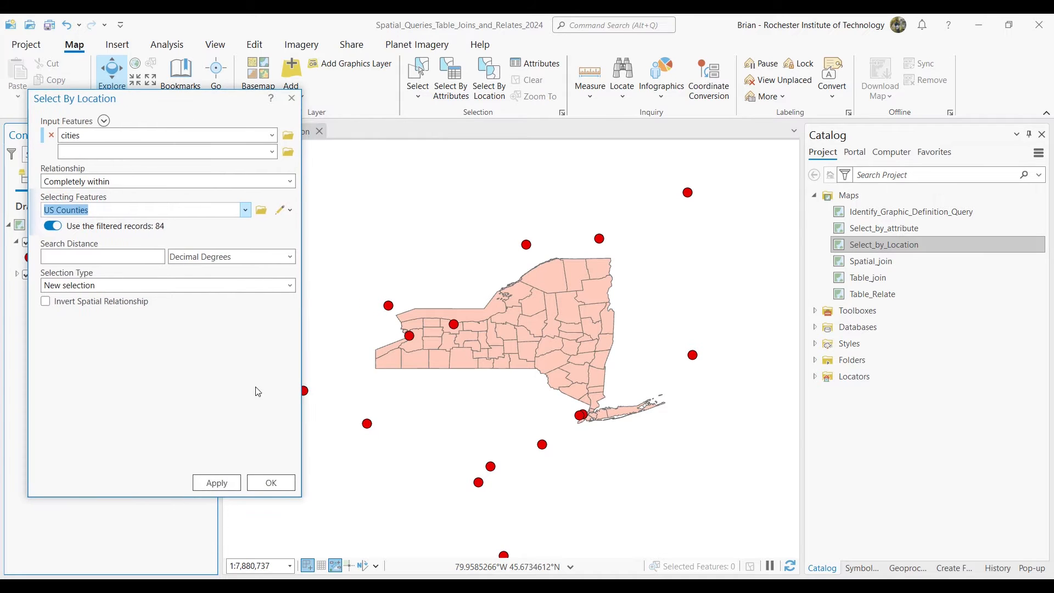
{"action": "left_click", "coordinate": [228, 482]}
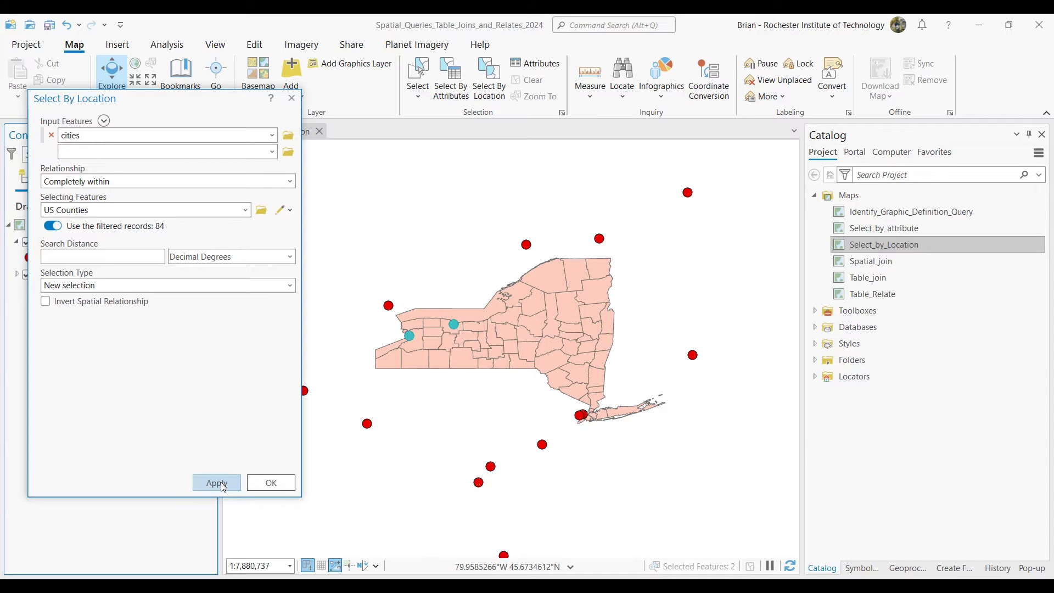
Open the cities attribute table, review only the selected records, and return to showing all records
{"action": "scroll", "coordinate": [436, 334], "scroll_direction": "up", "scroll_amount": 2}
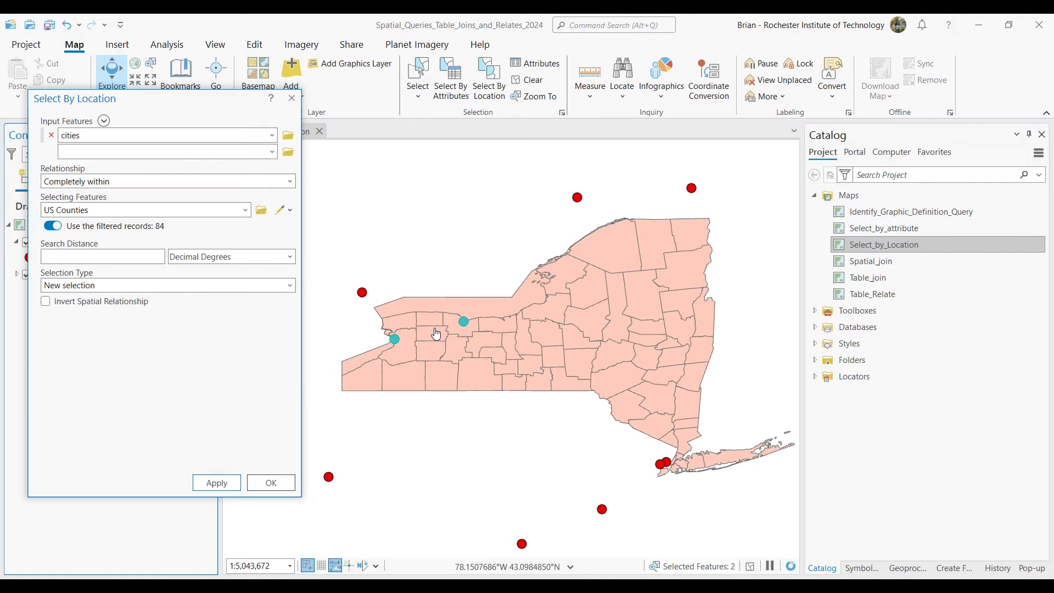
{"action": "scroll", "coordinate": [435, 334], "scroll_direction": "up", "scroll_amount": 2}
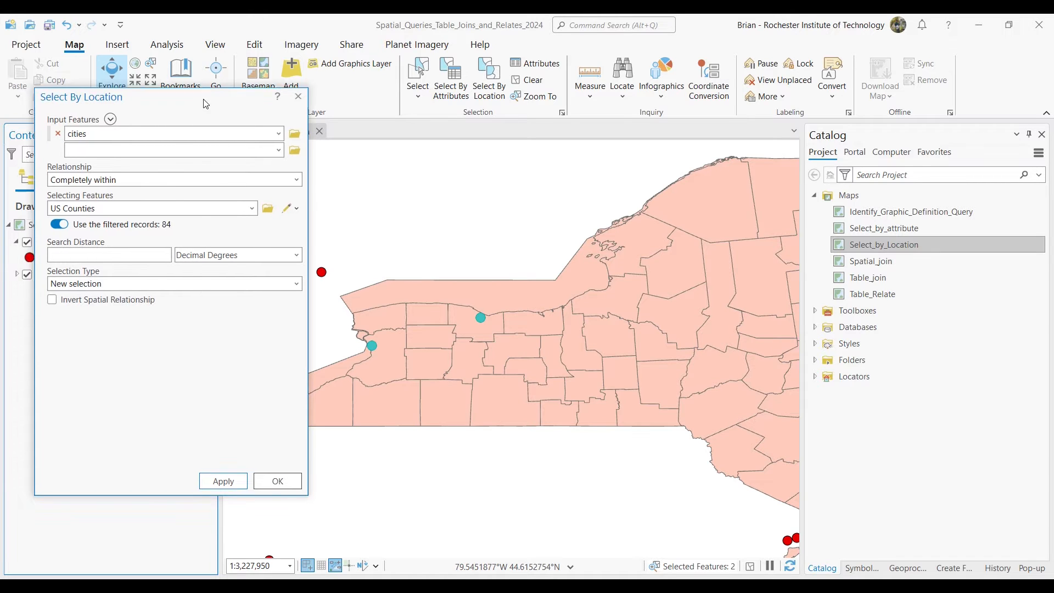
{"action": "left_click_drag", "start_coordinate": [195, 106], "coordinate": [522, 53]}
{"action": "left_click", "coordinate": [64, 272]}
{"action": "right_click", "coordinate": [64, 272]}
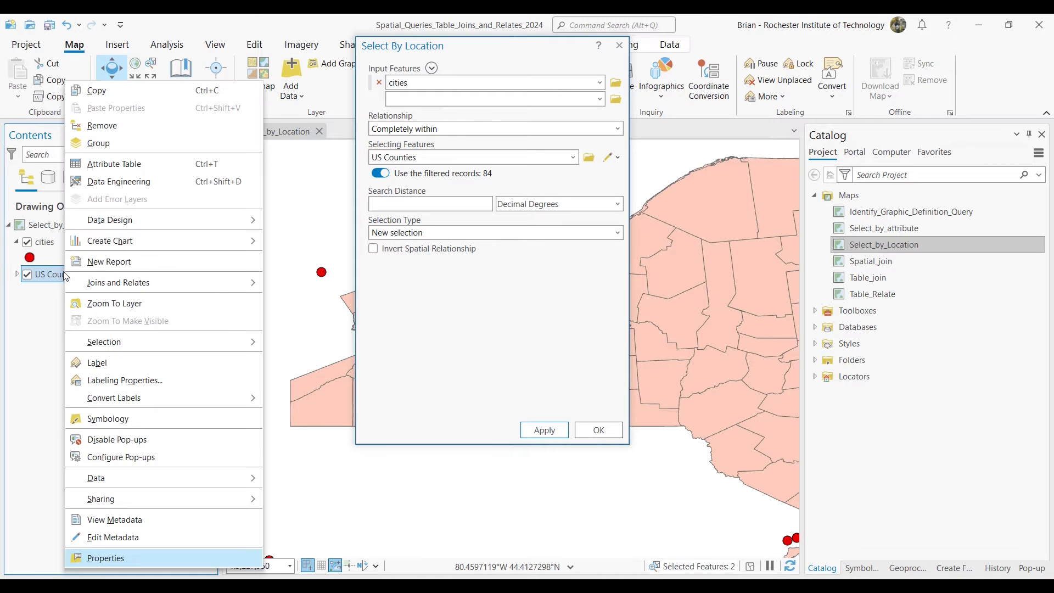
{"action": "left_click", "coordinate": [45, 241]}
{"action": "right_click", "coordinate": [45, 242]}
{"action": "left_click", "coordinate": [113, 163]}
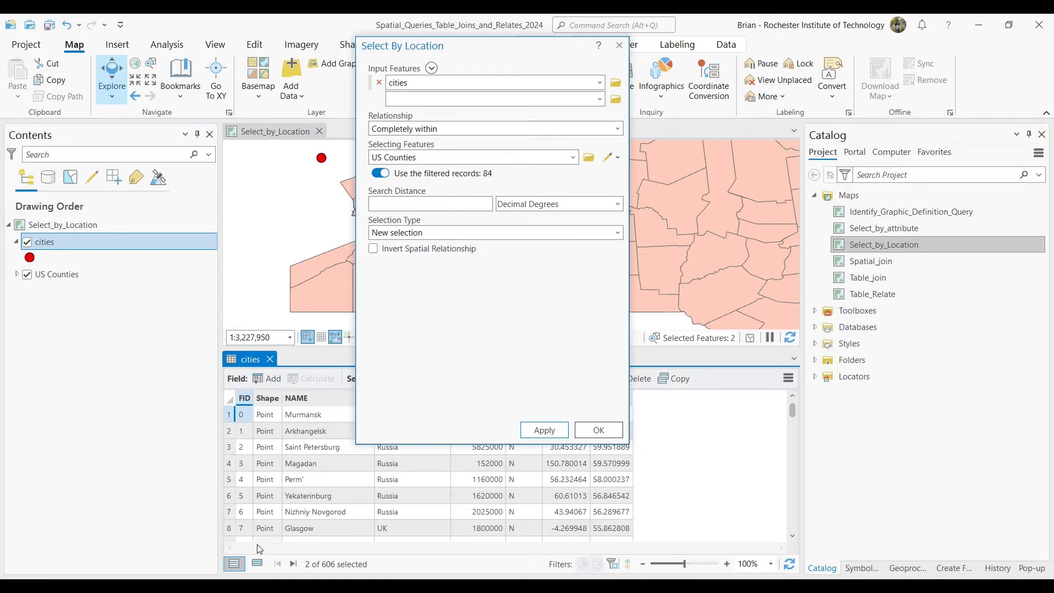
{"action": "left_click_drag", "start_coordinate": [456, 56], "coordinate": [806, 84]}
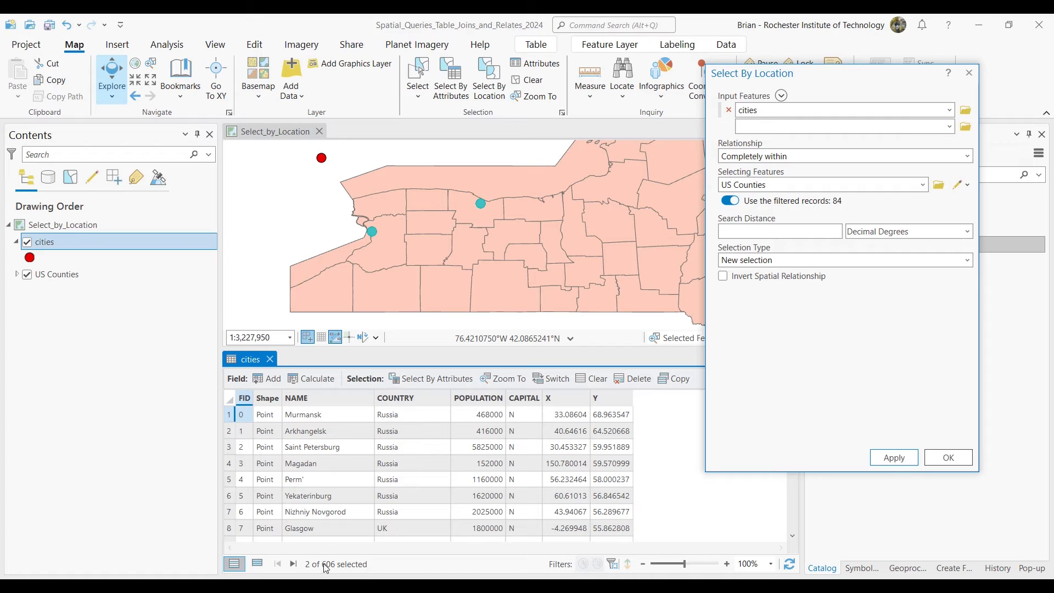
{"action": "left_click", "coordinate": [264, 566]}
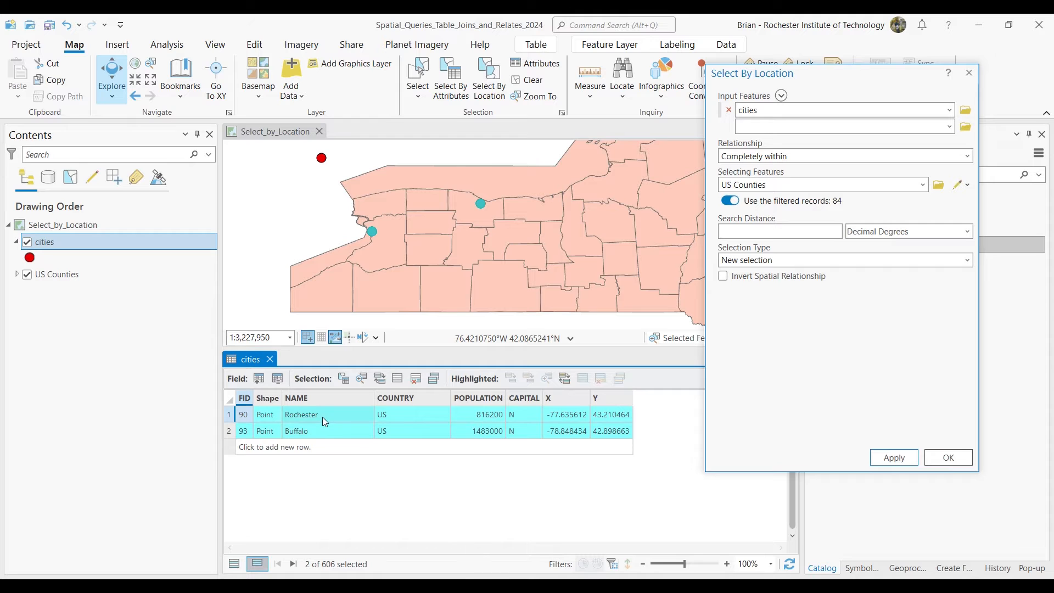
{"action": "left_click", "coordinate": [234, 564]}
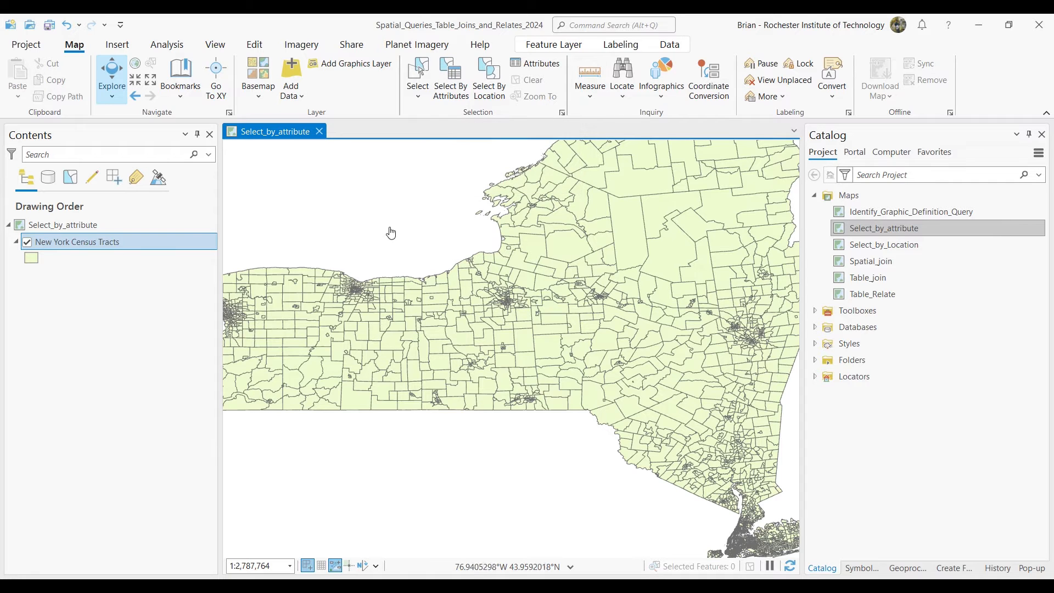
Open the New York Census Tracts attribute table and start Select By Attributes on its records
{"action": "right_click", "coordinate": [103, 247]}
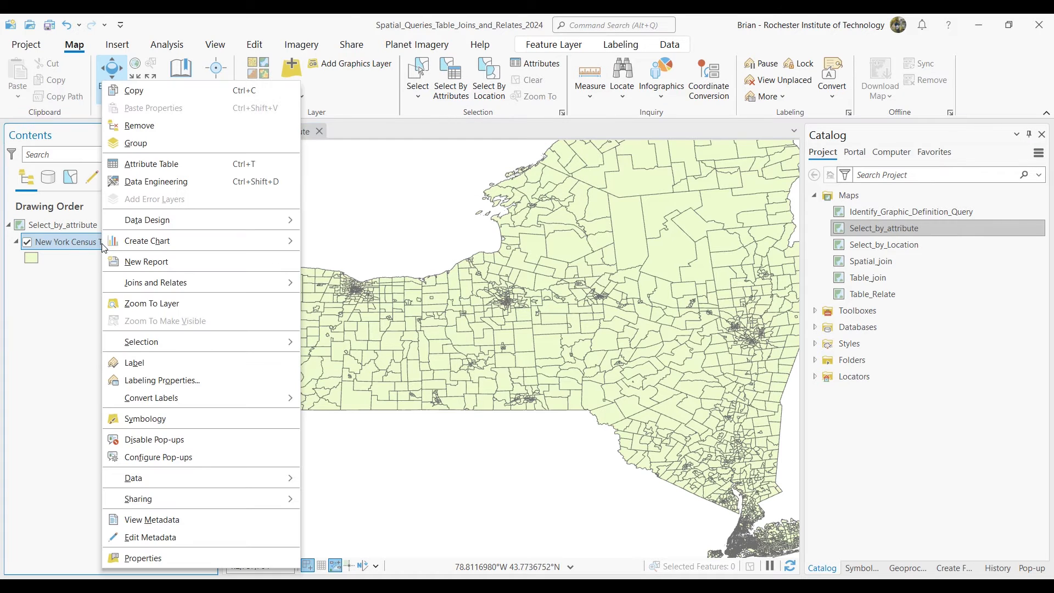
{"action": "left_click", "coordinate": [180, 167]}
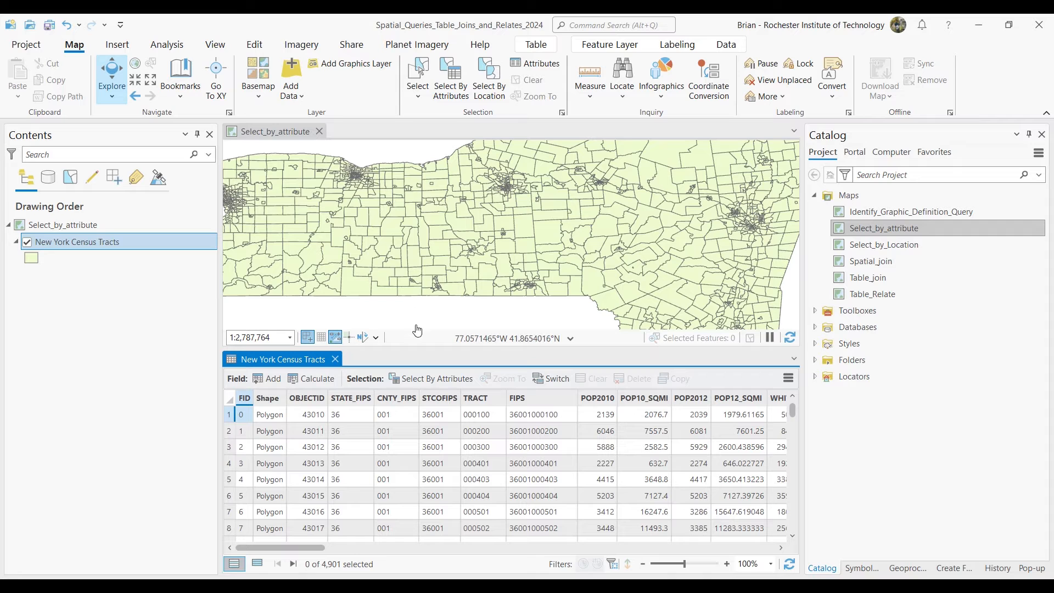
{"action": "left_click", "coordinate": [453, 379]}
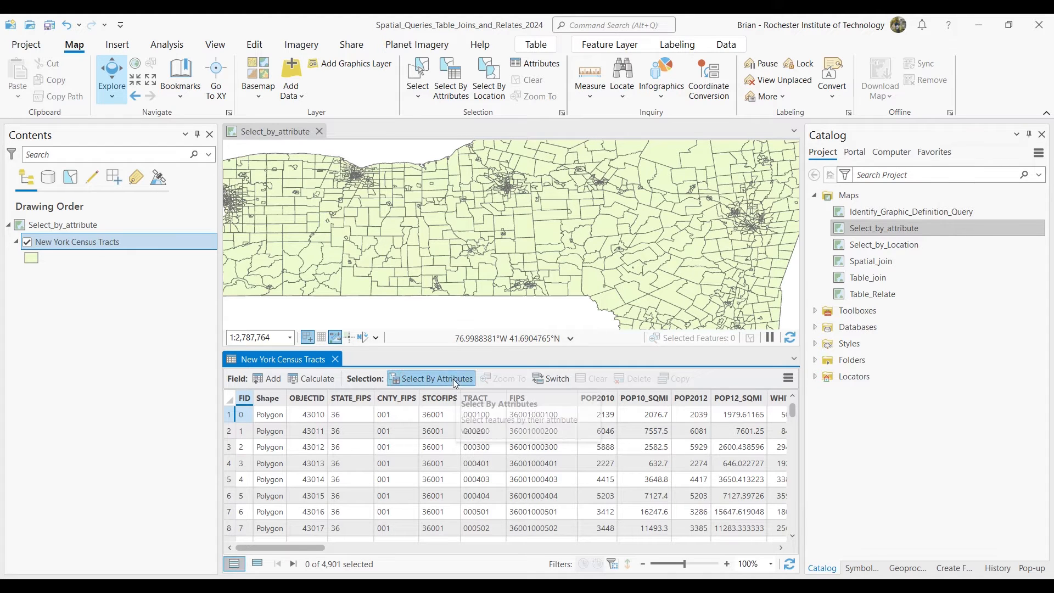
{"action": "left_click_drag", "start_coordinate": [843, 117], "coordinate": [617, 121]}
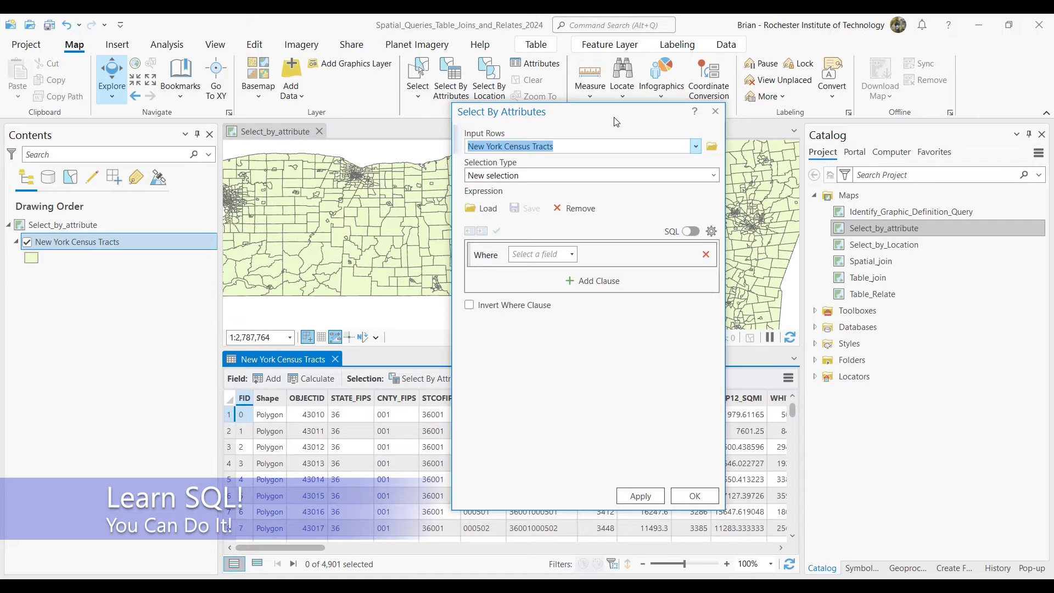
{"action": "left_click_drag", "start_coordinate": [616, 122], "coordinate": [848, 121]}
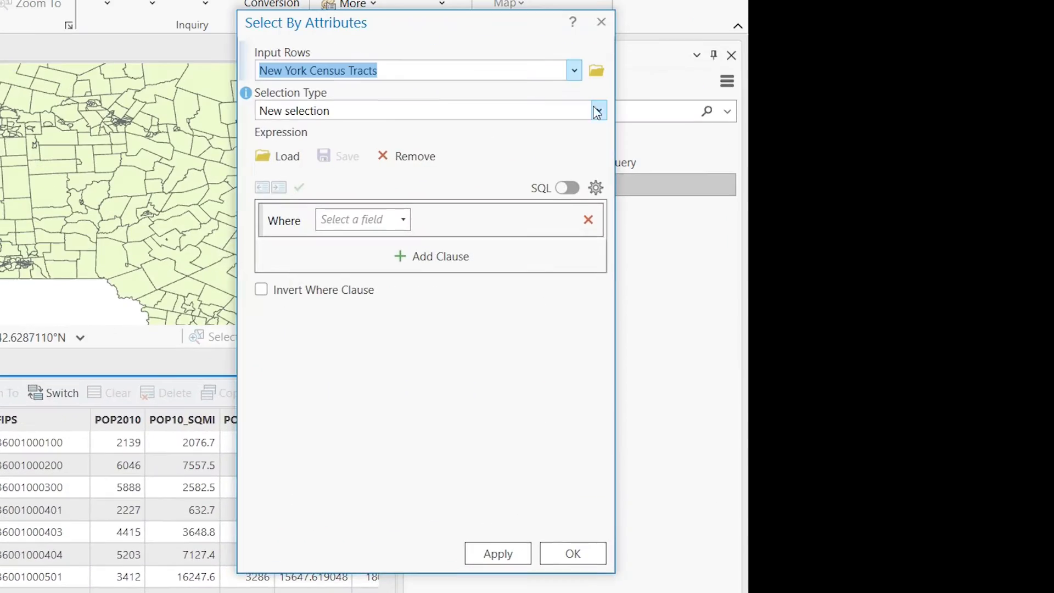
Set the selection type to New selection and build the clause FEMALES is greater than 2500
{"action": "left_click", "coordinate": [597, 112]}
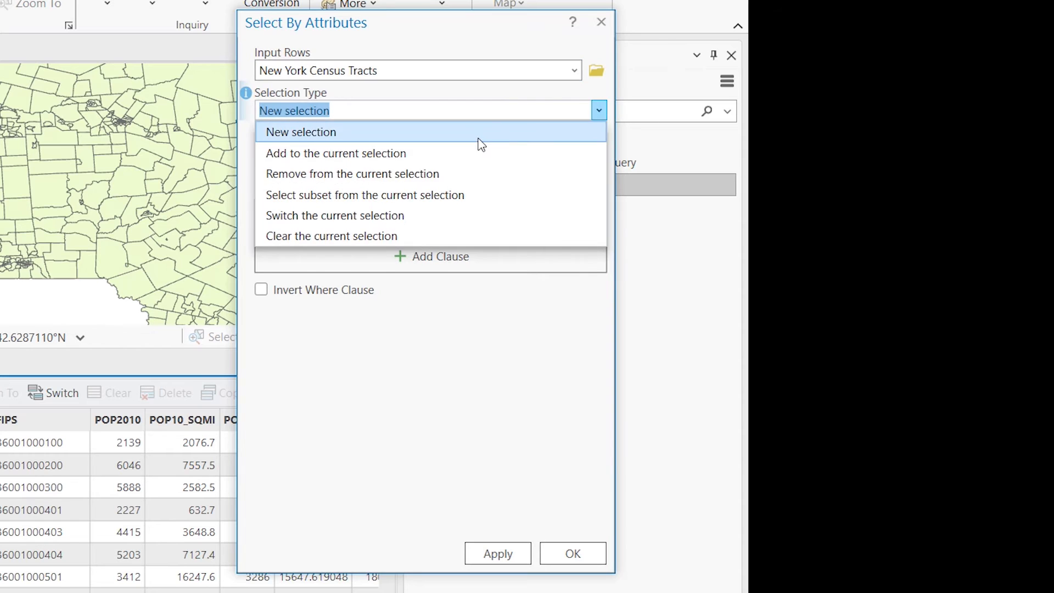
{"action": "left_click", "coordinate": [481, 144]}
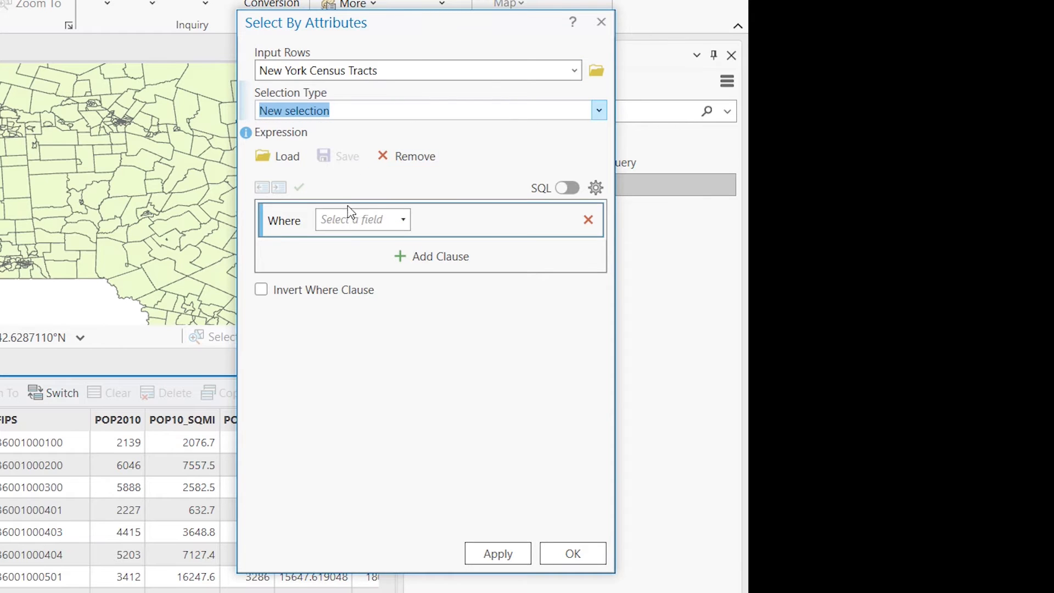
{"action": "left_click", "coordinate": [403, 220]}
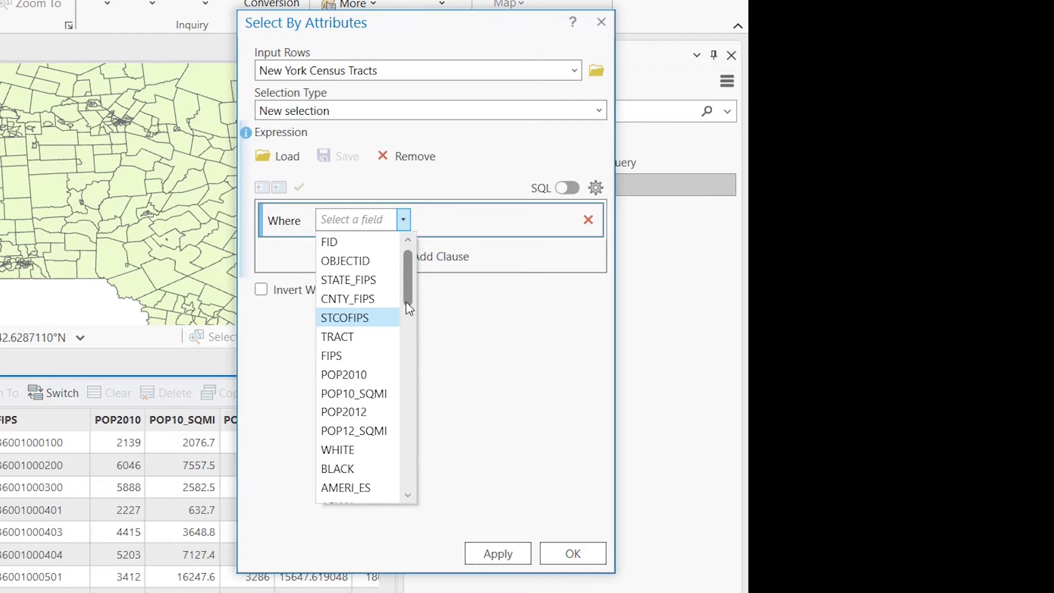
{"action": "left_click_drag", "start_coordinate": [412, 301], "coordinate": [402, 345]}
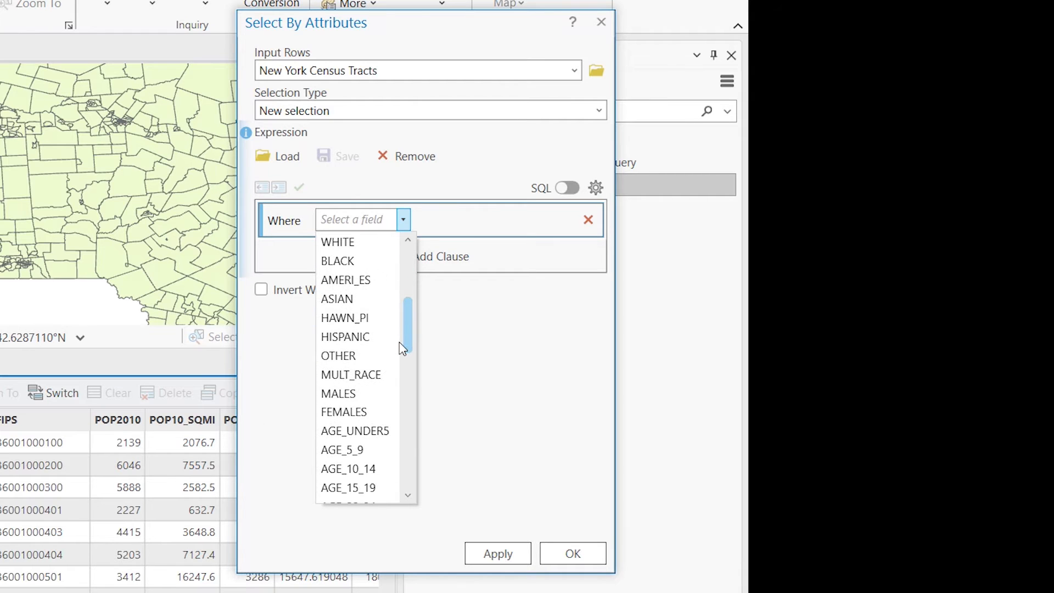
{"action": "left_click", "coordinate": [352, 421]}
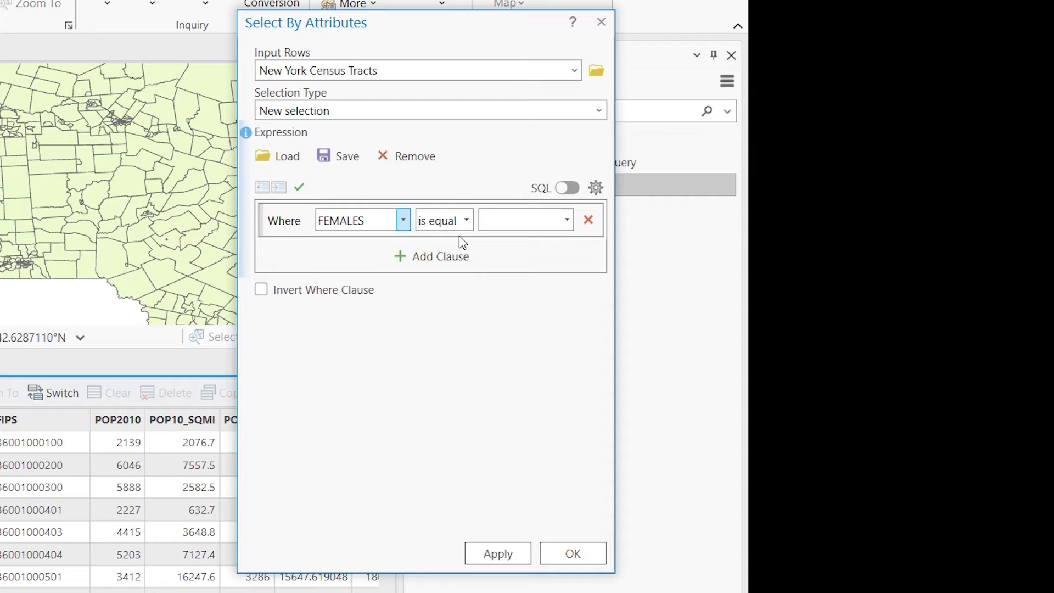
{"action": "left_click", "coordinate": [464, 220]}
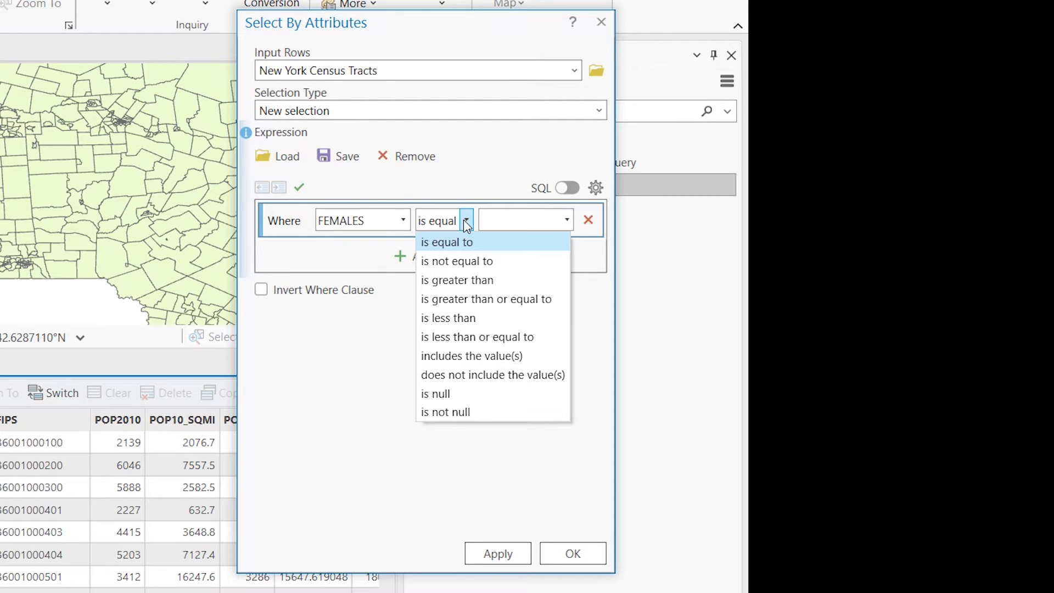
{"action": "left_click", "coordinate": [456, 280]}
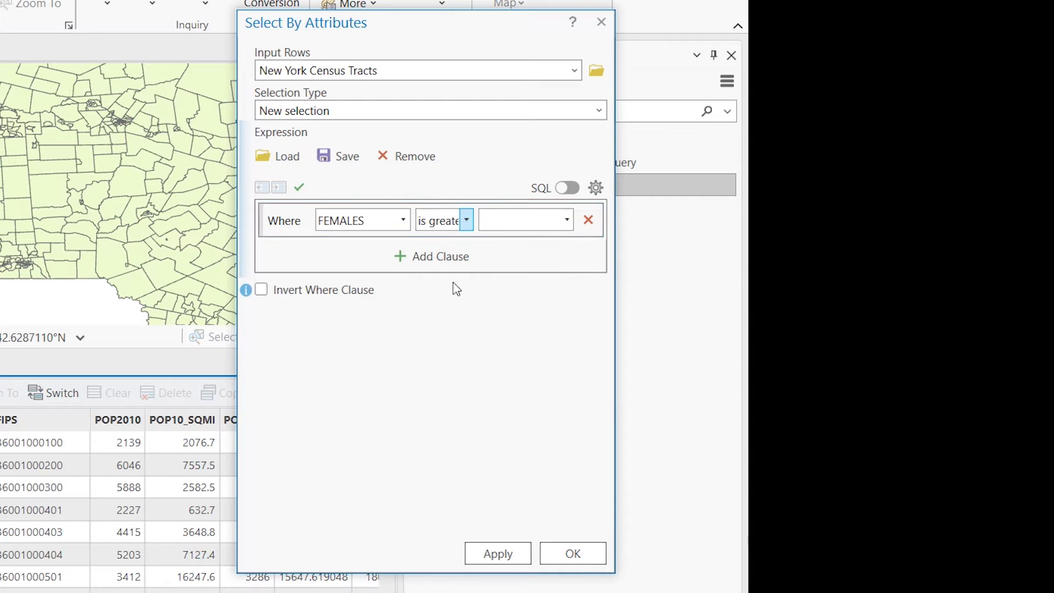
{"action": "left_click", "coordinate": [508, 219]}
{"action": "type", "text": "2500"}
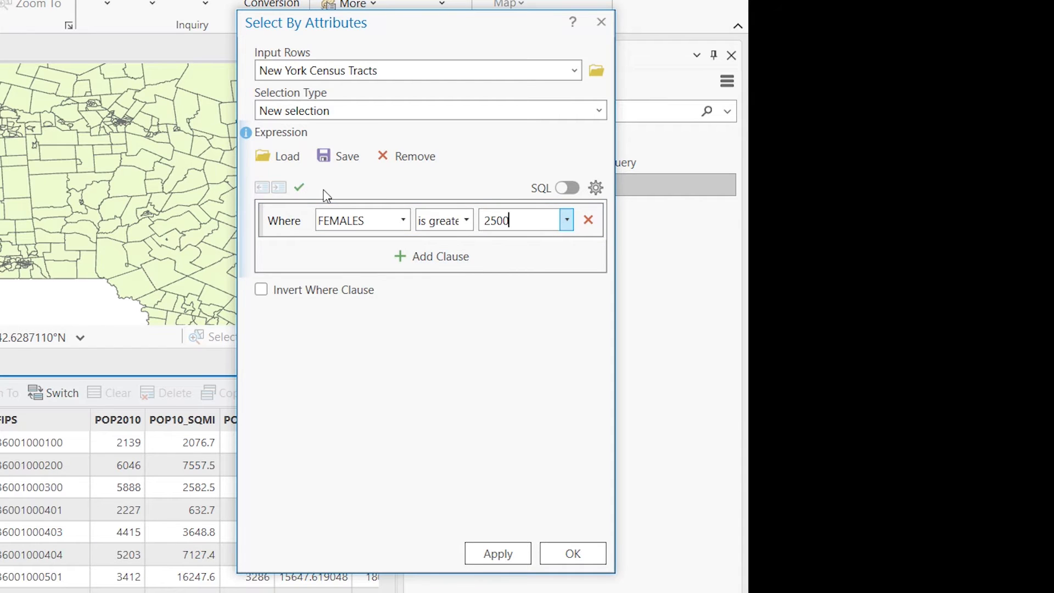
Verify the FEMALES expression, apply the selection, and look over the selected census tracts across New York on the map
{"action": "left_click", "coordinate": [299, 188]}
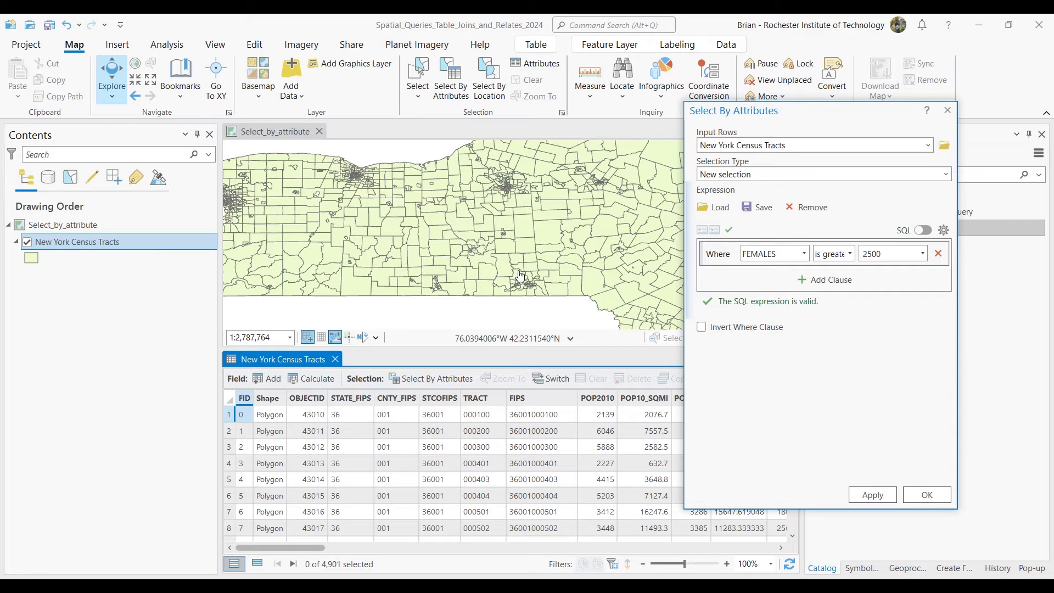
{"action": "left_click", "coordinate": [864, 494]}
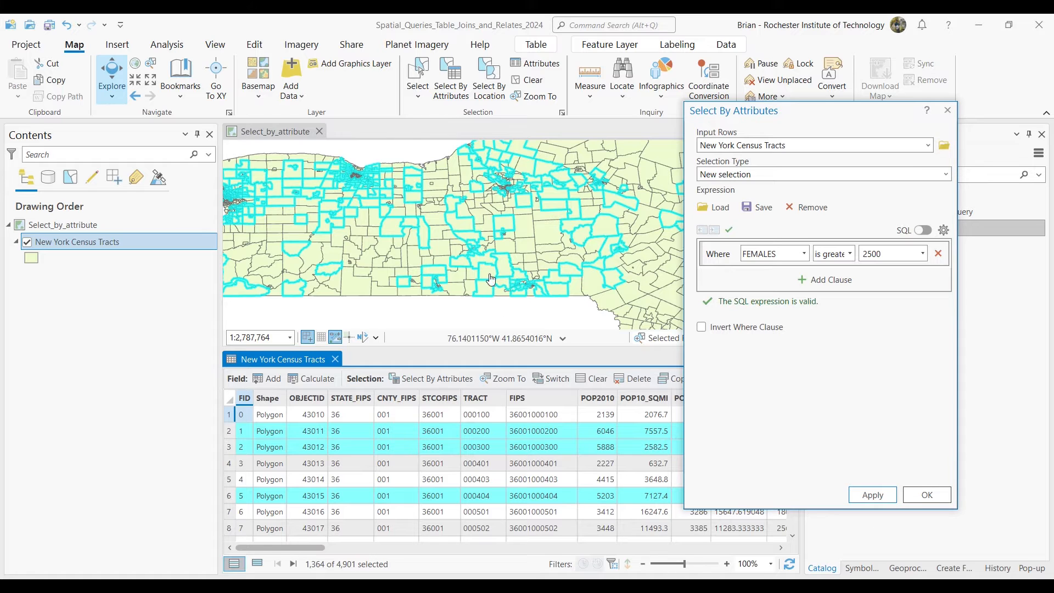
{"action": "scroll", "coordinate": [490, 275], "scroll_direction": "down", "scroll_amount": 2}
{"action": "left_click_drag", "start_coordinate": [491, 241], "coordinate": [414, 250]}
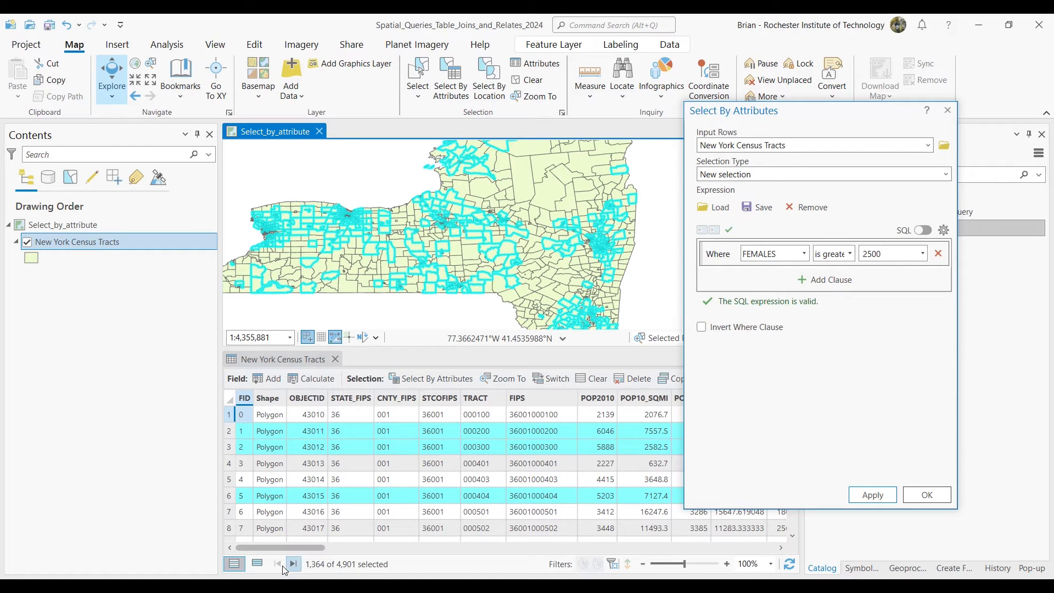
Review only the selected tracts in the table, return to all records, and switch the FEMALES expression to SQL view
{"action": "left_click", "coordinate": [257, 564]}
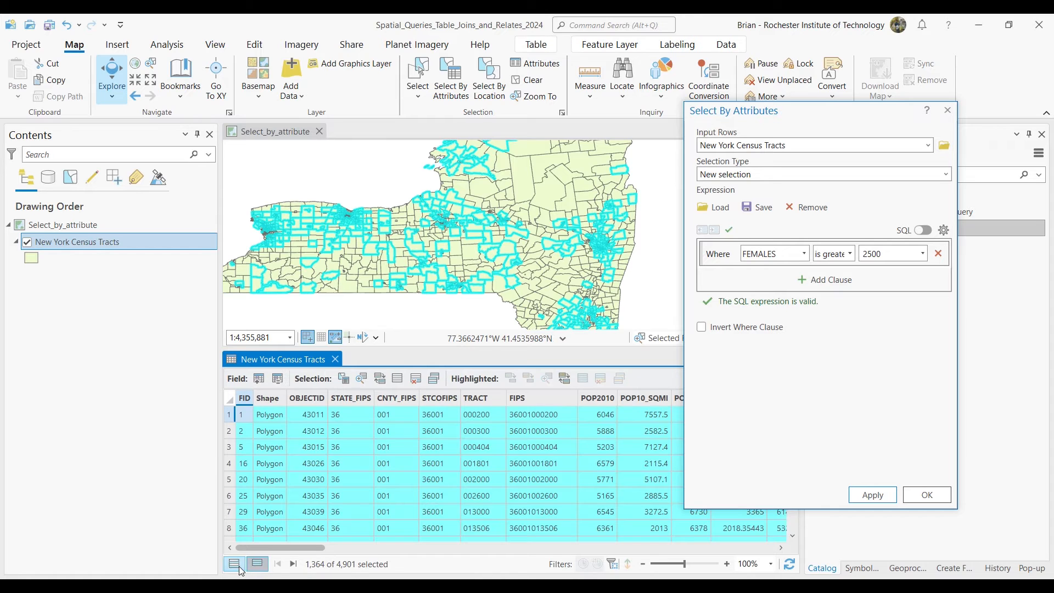
{"action": "left_click", "coordinate": [235, 564]}
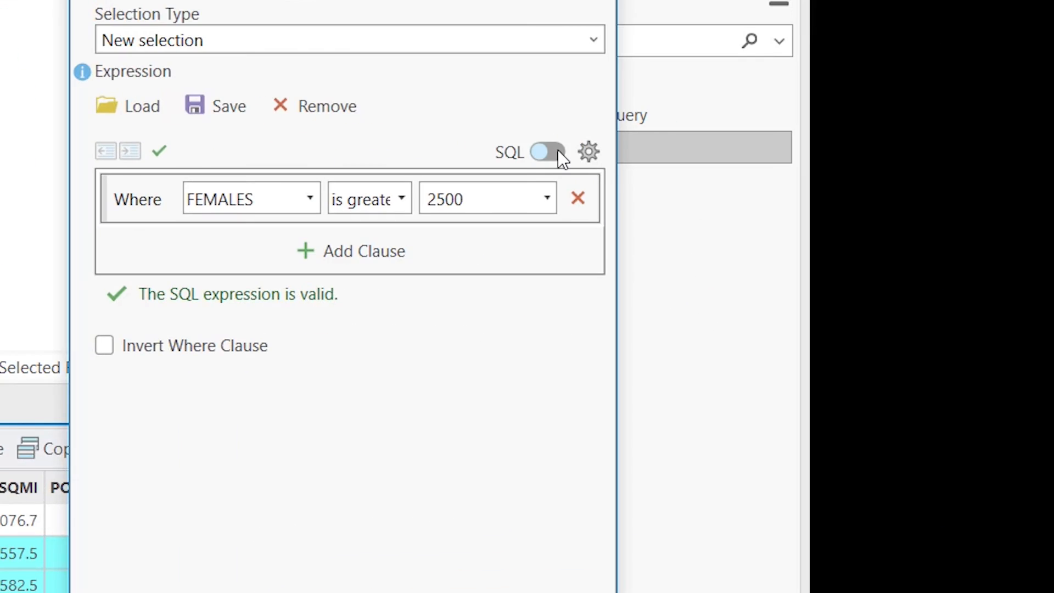
{"action": "left_click", "coordinate": [557, 149]}
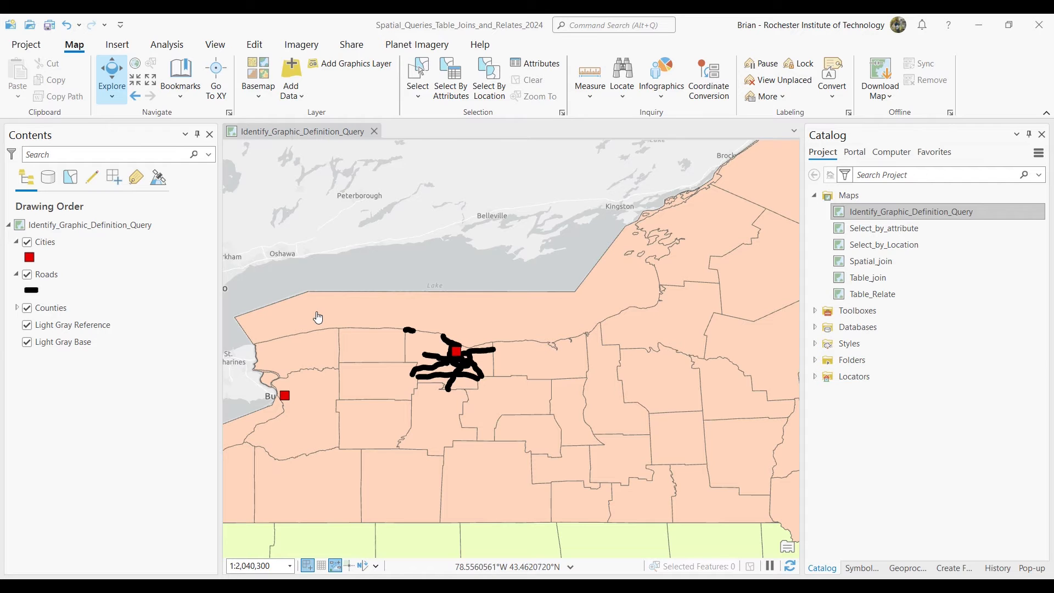
Temporarily hide the Counties layer around Buffalo to compare its extent with the basemap's Lake Ontario shoreline
{"action": "left_click_drag", "start_coordinate": [326, 313], "coordinate": [373, 313]}
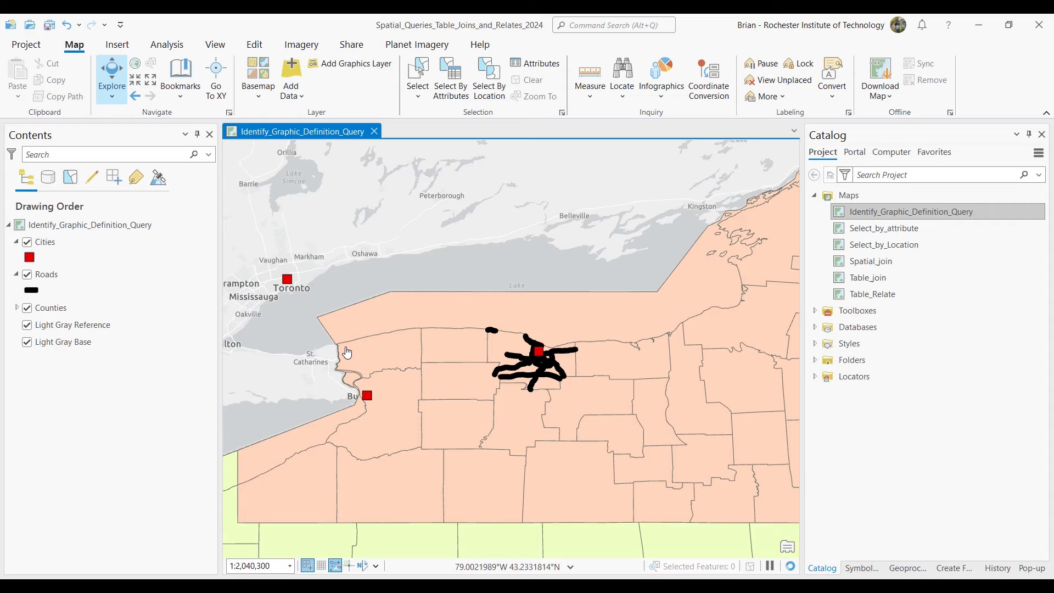
{"action": "scroll", "coordinate": [342, 348], "scroll_direction": "up", "scroll_amount": 3}
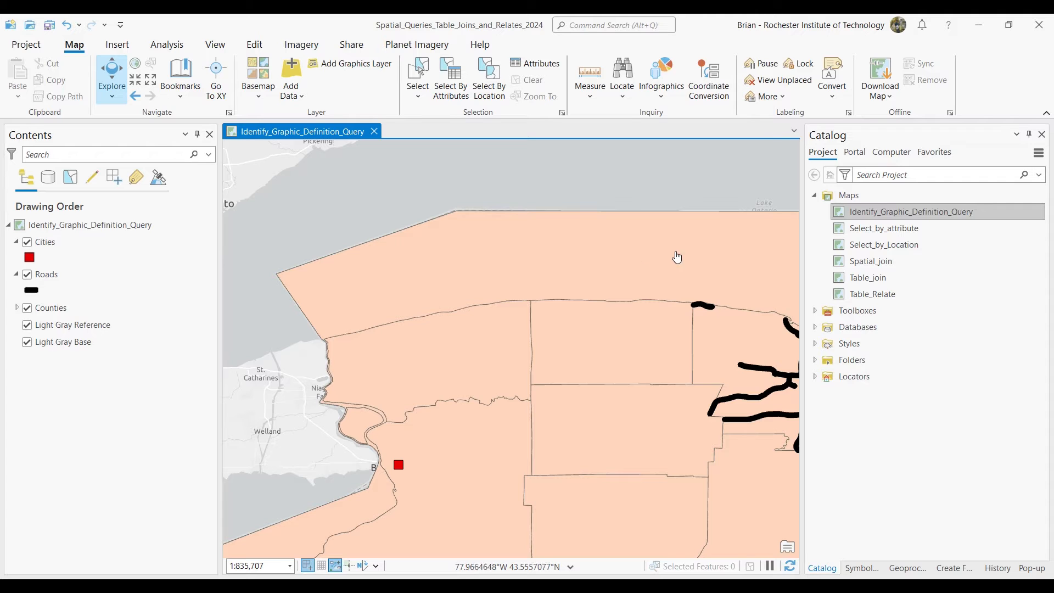
{"action": "left_click", "coordinate": [137, 243]}
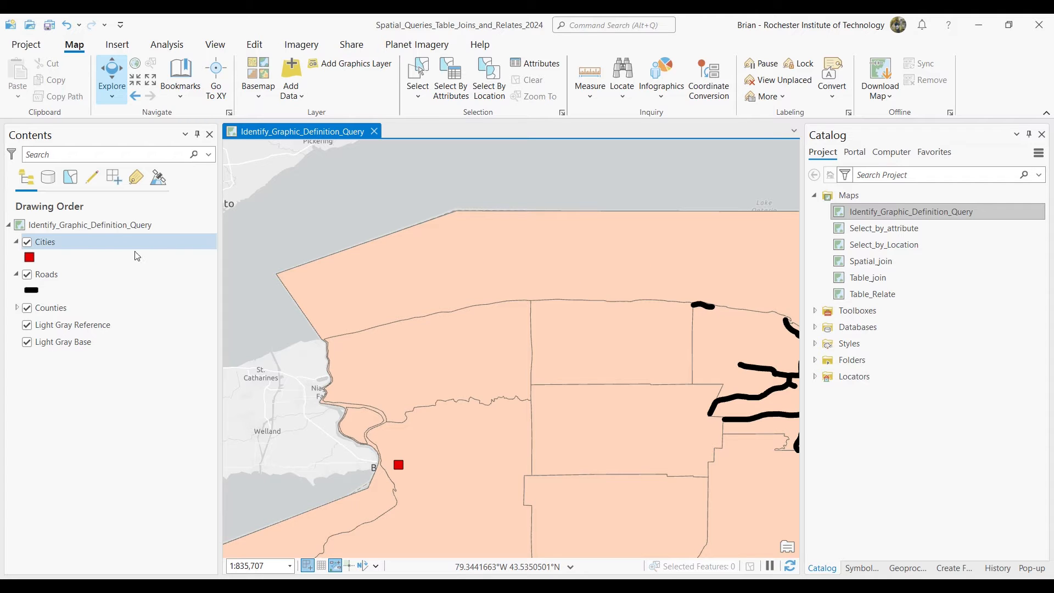
{"action": "left_click", "coordinate": [27, 308]}
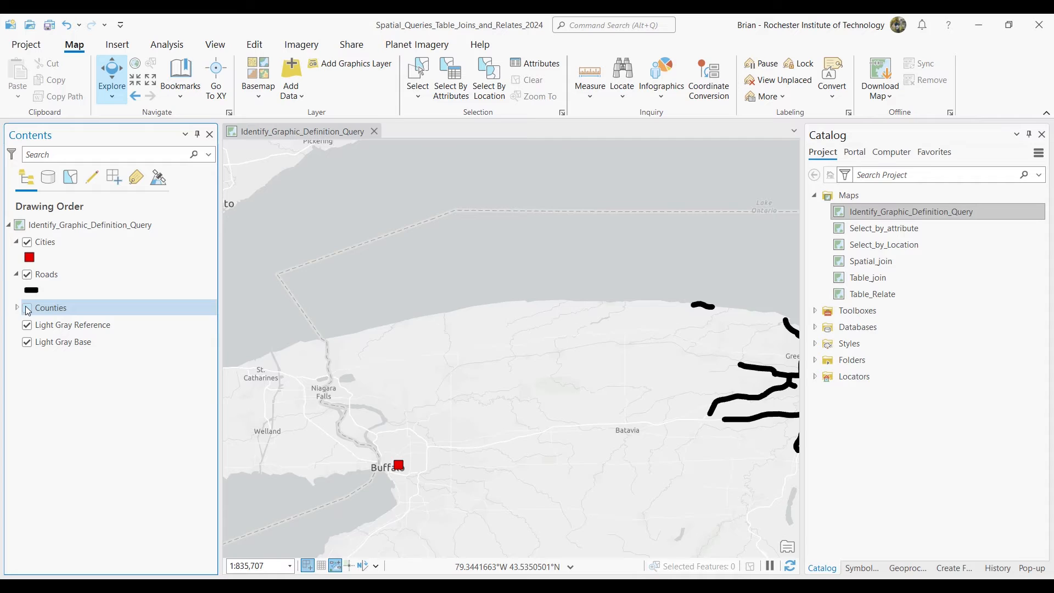
{"action": "left_click", "coordinate": [25, 307]}
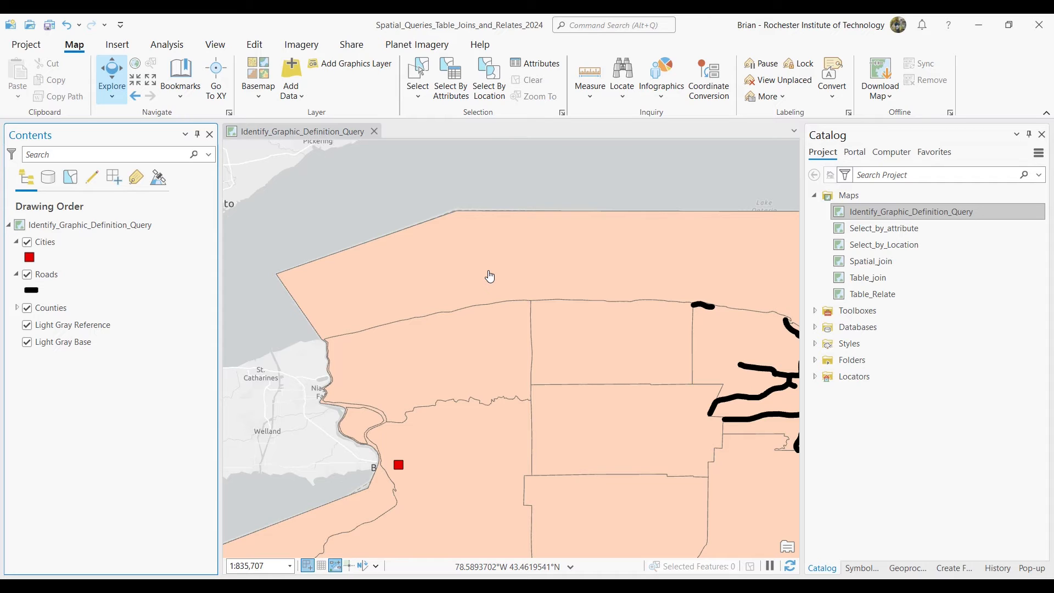
Identify the Counties polygon covering Lake Ontario and highlight its FID value
{"action": "left_click", "coordinate": [553, 229]}
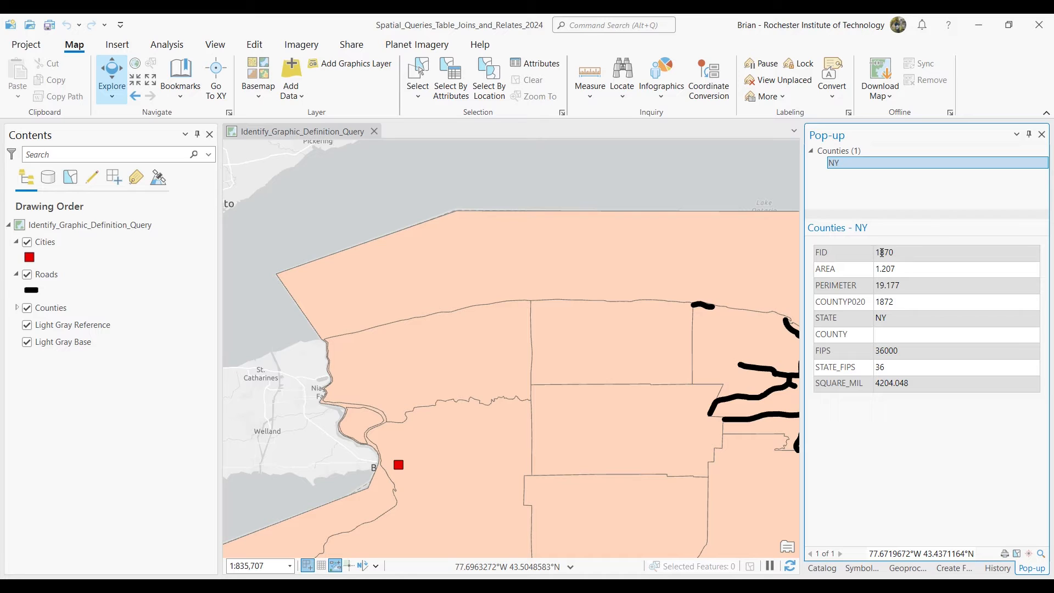
{"action": "left_click_drag", "start_coordinate": [900, 253], "coordinate": [877, 253]}
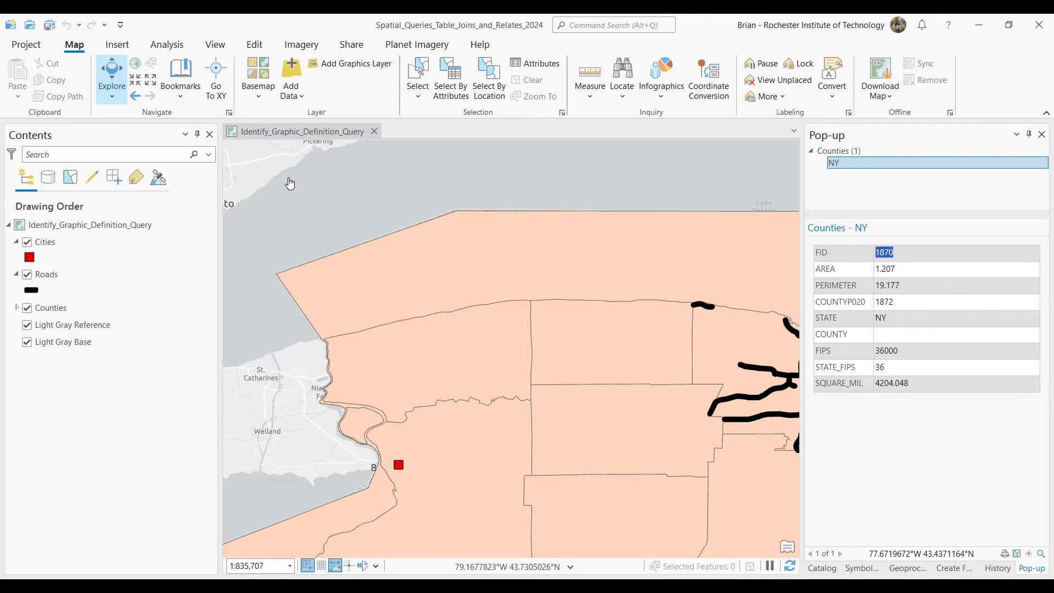
Open the Counties layer's properties and add a new definition query
{"action": "left_click", "coordinate": [48, 306]}
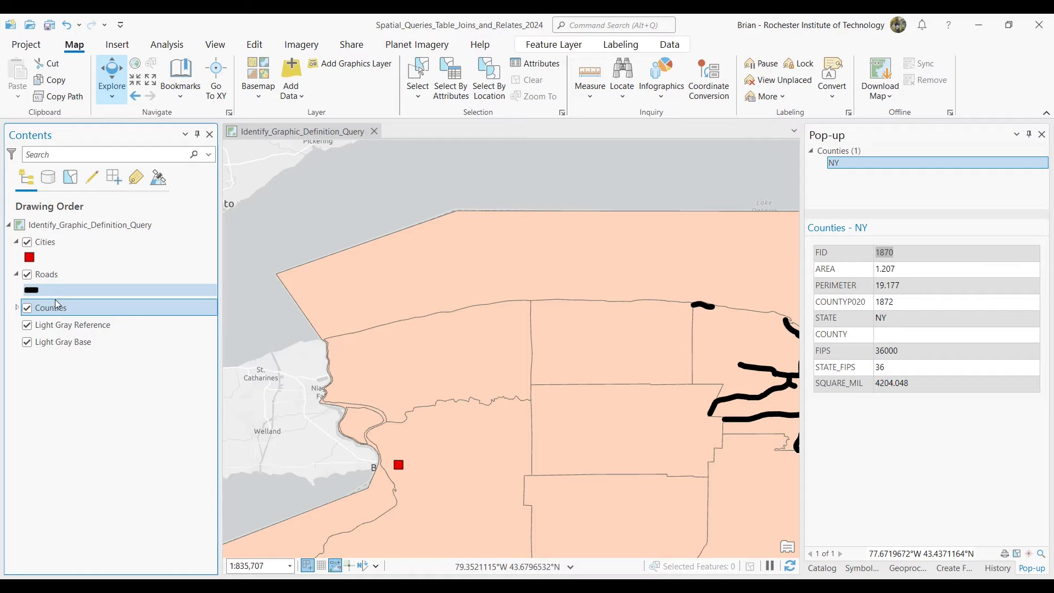
{"action": "right_click", "coordinate": [51, 308]}
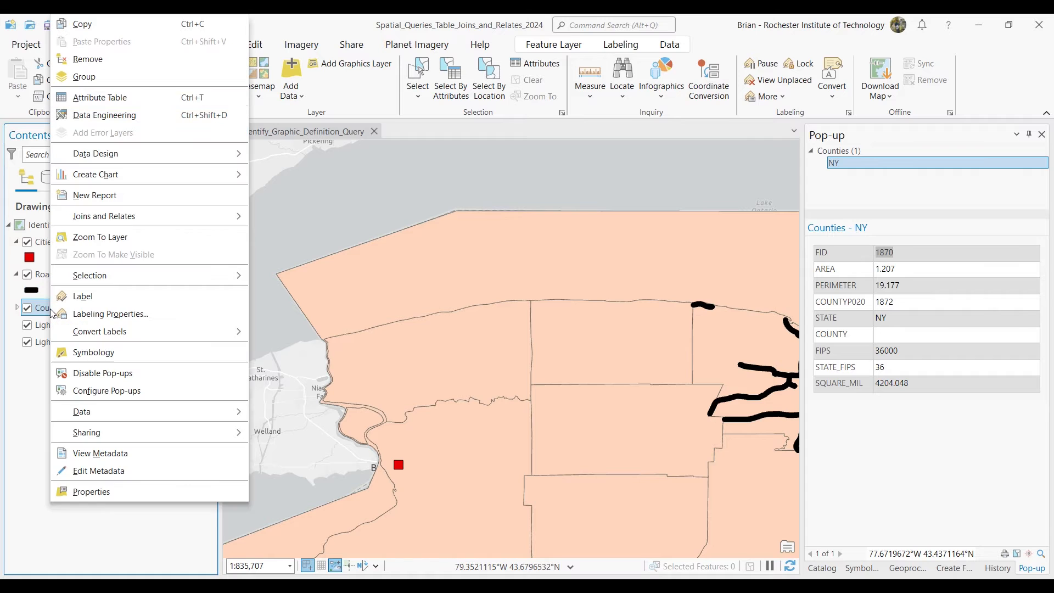
{"action": "left_click", "coordinate": [105, 491]}
{"action": "left_click", "coordinate": [356, 280]}
{"action": "left_click", "coordinate": [342, 295]}
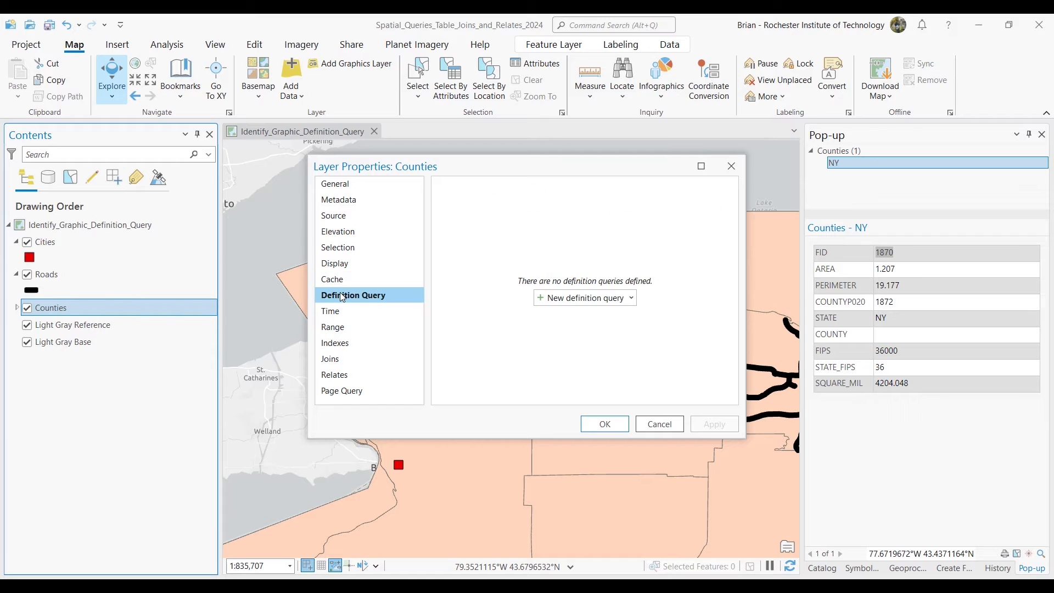
{"action": "left_click", "coordinate": [632, 298]}
{"action": "left_click", "coordinate": [629, 325]}
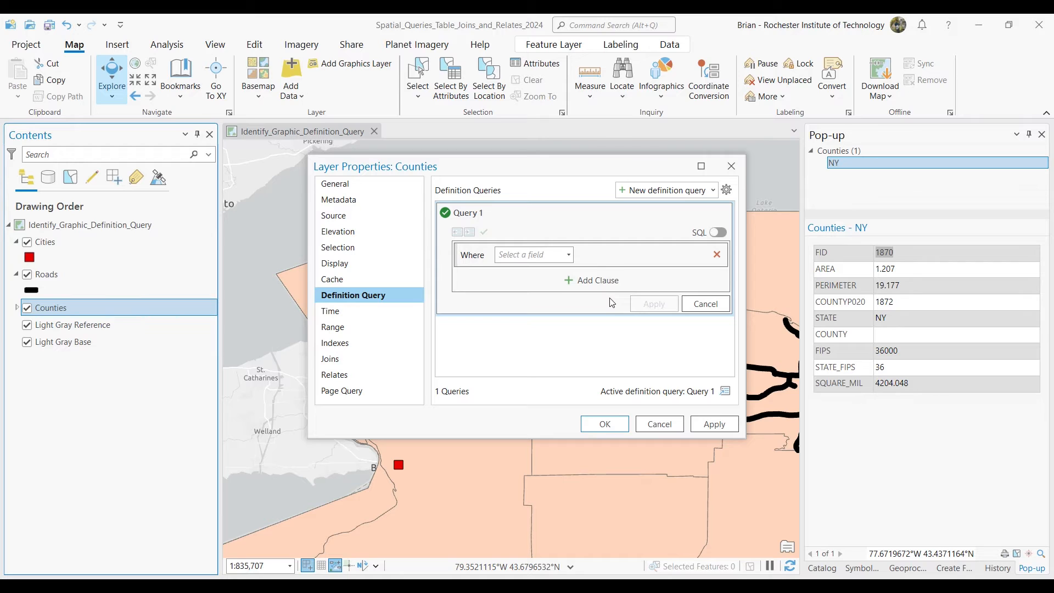
Build the definition query clause FID is not equal to 1870 and switch it to SQL view
{"action": "left_click", "coordinate": [569, 255]}
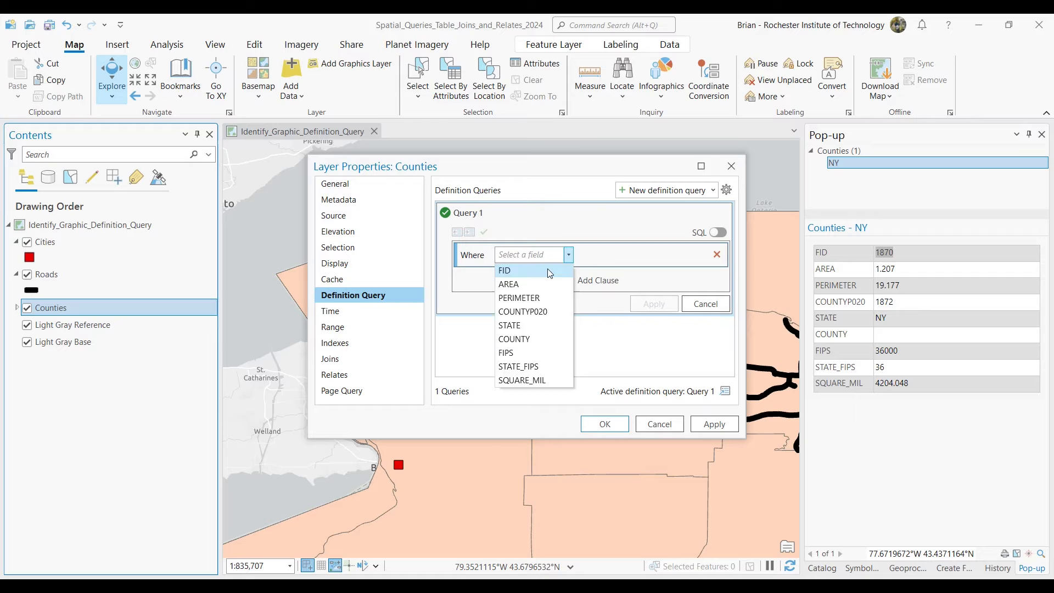
{"action": "left_click", "coordinate": [549, 271]}
{"action": "left_click", "coordinate": [620, 255]}
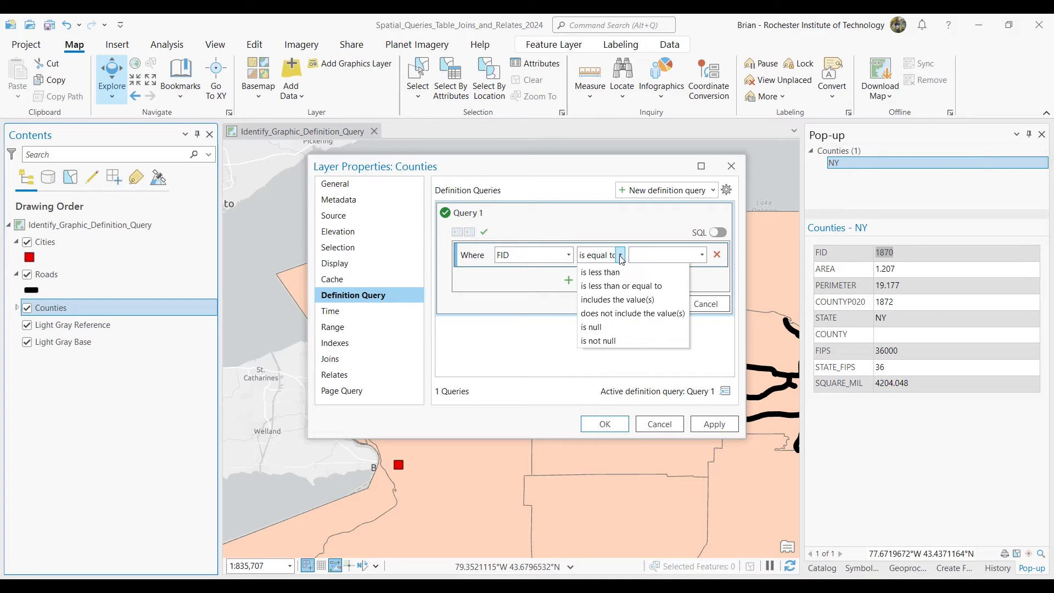
{"action": "left_click", "coordinate": [610, 284]}
{"action": "left_click", "coordinate": [643, 257]}
{"action": "type", "text": "1870"}
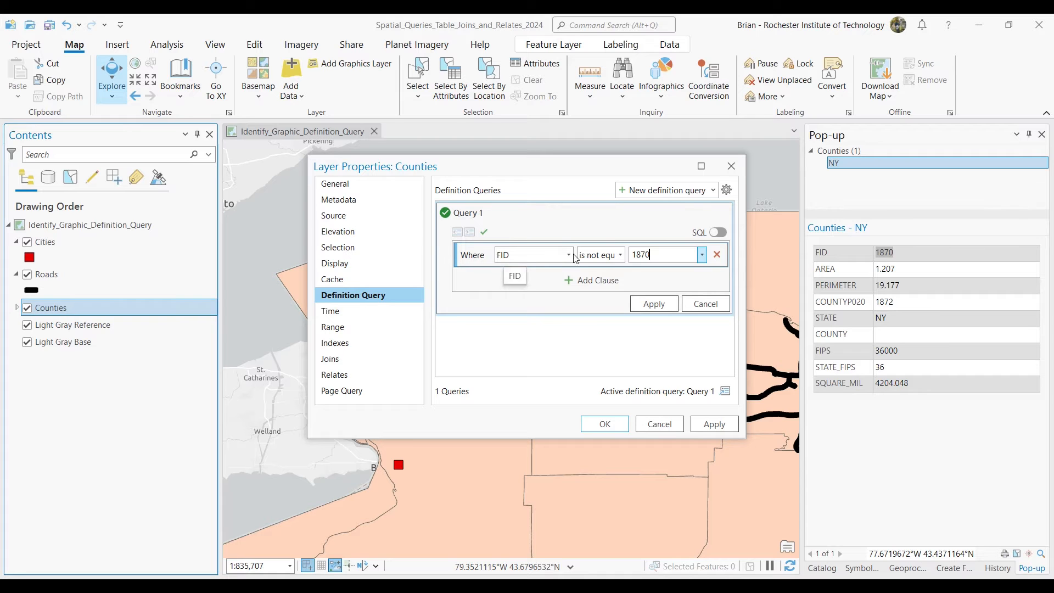
{"action": "left_click_drag", "start_coordinate": [605, 172], "coordinate": [823, 163]}
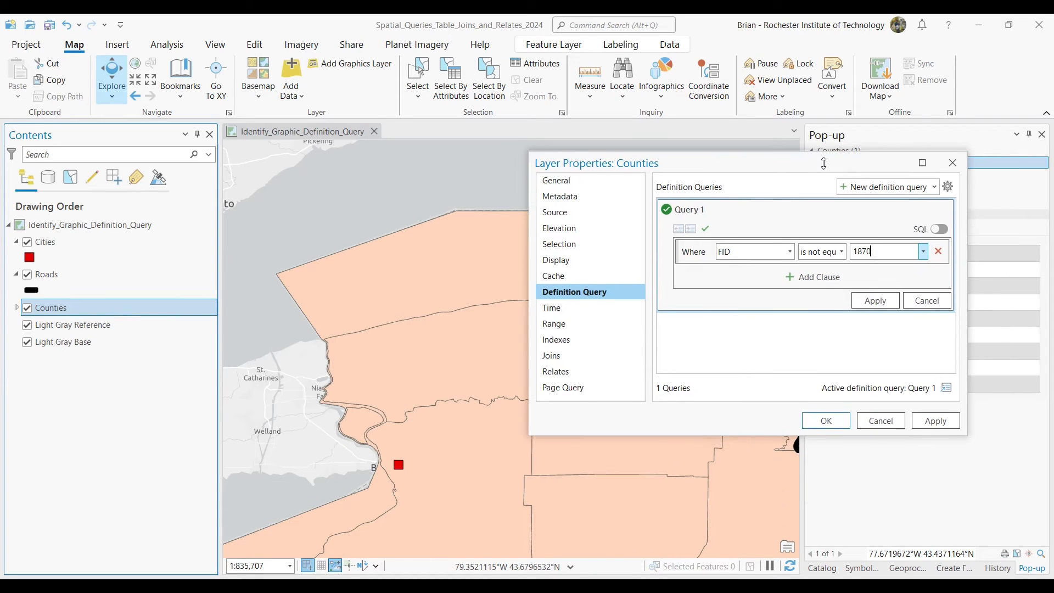
{"action": "left_click", "coordinate": [942, 229]}
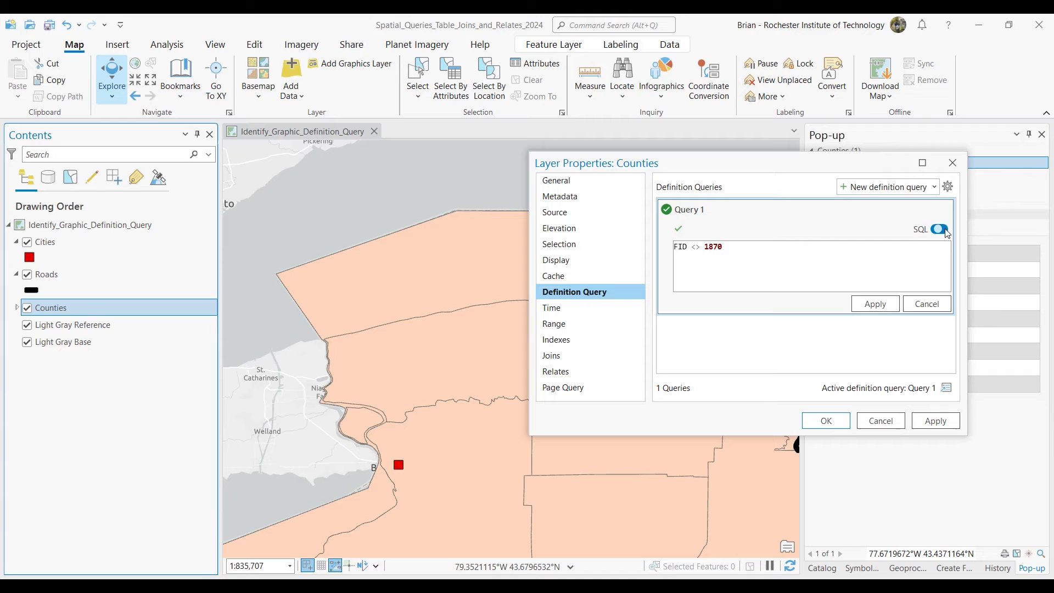
Return the Counties definition query to clause view, validate its expression, and apply it to the layer
{"action": "left_click", "coordinate": [941, 229]}
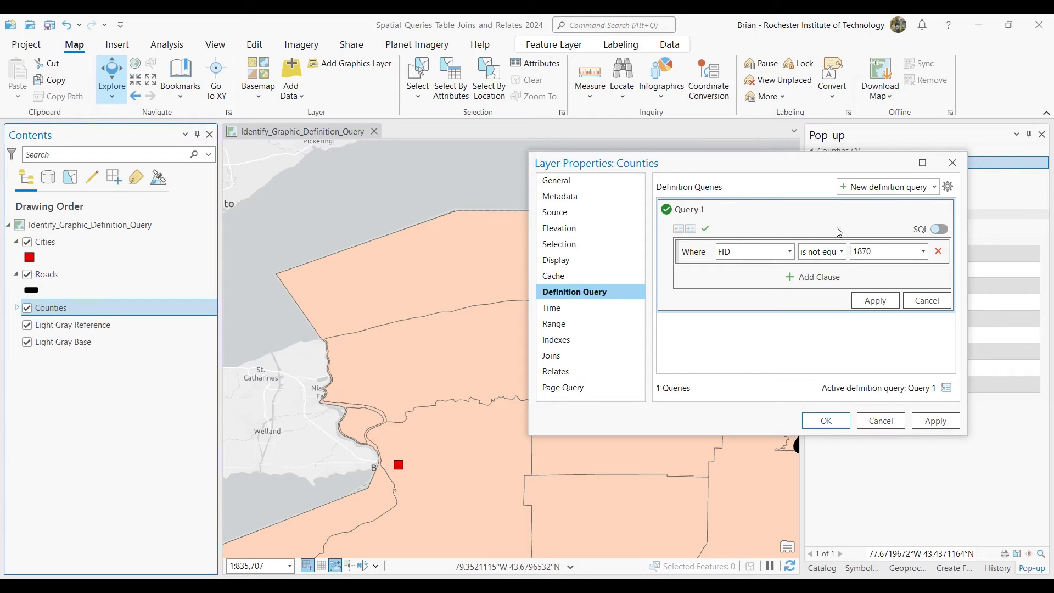
{"action": "left_click", "coordinate": [706, 230]}
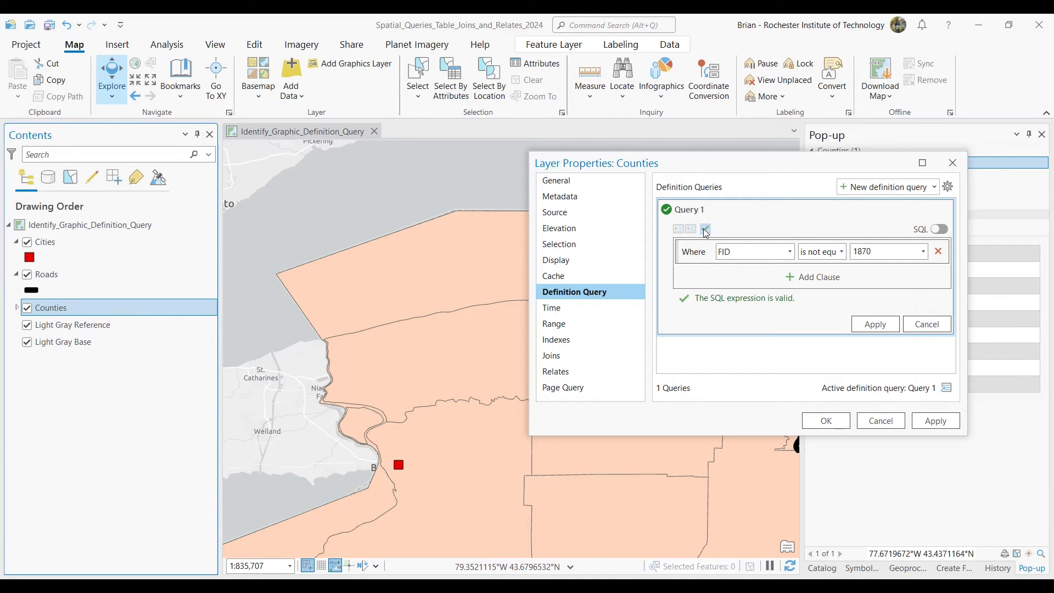
{"action": "left_click", "coordinate": [880, 325]}
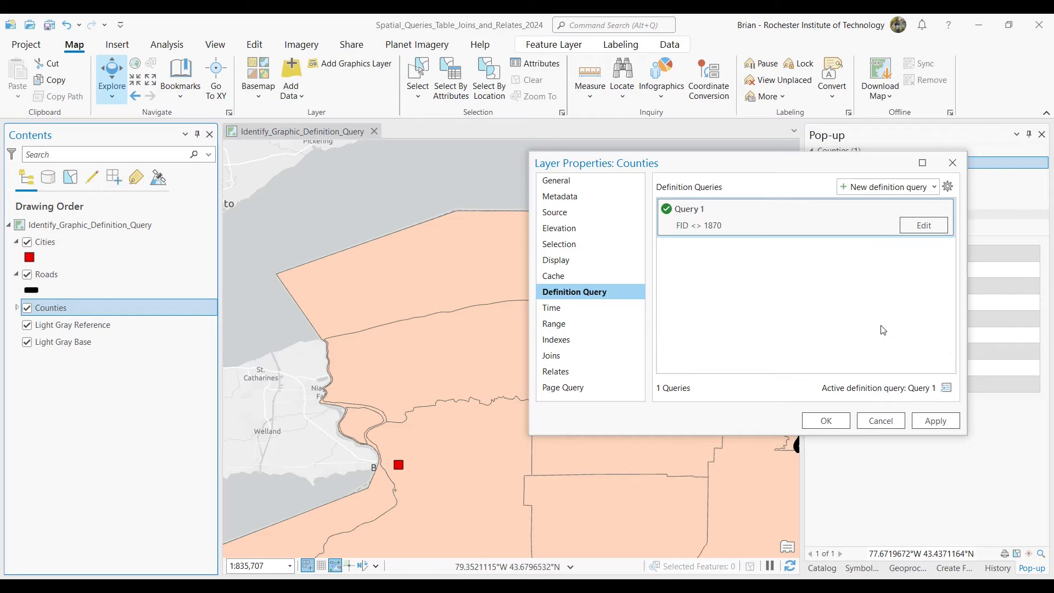
{"action": "left_click", "coordinate": [934, 421]}
{"action": "left_click", "coordinate": [841, 422]}
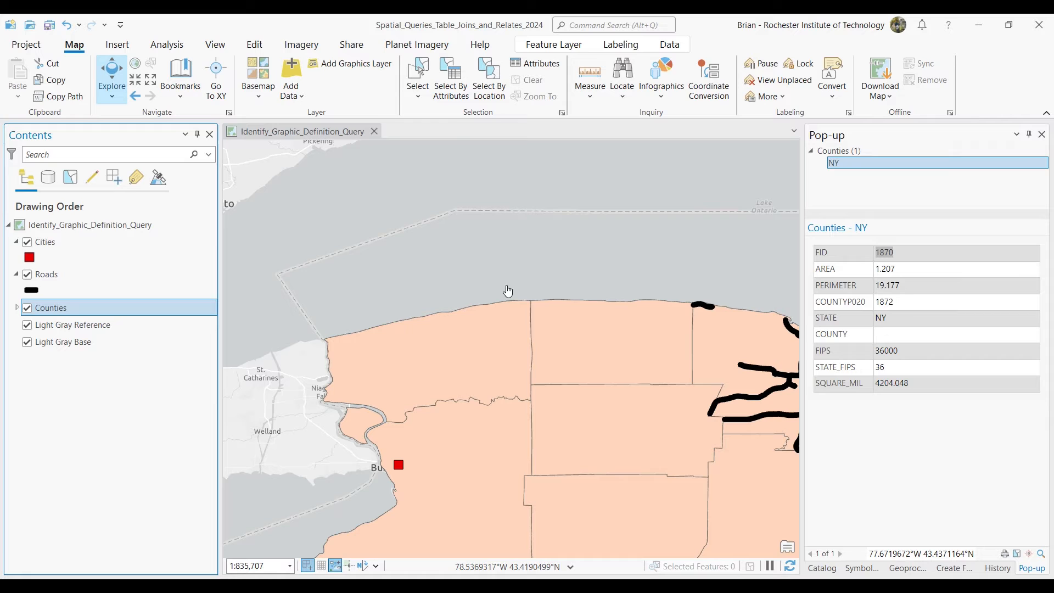
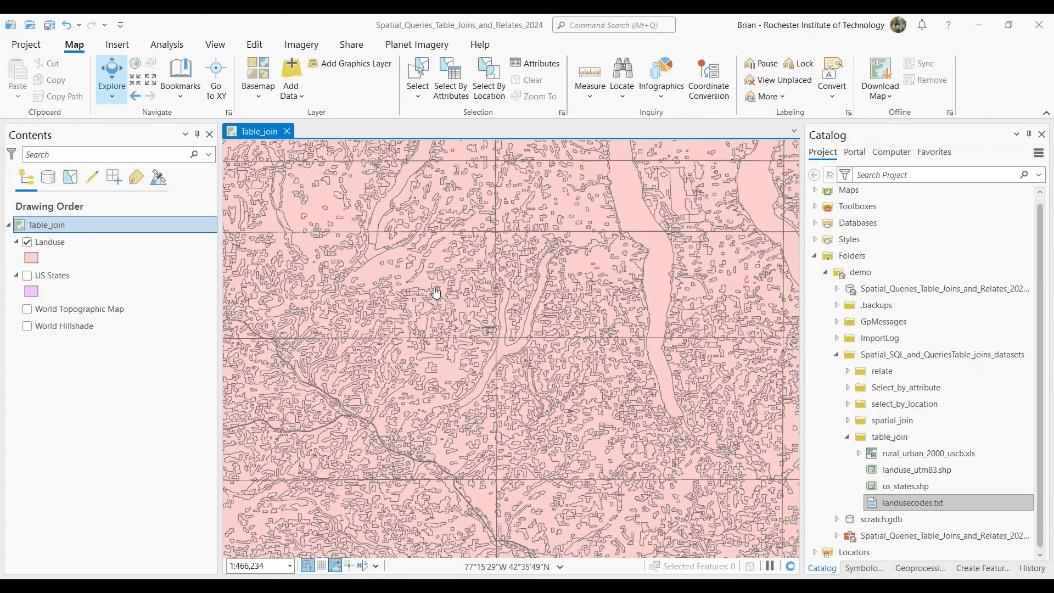
Identify a Landuse polygon on the map, and highlight the LUCODE column in the Landuse attribute table
{"action": "left_click", "coordinate": [373, 273]}
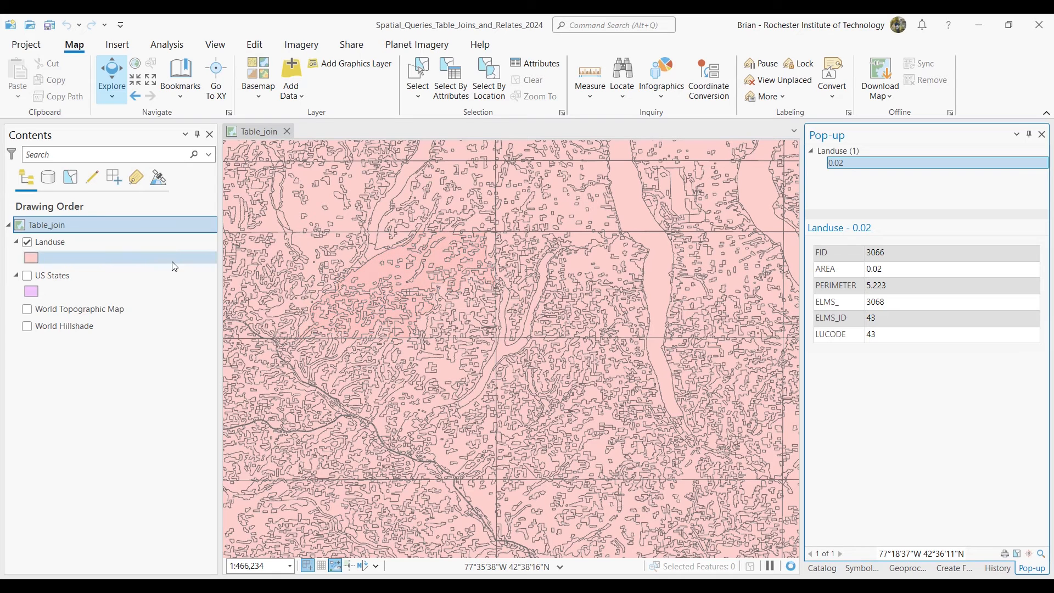
{"action": "right_click", "coordinate": [71, 238]}
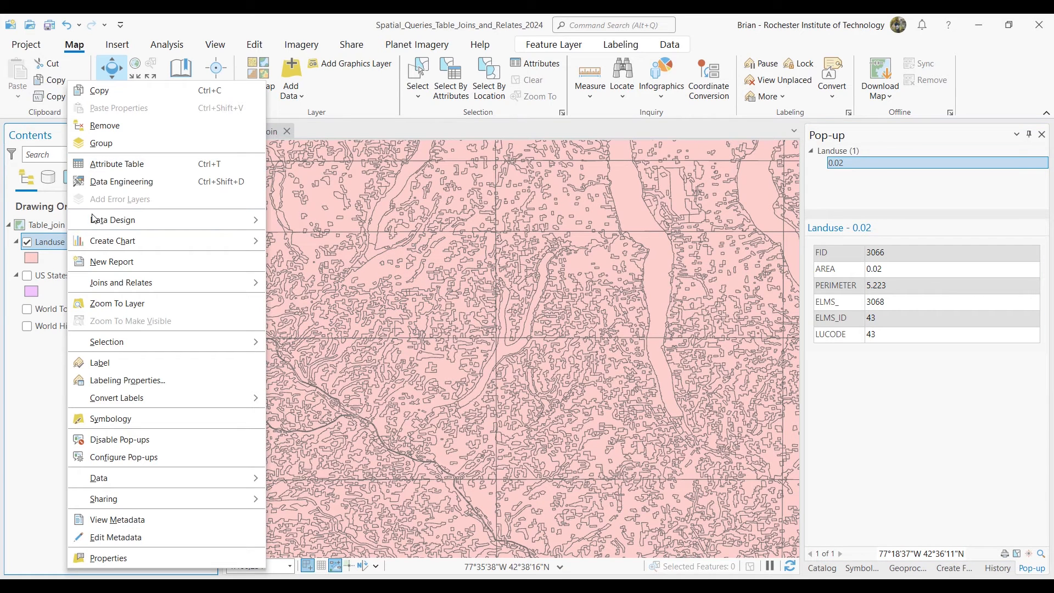
{"action": "left_click", "coordinate": [132, 160]}
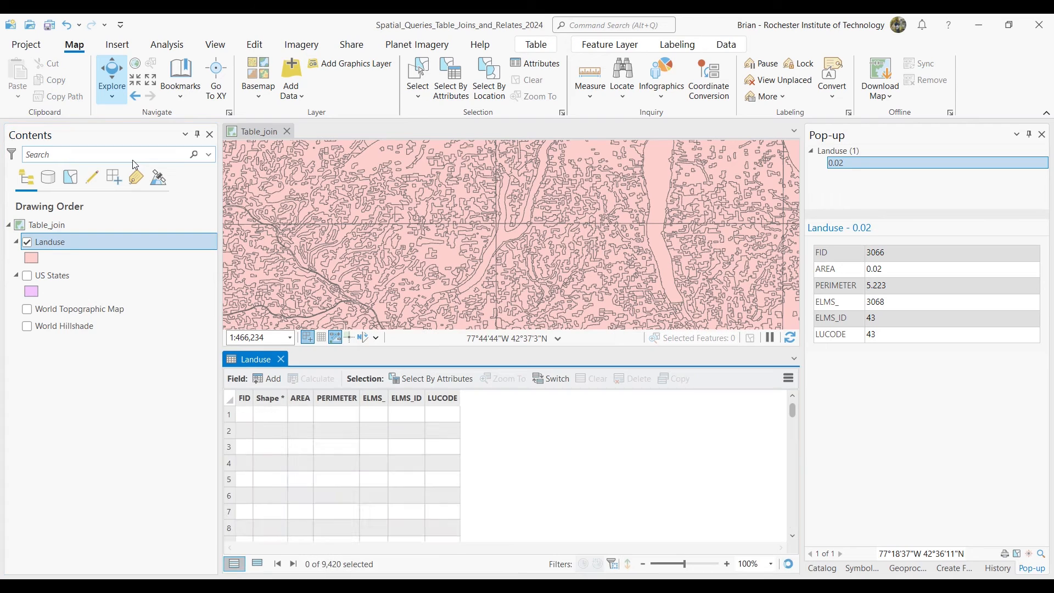
{"action": "left_click", "coordinate": [449, 400]}
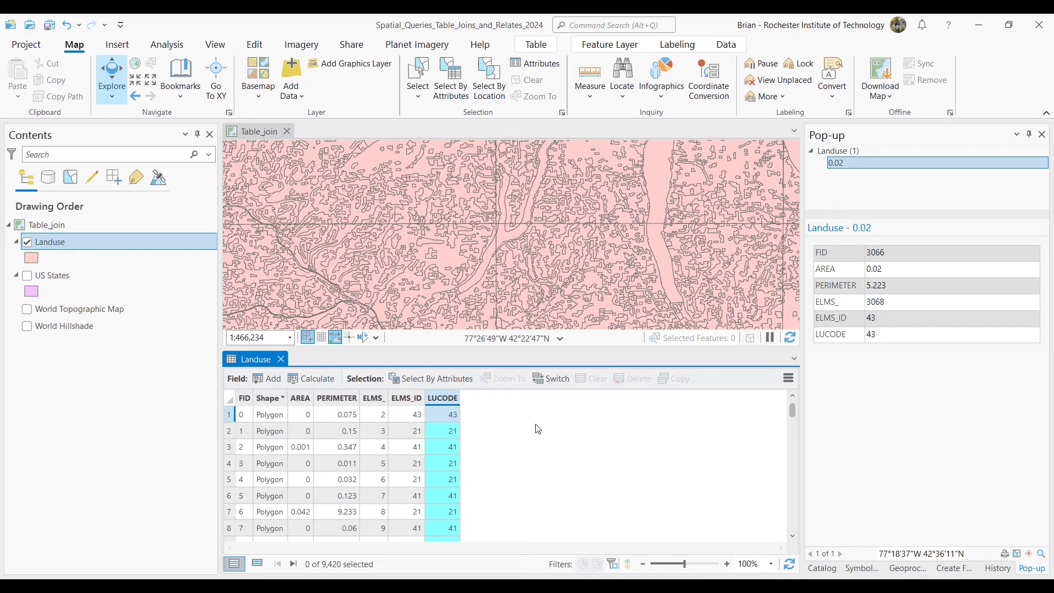
Add landusecodes.txt from the table_join folder to the map and open it side by side with the Landuse table
{"action": "left_click", "coordinate": [820, 568]}
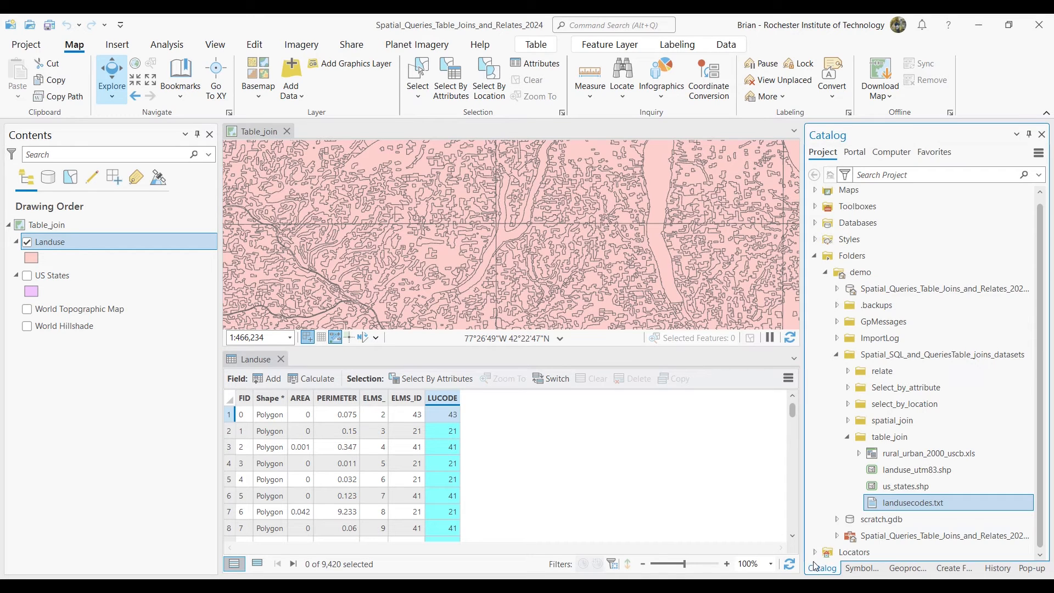
{"action": "mouse_move", "coordinate": [915, 505]}
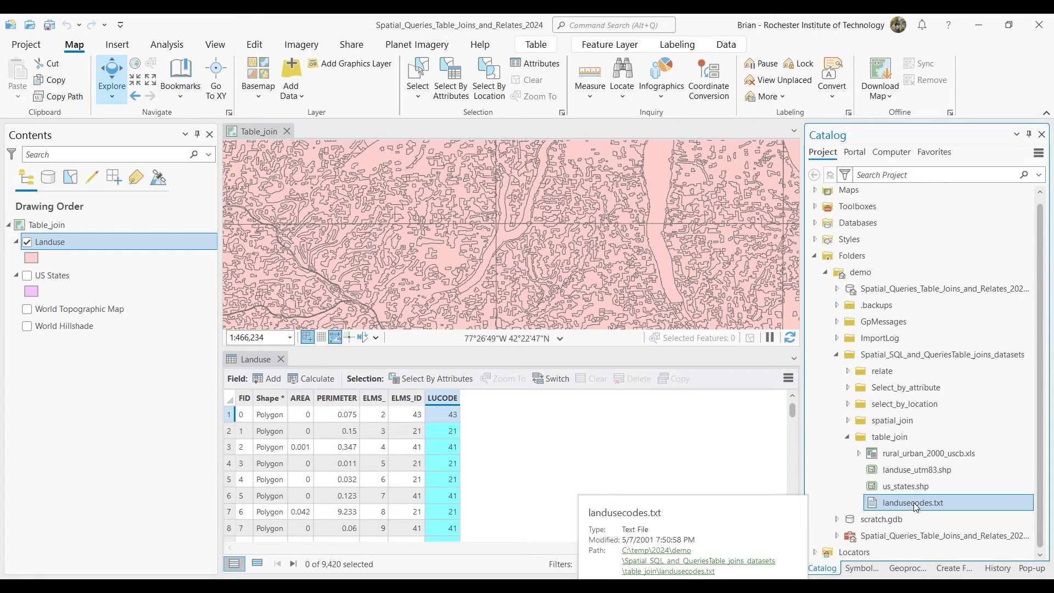
{"action": "left_click_drag", "start_coordinate": [913, 503], "coordinate": [108, 306]}
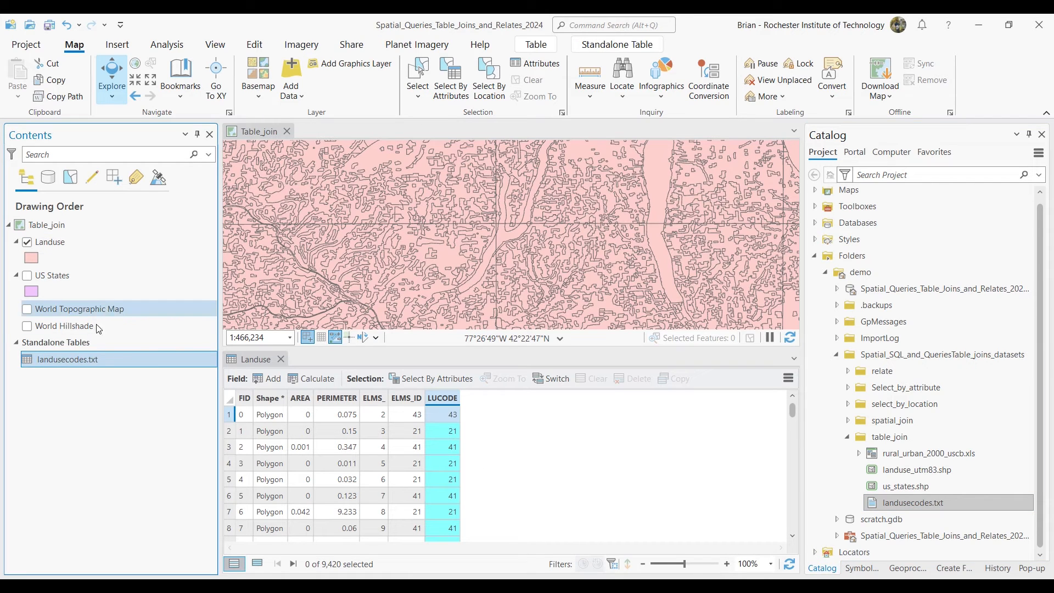
{"action": "right_click", "coordinate": [74, 364]}
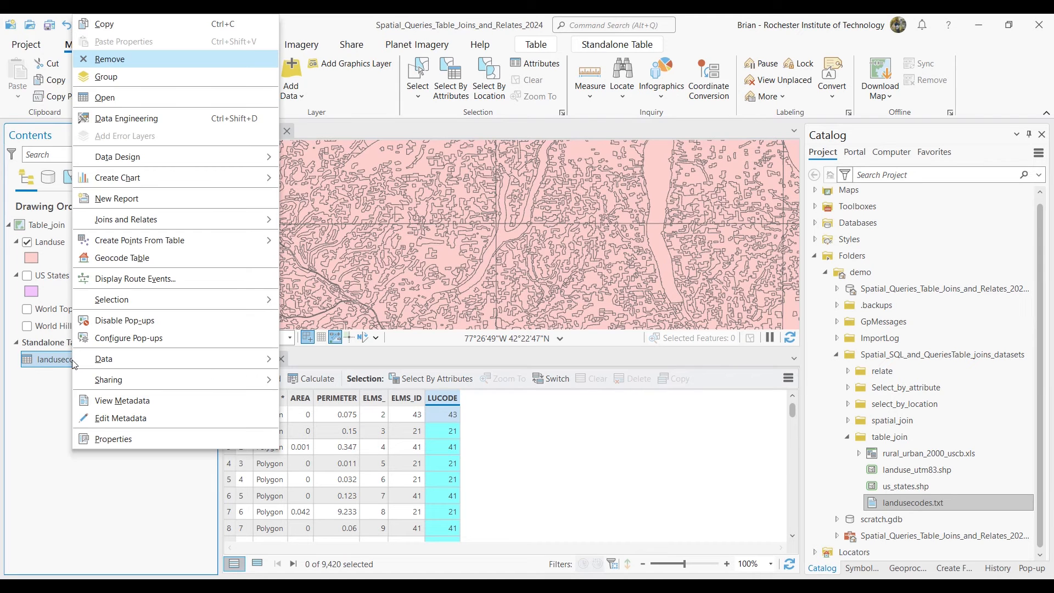
{"action": "left_click", "coordinate": [104, 98]}
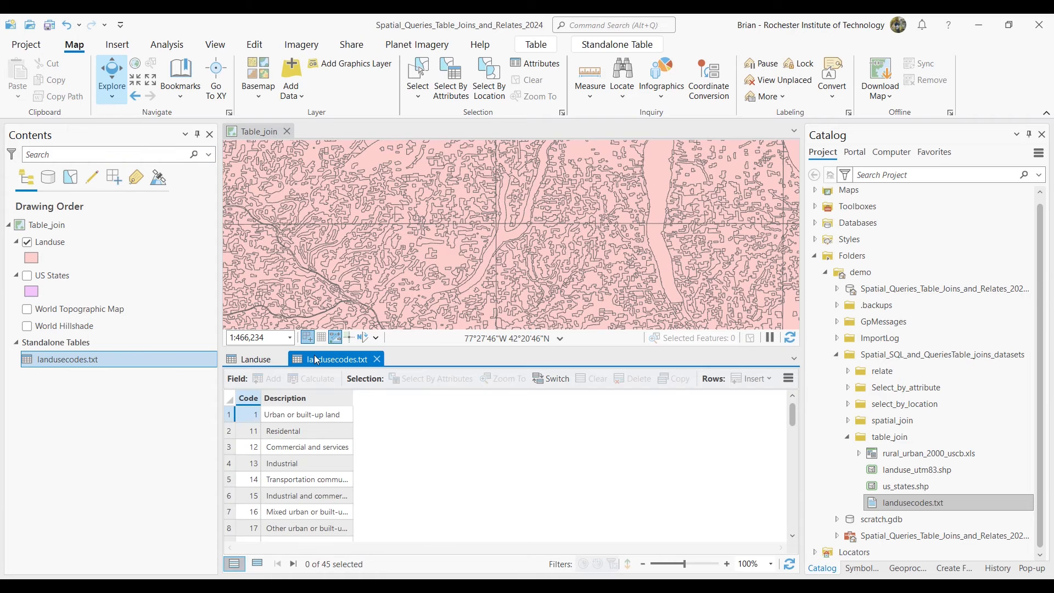
{"action": "left_click_drag", "start_coordinate": [318, 365], "coordinate": [537, 465]}
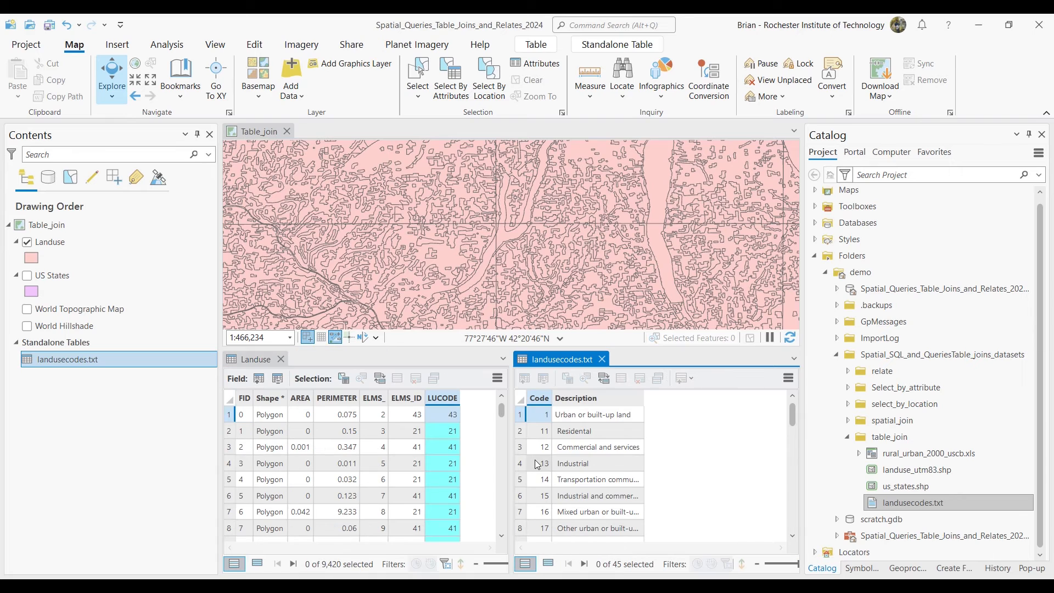
Sort the Landuse table by LUCODE in ascending order to compare it with the landusecodes.txt codes, and close both tables
{"action": "left_click", "coordinate": [444, 400]}
{"action": "right_click", "coordinate": [445, 402]}
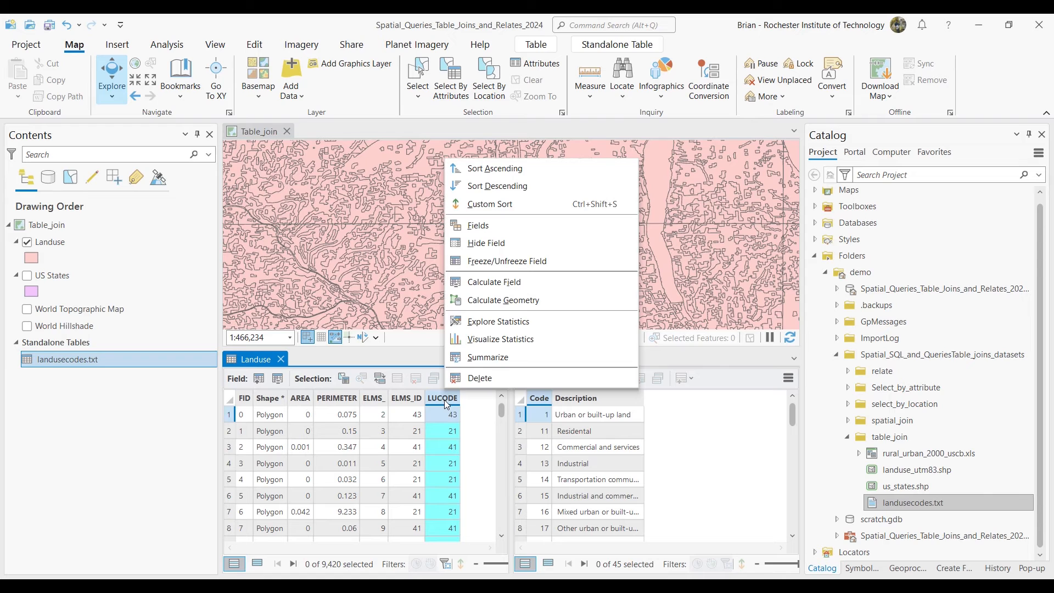
{"action": "left_click", "coordinate": [530, 175]}
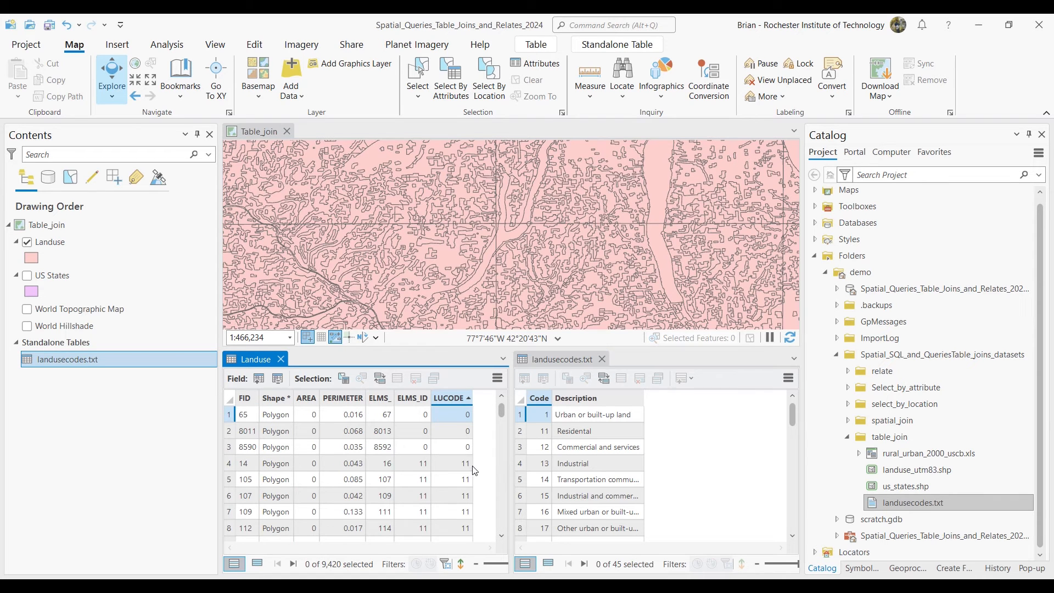
{"action": "left_click", "coordinate": [579, 366]}
{"action": "left_click", "coordinate": [603, 359]}
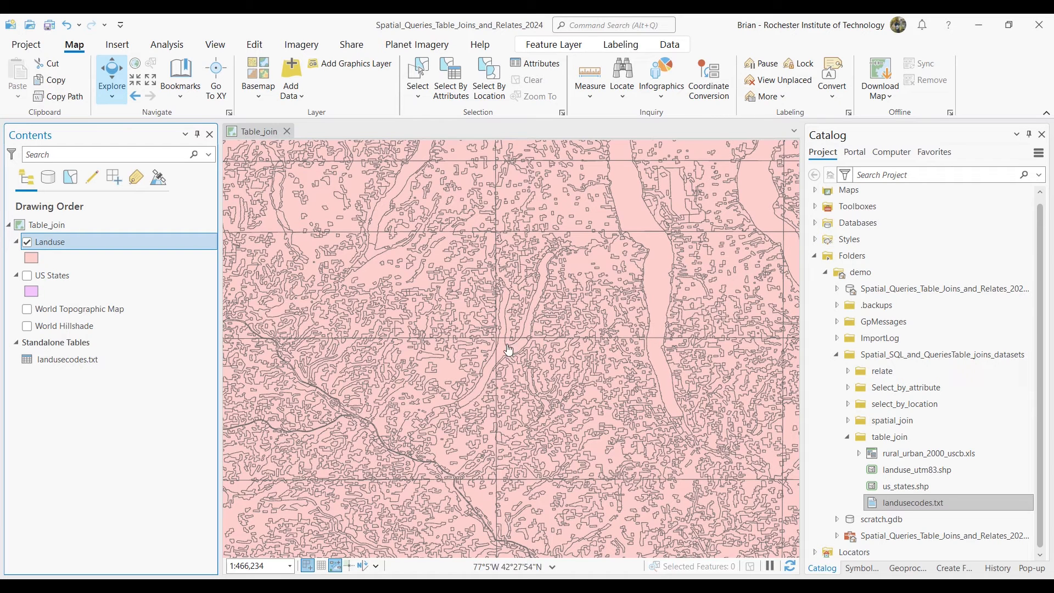
Set up a join on the Landuse layer matching its LUCODE field to the Code field of landusecodes.txt
{"action": "right_click", "coordinate": [99, 243]}
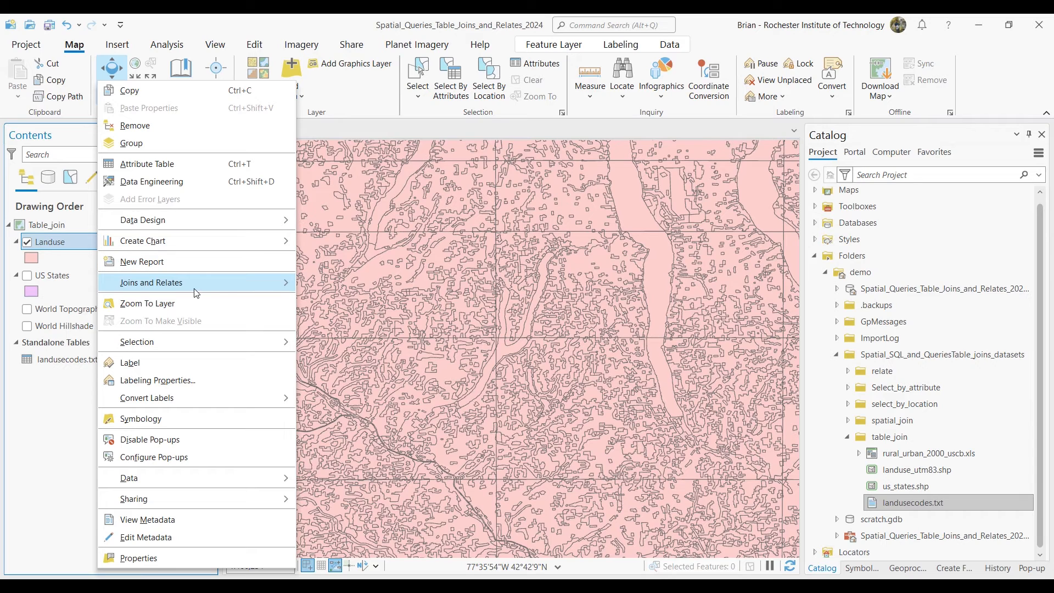
{"action": "mouse_move", "coordinate": [196, 291]}
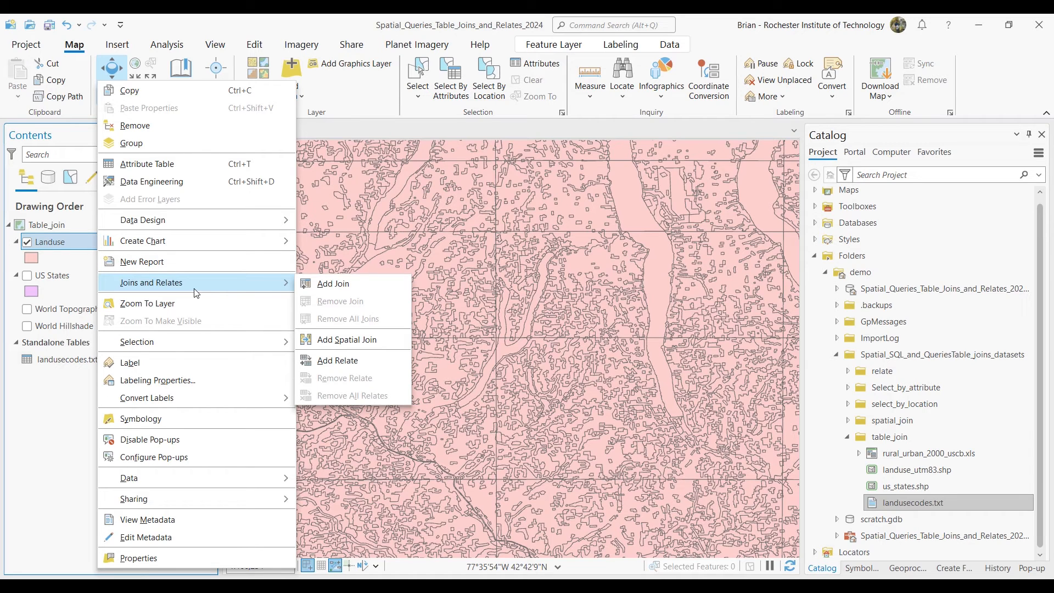
{"action": "left_click", "coordinate": [383, 282]}
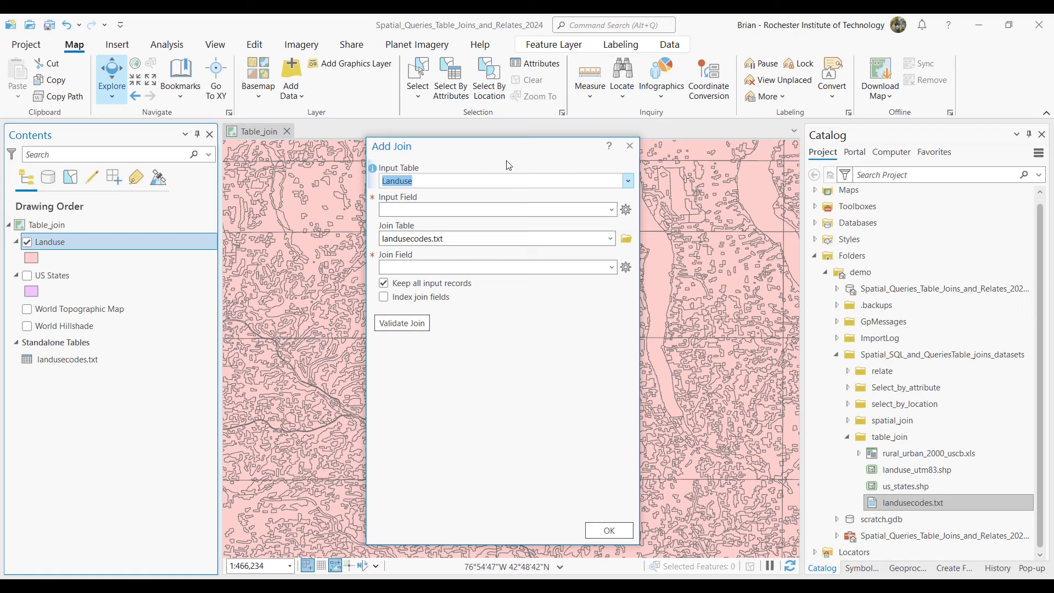
{"action": "mouse_move", "coordinate": [373, 170]}
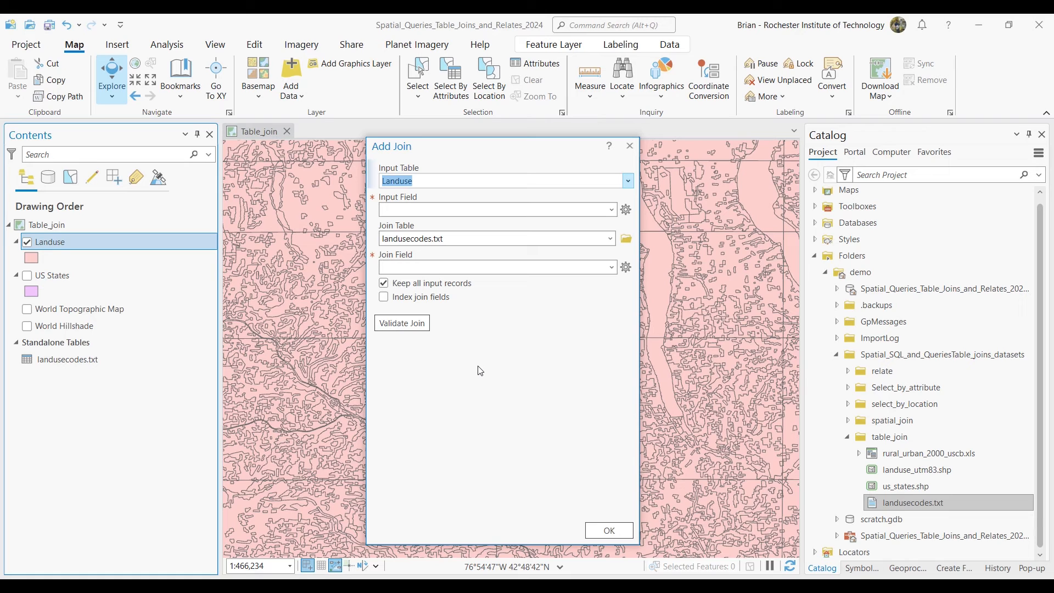
{"action": "left_click", "coordinate": [612, 210]}
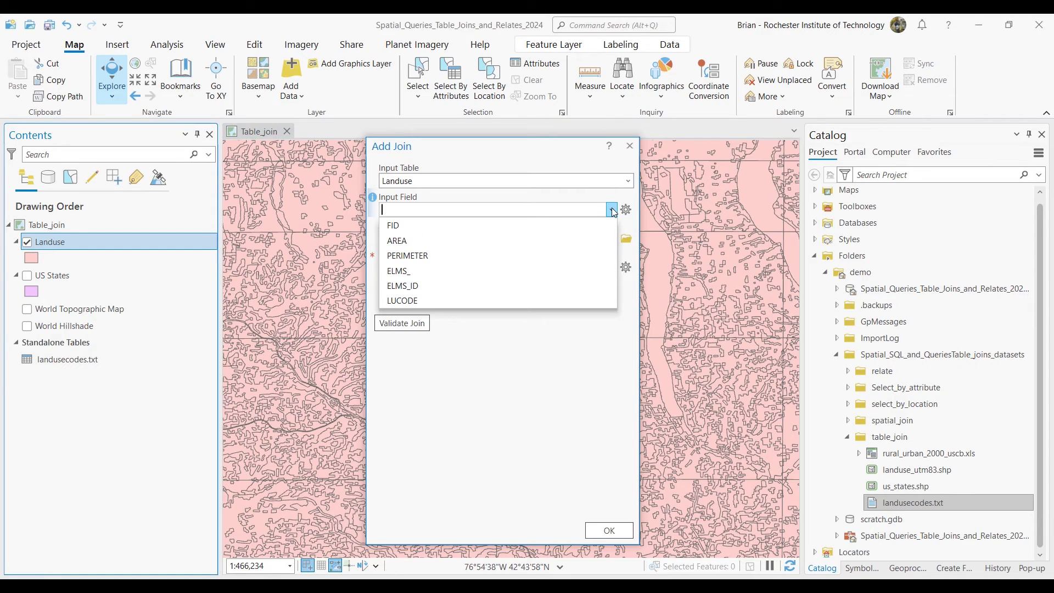
{"action": "left_click", "coordinate": [452, 297]}
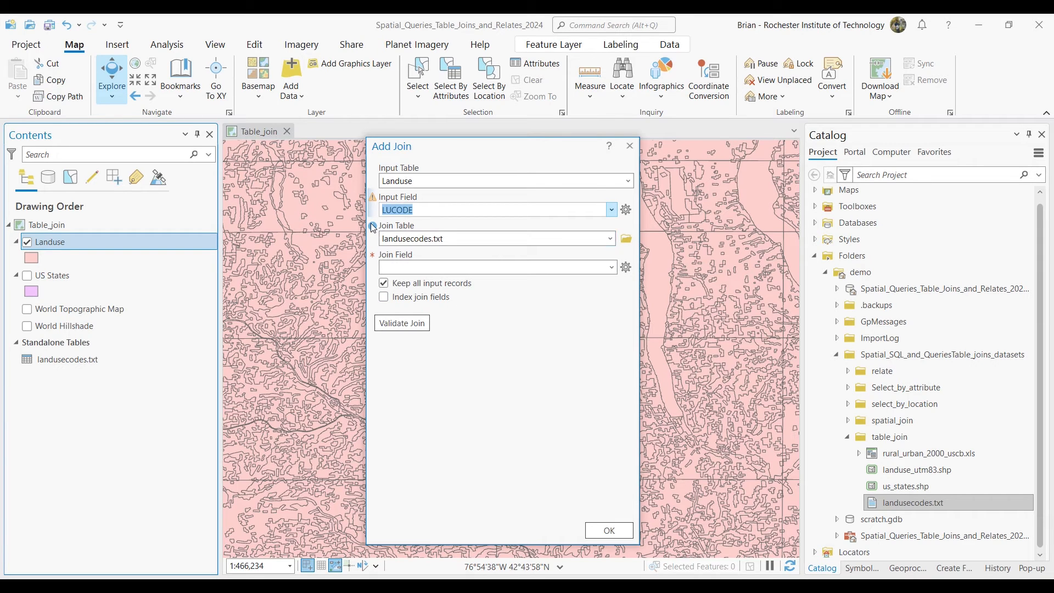
{"action": "mouse_move", "coordinate": [373, 227]}
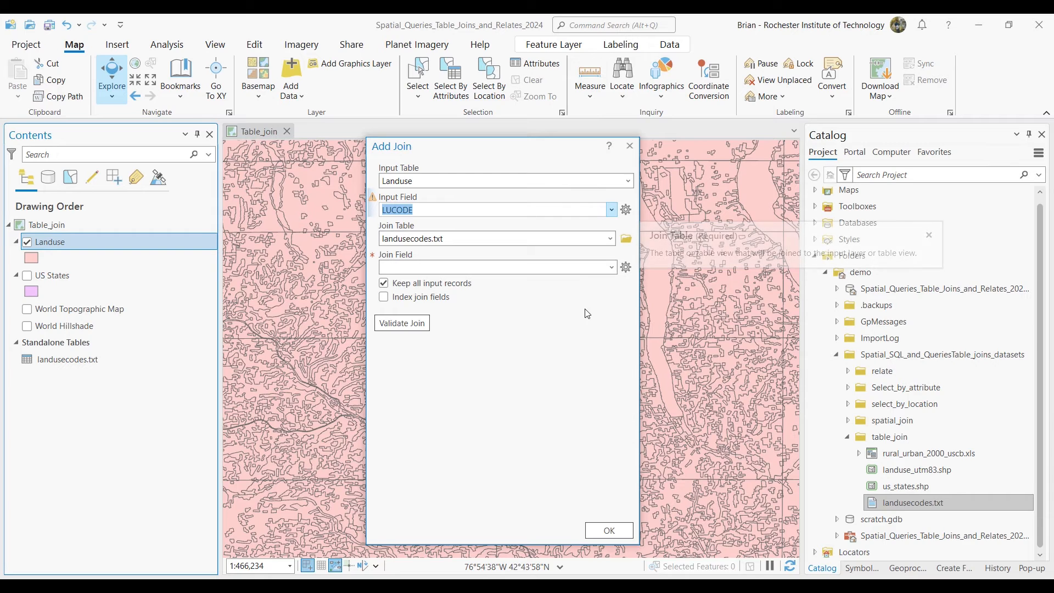
{"action": "left_click", "coordinate": [612, 267]}
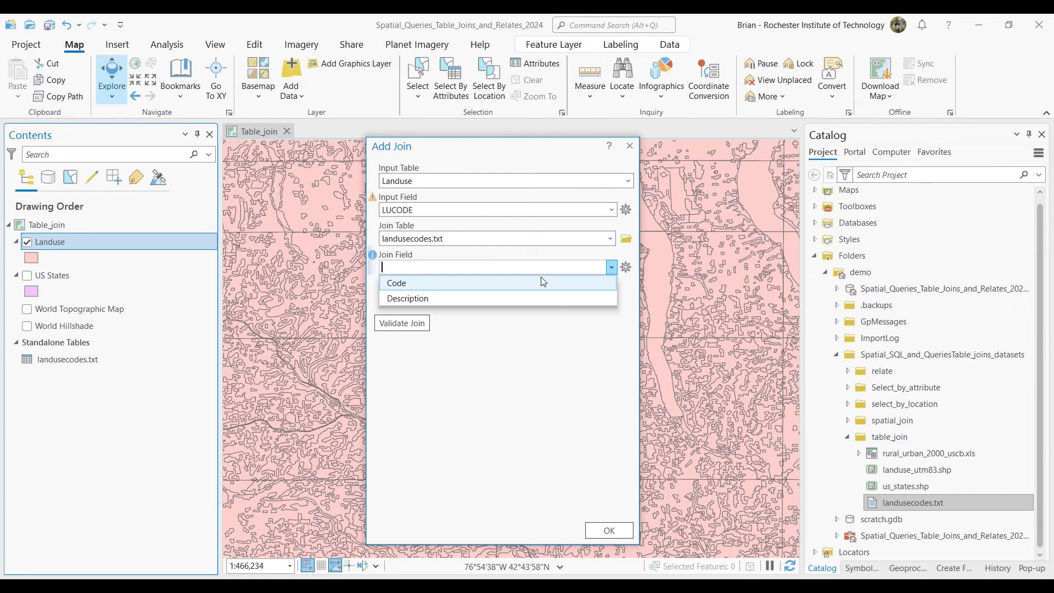
{"action": "left_click", "coordinate": [541, 281]}
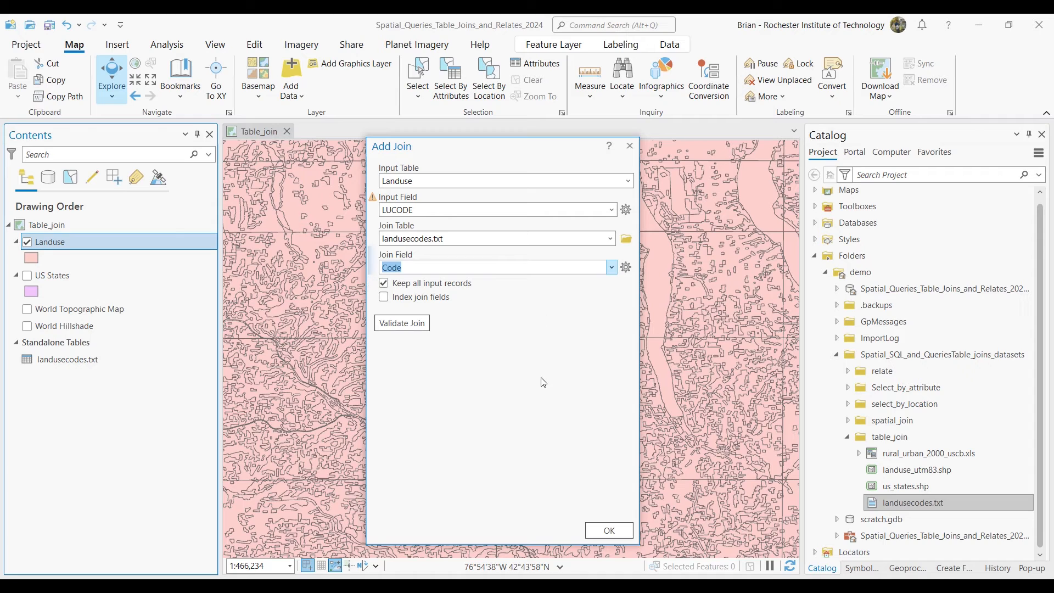
Validate the Landuse join, review the full validation message, and run the join
{"action": "left_click", "coordinate": [418, 324]}
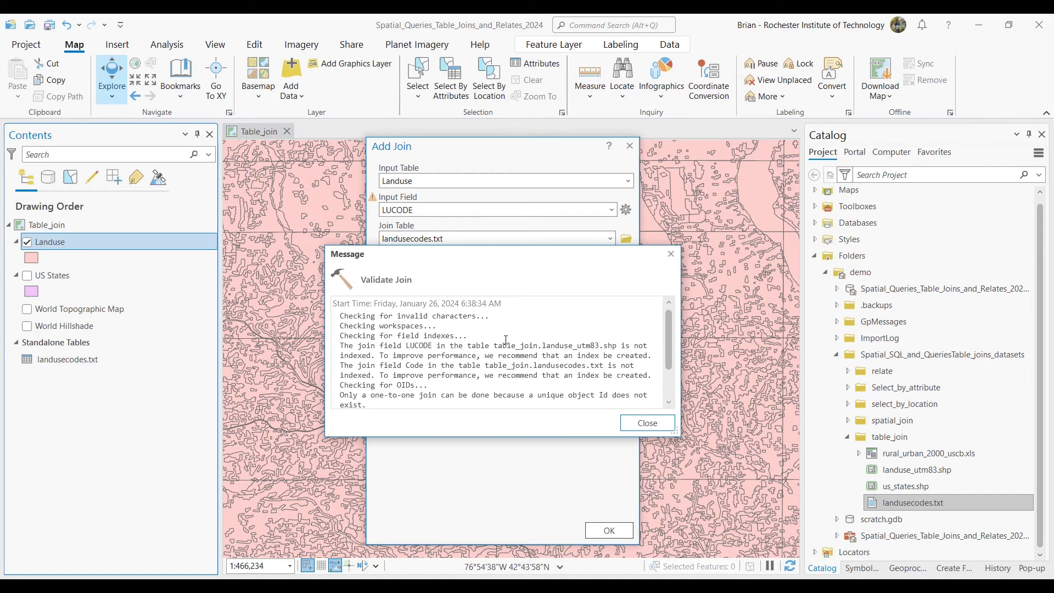
{"action": "left_click_drag", "start_coordinate": [669, 338], "coordinate": [669, 368]}
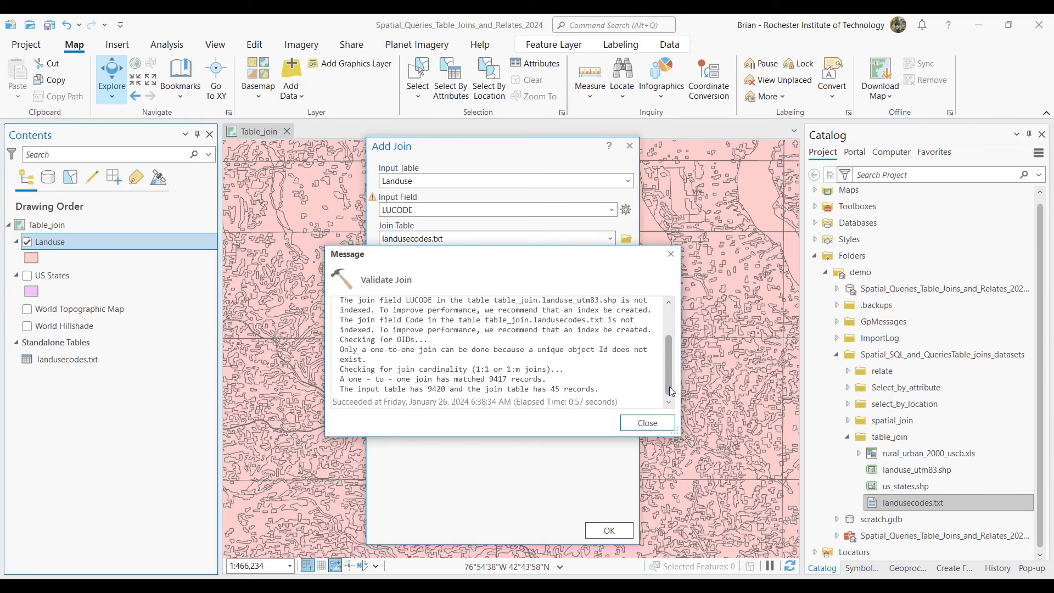
{"action": "left_click", "coordinate": [654, 423]}
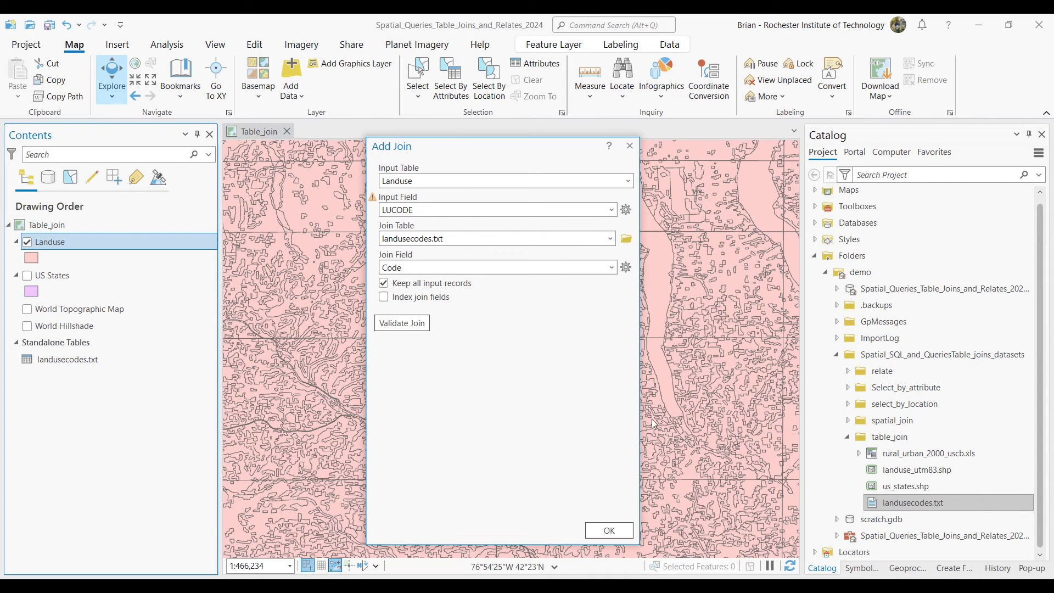
{"action": "left_click", "coordinate": [602, 530]}
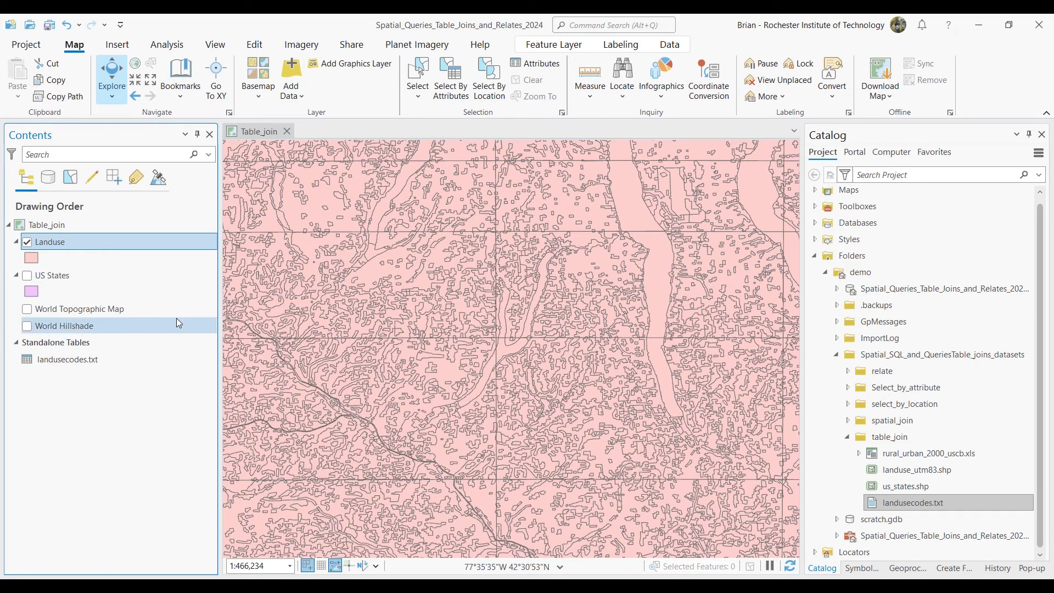
Open the Landuse attribute table and examine the joined Code and Description columns
{"action": "right_click", "coordinate": [101, 241]}
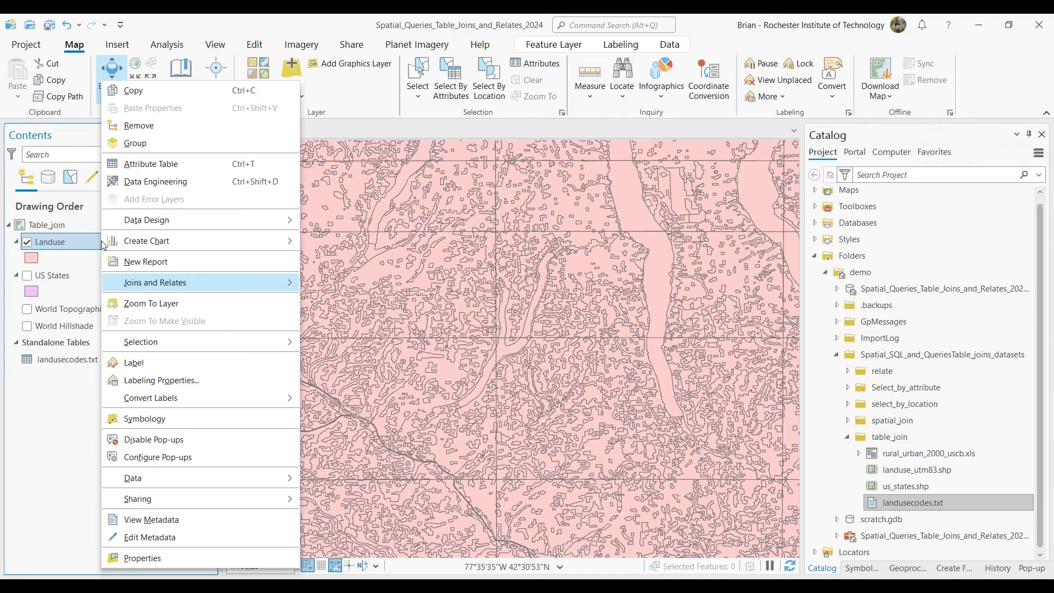
{"action": "left_click", "coordinate": [143, 163]}
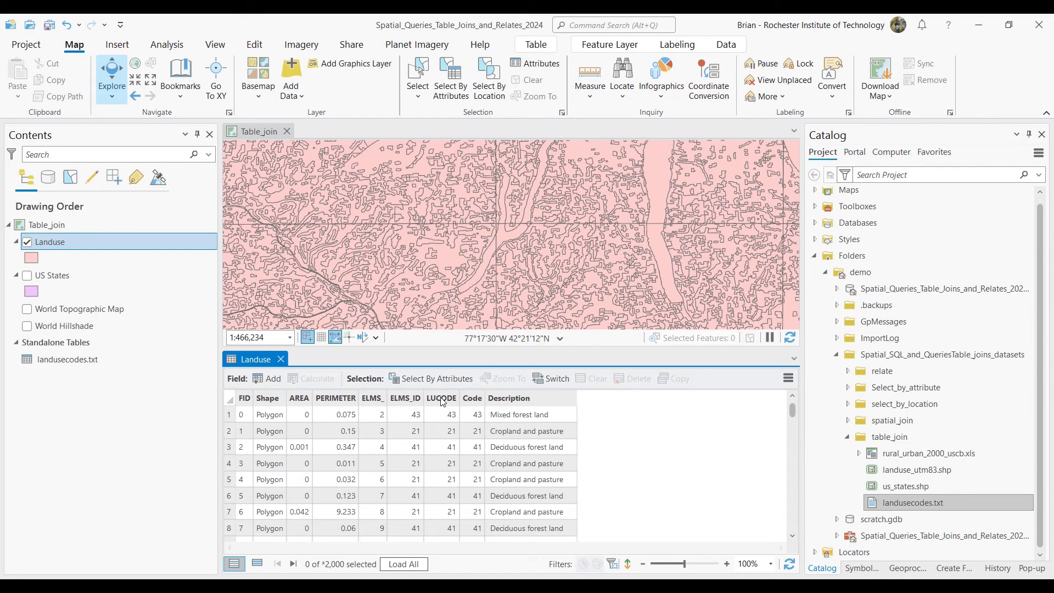
{"action": "left_click", "coordinate": [502, 399]}
{"action": "left_click", "coordinate": [471, 398]}
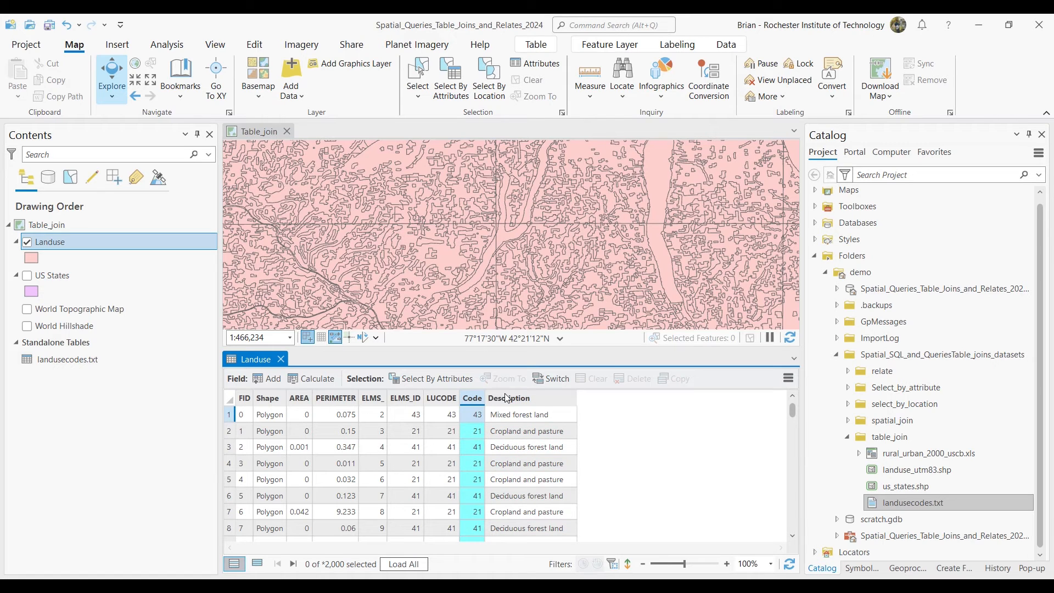
{"action": "left_click", "coordinate": [504, 395]}
{"action": "left_click", "coordinate": [474, 399]}
{"action": "left_click_drag", "start_coordinate": [505, 346], "coordinate": [506, 453]}
{"action": "scroll", "coordinate": [449, 264], "scroll_direction": "down", "scroll_amount": 3}
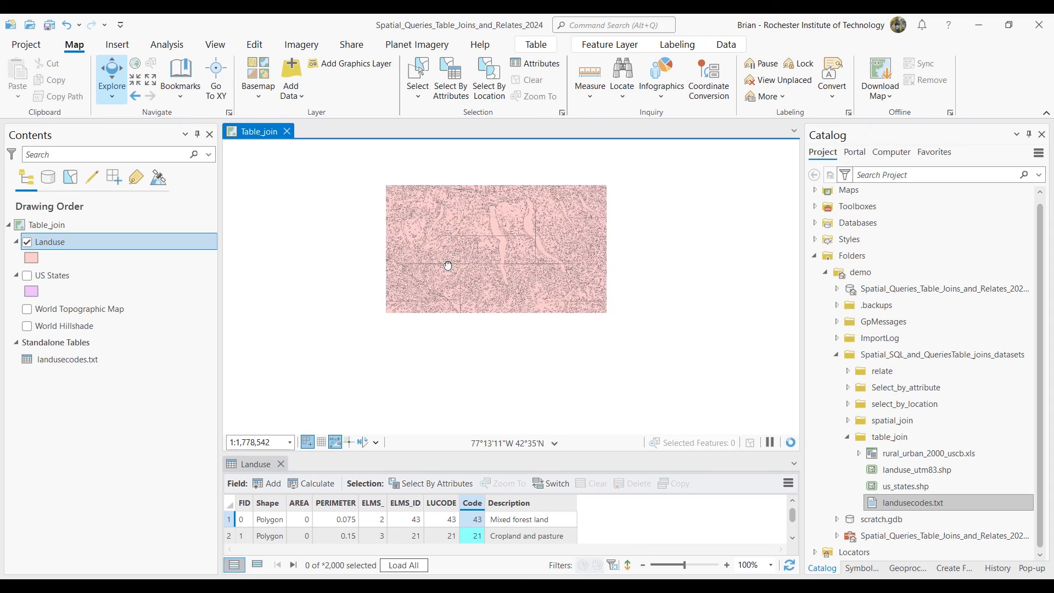
Symbolize the Landuse layer with Unique Values based on the joined Description field
{"action": "right_click", "coordinate": [97, 244]}
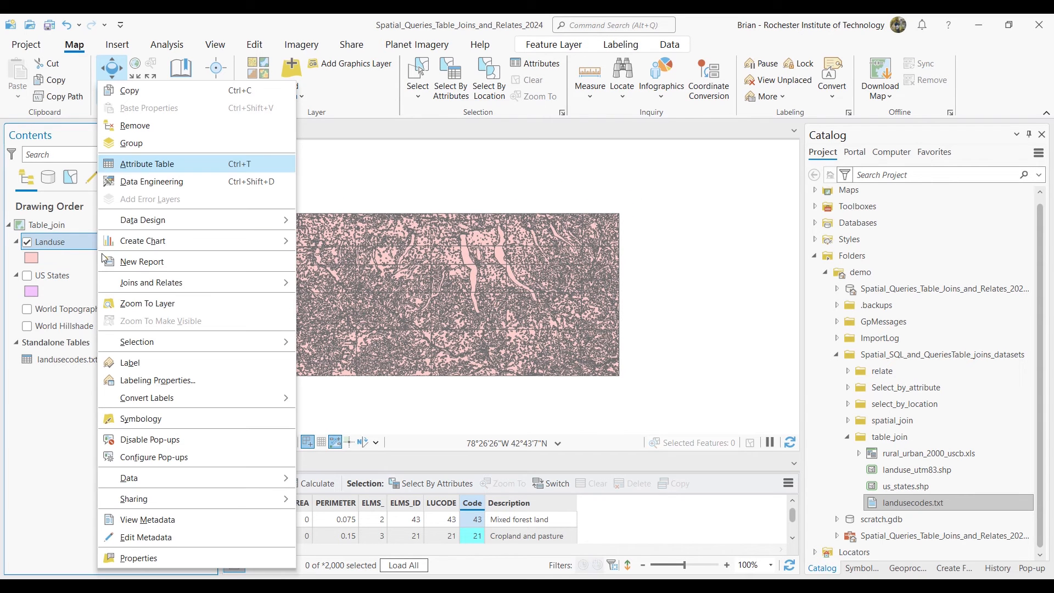
{"action": "left_click", "coordinate": [149, 426]}
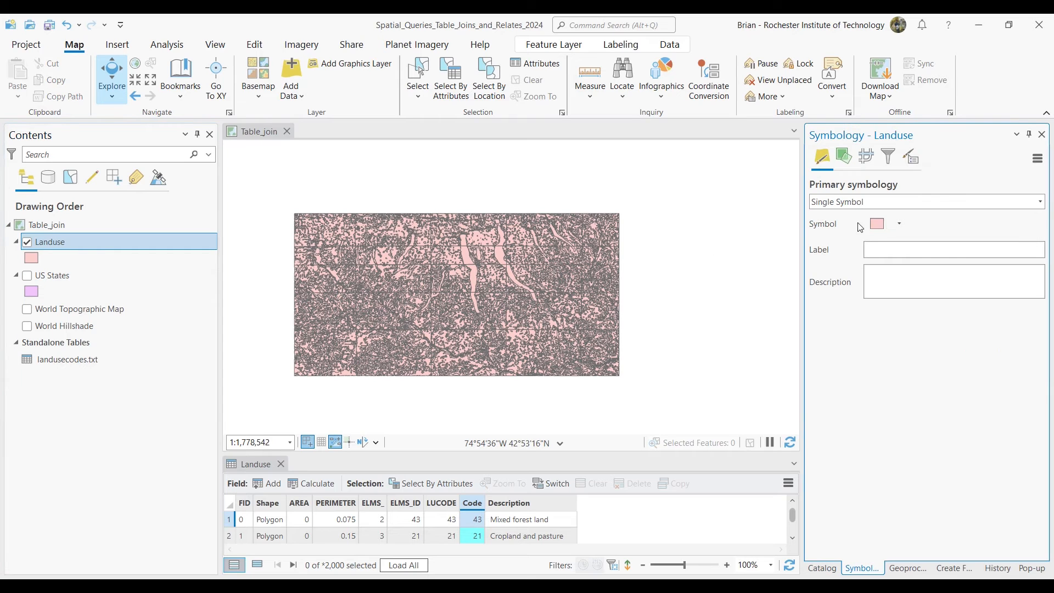
{"action": "left_click", "coordinate": [1041, 203]}
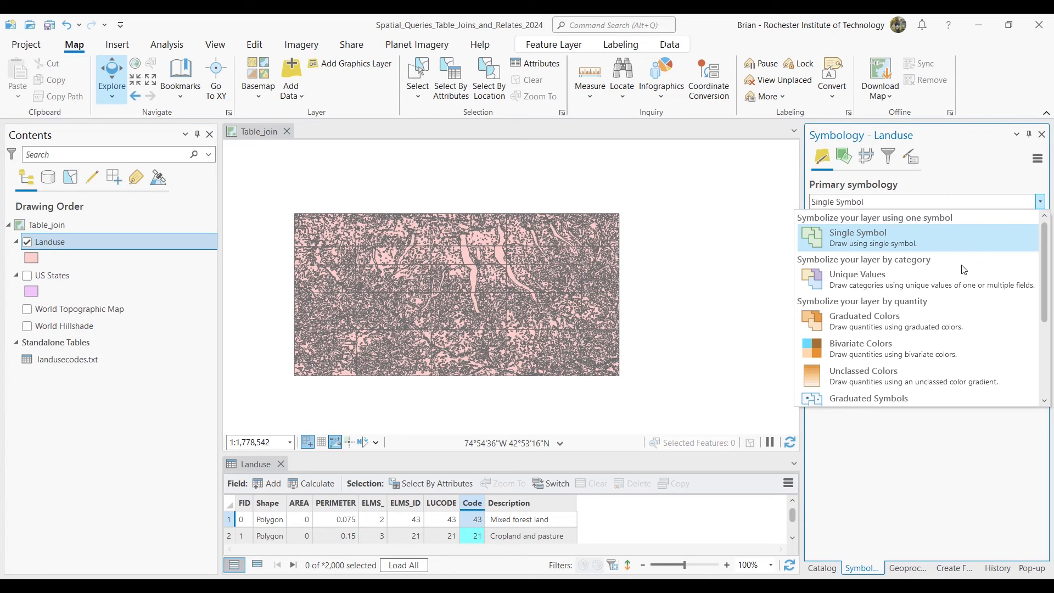
{"action": "left_click", "coordinate": [951, 275]}
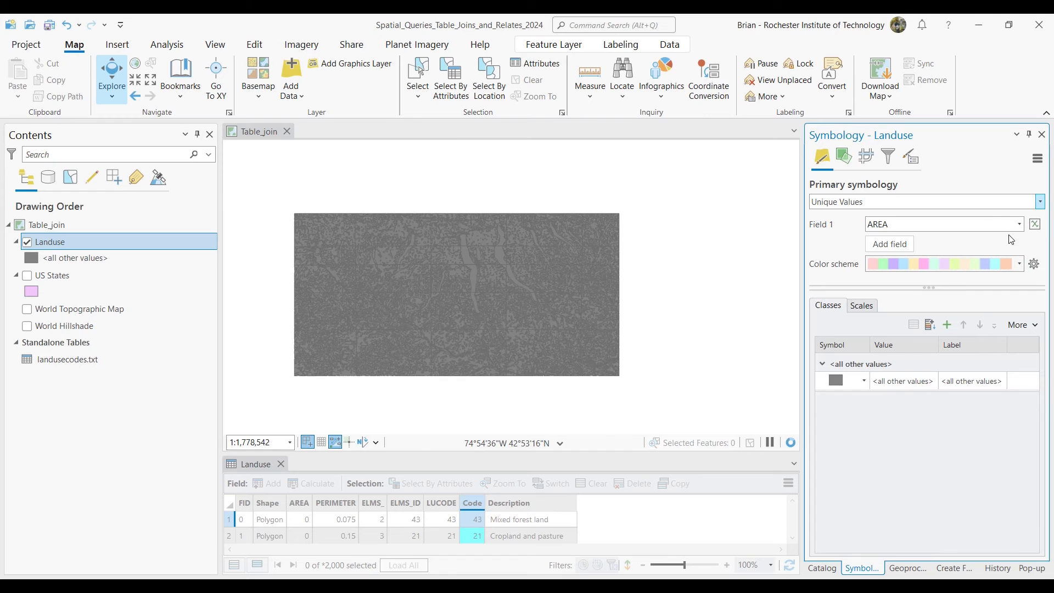
{"action": "left_click", "coordinate": [1020, 224]}
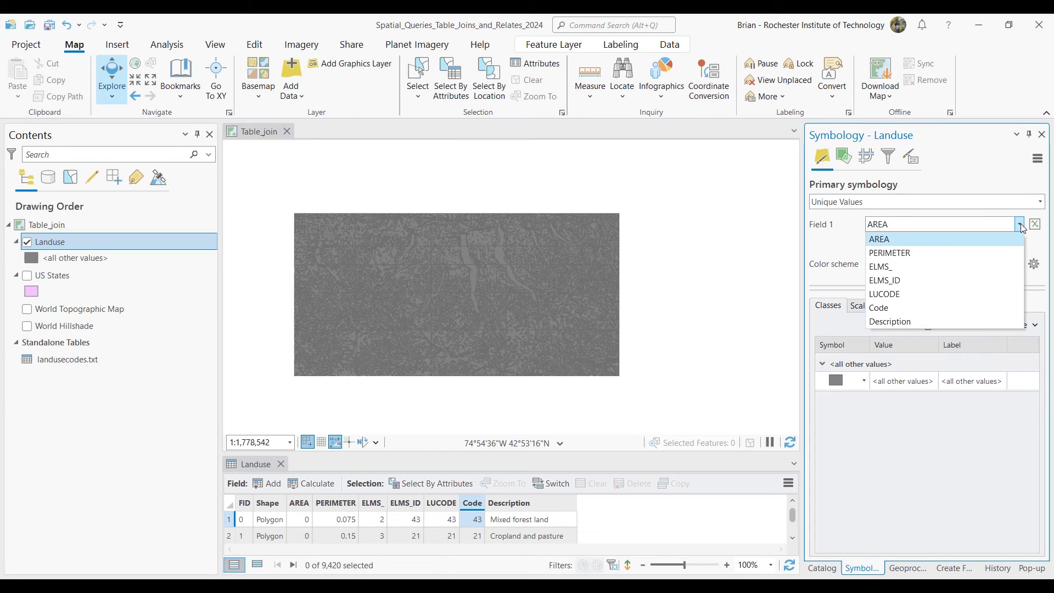
{"action": "left_click", "coordinate": [913, 320]}
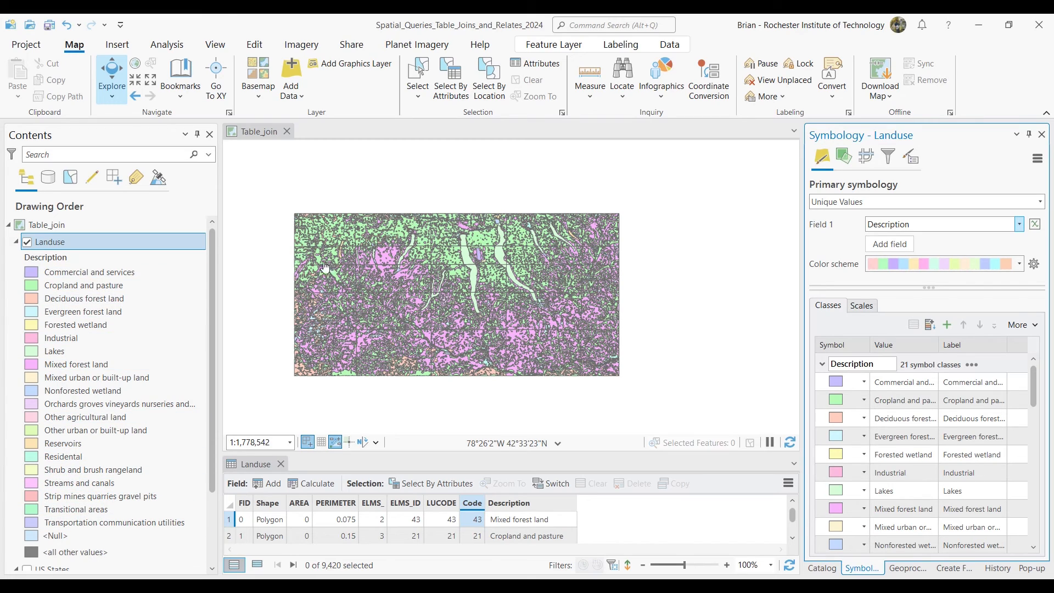
{"action": "scroll", "coordinate": [357, 269], "scroll_direction": "up", "scroll_amount": 3}
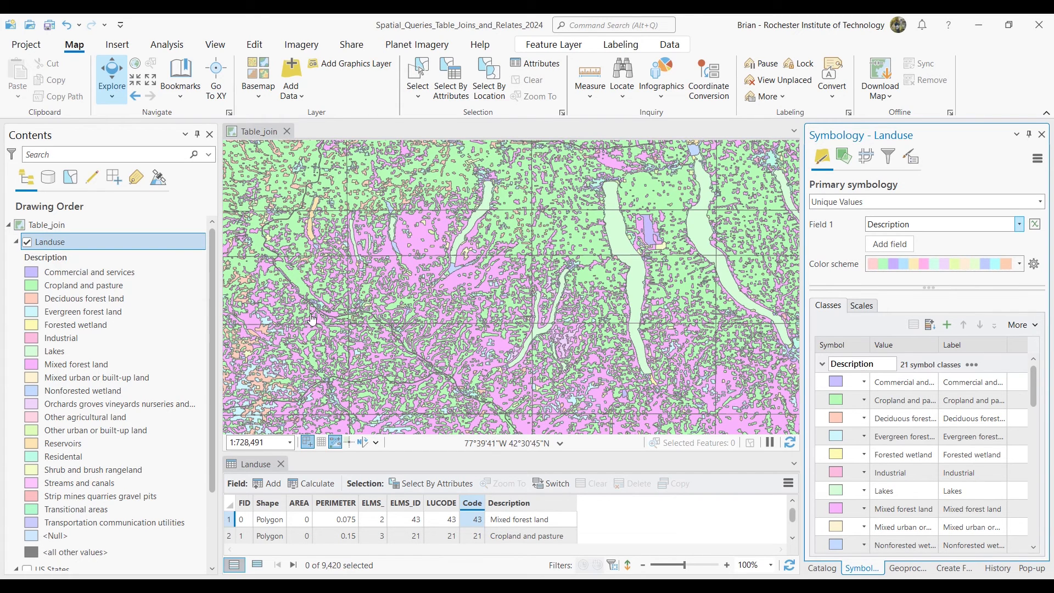
Remove all joins from the Landuse layer and enlarge its attribute table
{"action": "right_click", "coordinate": [122, 242]}
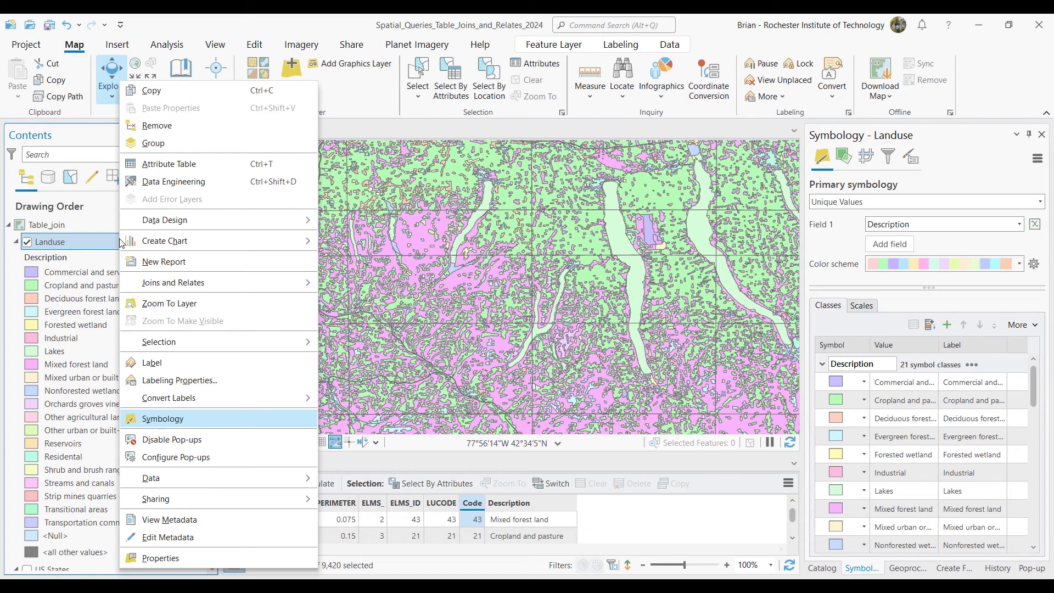
{"action": "mouse_move", "coordinate": [252, 286]}
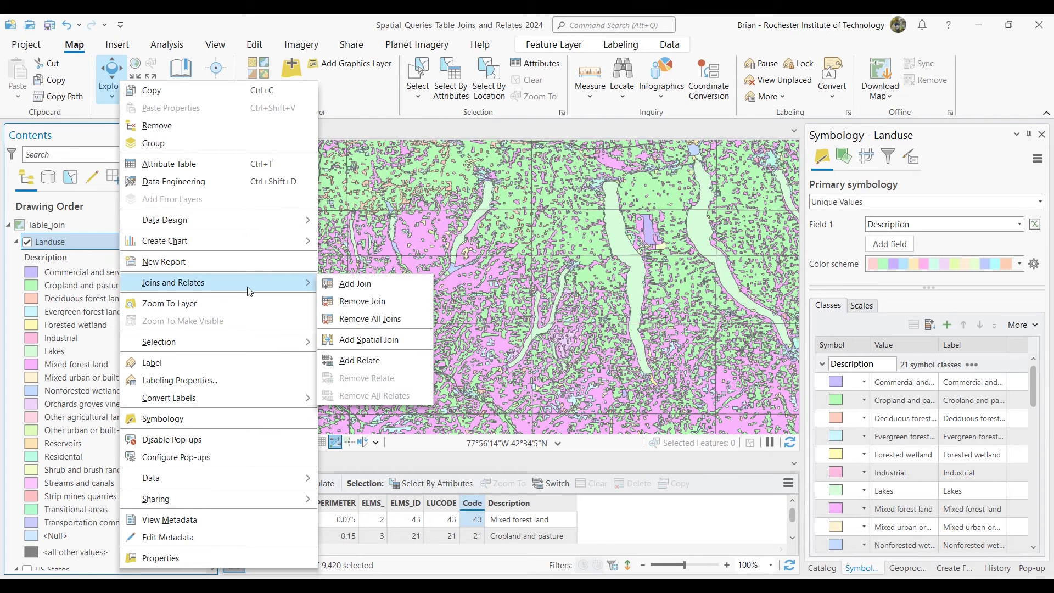
{"action": "left_click", "coordinate": [406, 313]}
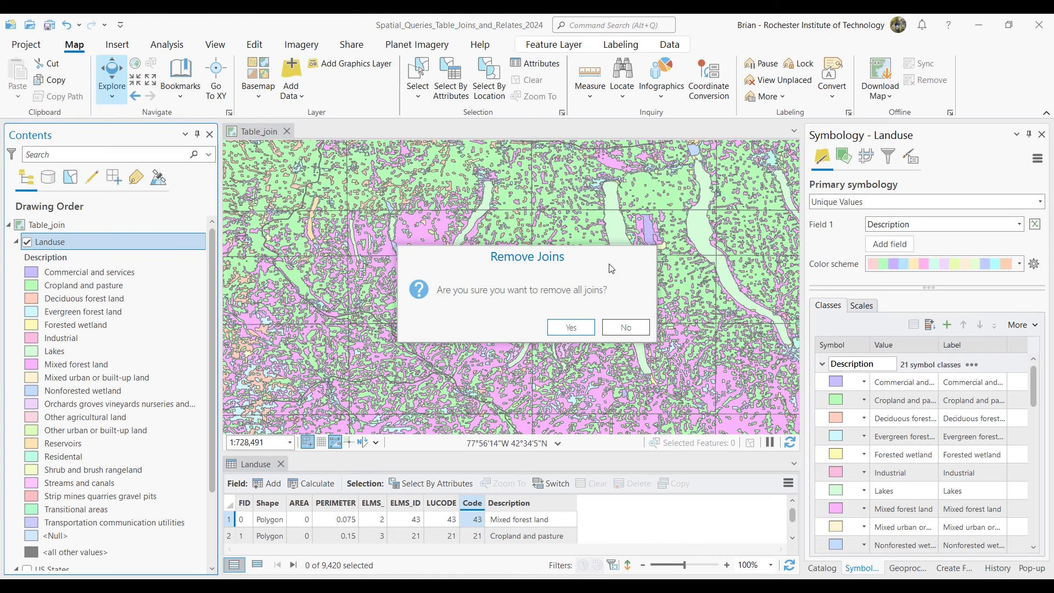
{"action": "left_click", "coordinate": [571, 327]}
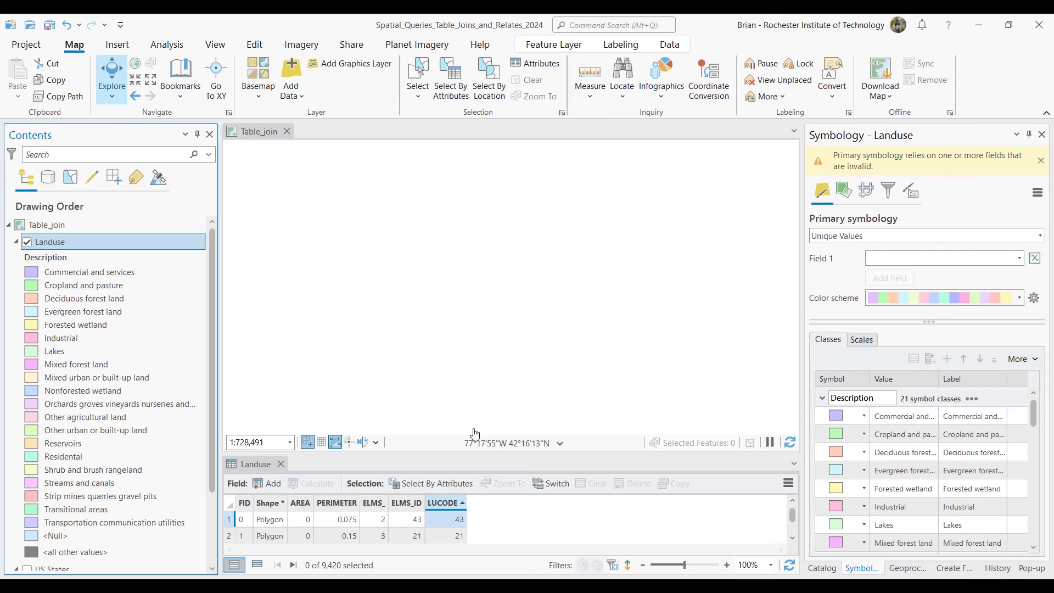
{"action": "left_click_drag", "start_coordinate": [466, 448], "coordinate": [465, 343]}
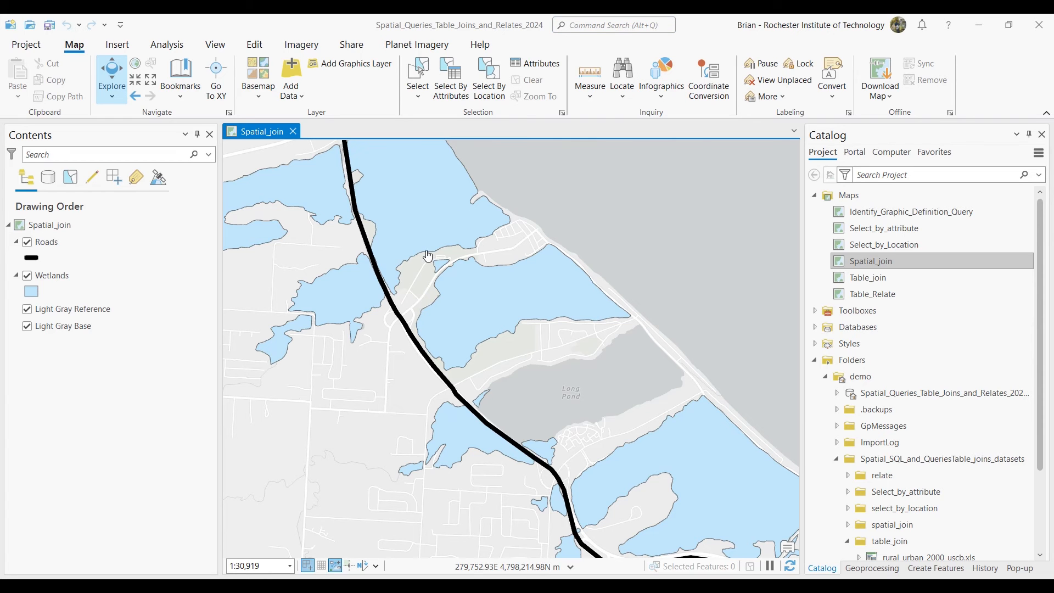
Examine the roads crossing the wetlands in the Spatial_join map and open the Roads attribute table
{"action": "scroll", "coordinate": [374, 251], "scroll_direction": "up", "scroll_amount": 2}
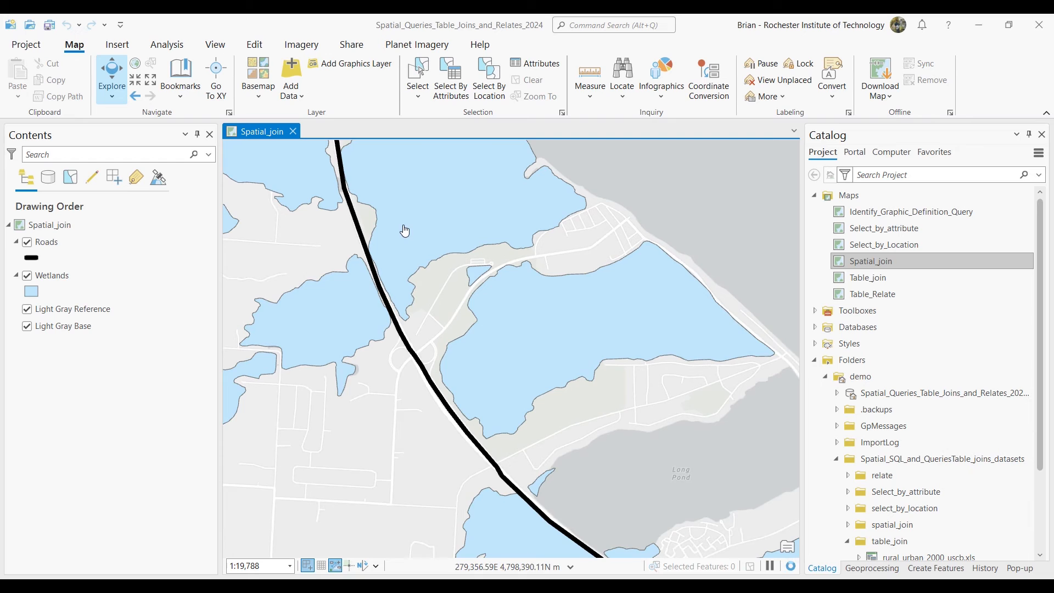
{"action": "left_click_drag", "start_coordinate": [404, 230], "coordinate": [449, 243]}
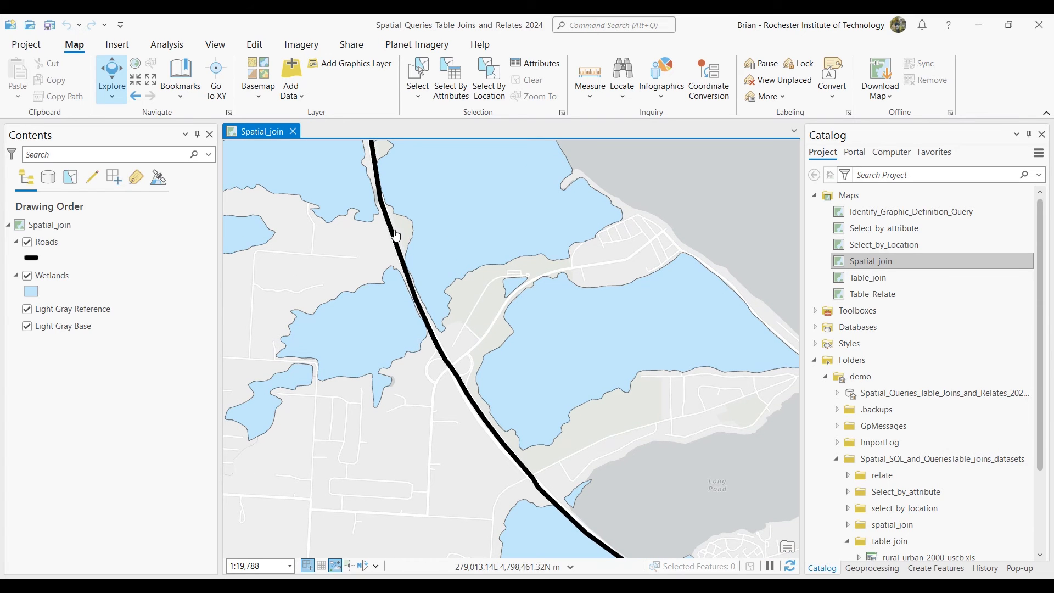
{"action": "left_click", "coordinate": [45, 247]}
{"action": "right_click", "coordinate": [44, 245]}
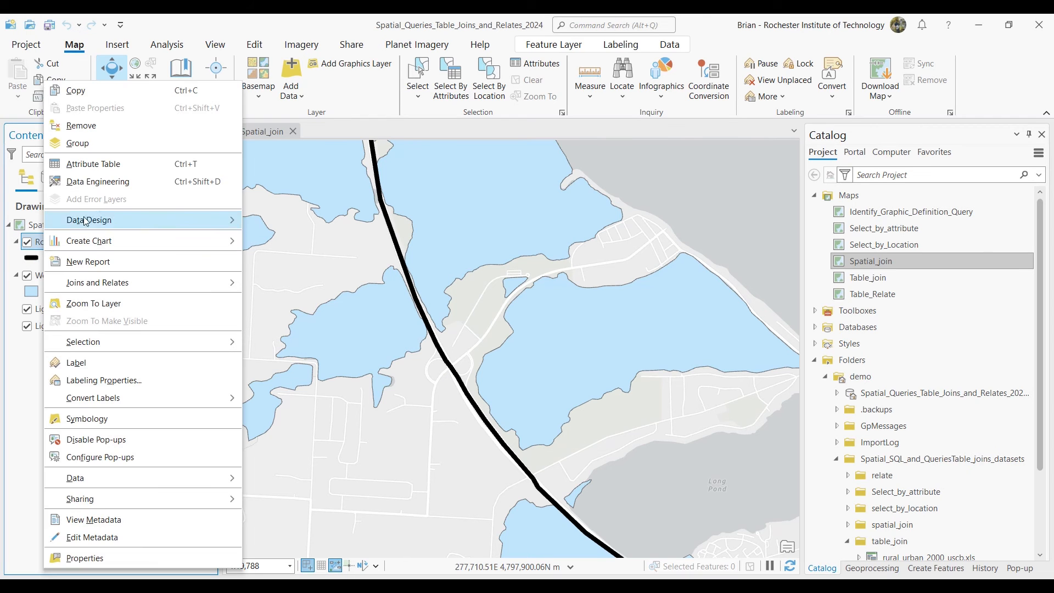
{"action": "left_click", "coordinate": [117, 165]}
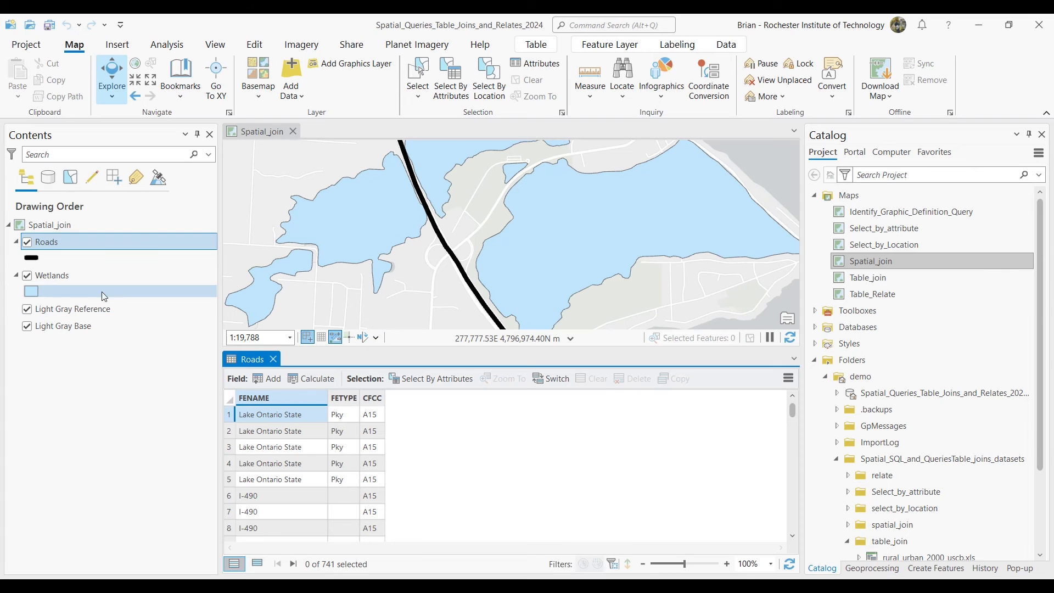
Open the Wetlands attribute table and dock it beside the Roads table to compare their fields
{"action": "left_click", "coordinate": [52, 277]}
{"action": "right_click", "coordinate": [52, 278]}
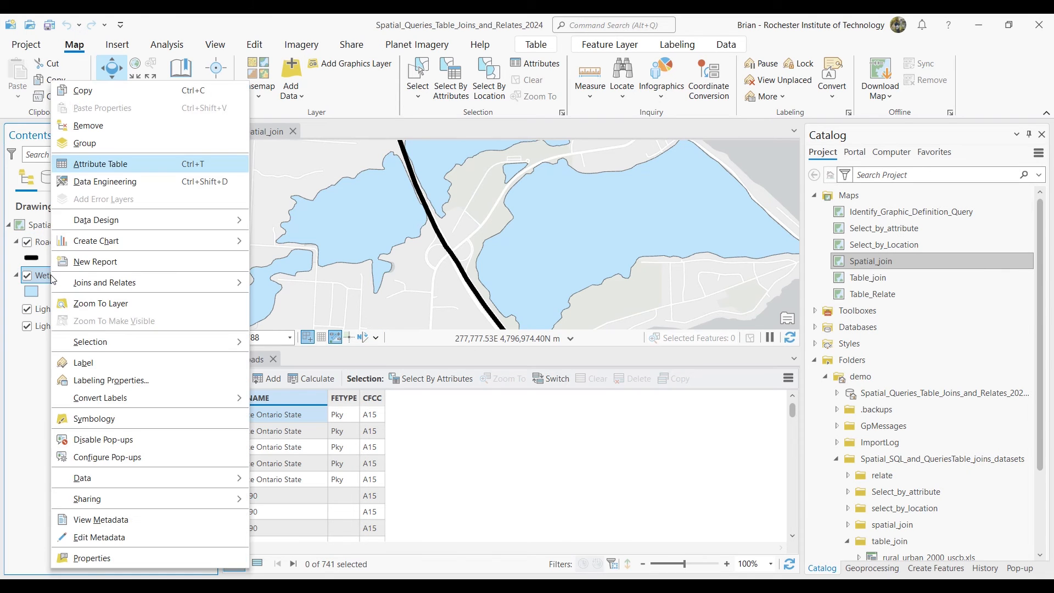
{"action": "left_click", "coordinate": [114, 168]}
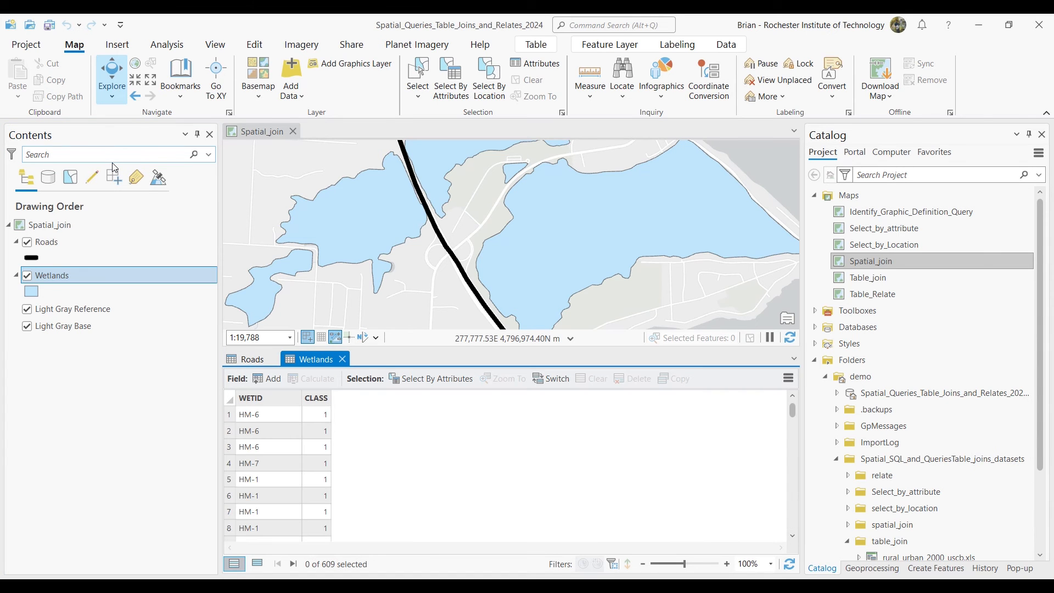
{"action": "left_click_drag", "start_coordinate": [290, 363], "coordinate": [549, 456]}
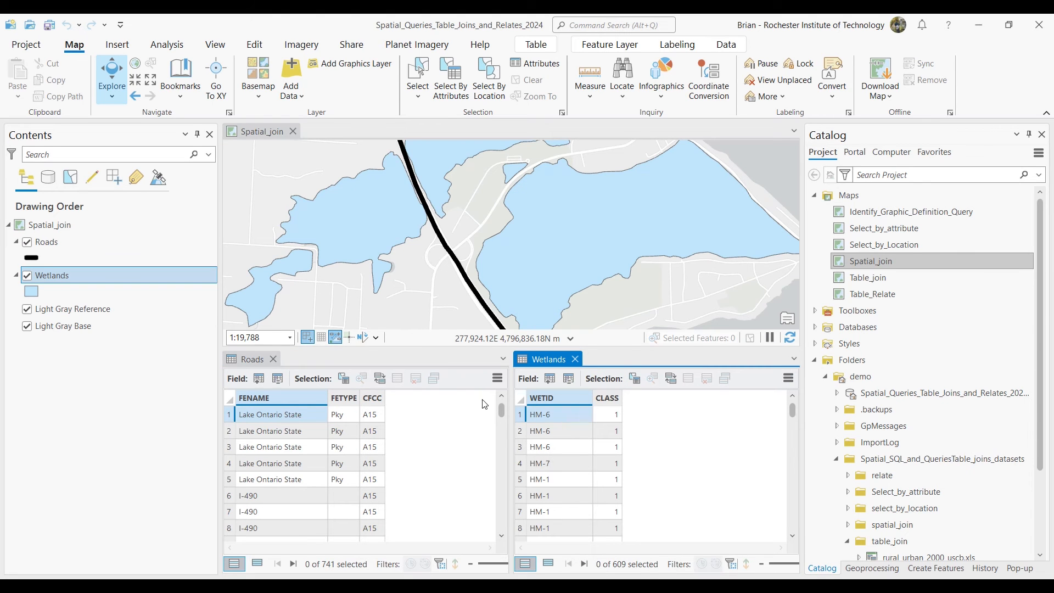
{"action": "left_click_drag", "start_coordinate": [511, 430], "coordinate": [470, 432]}
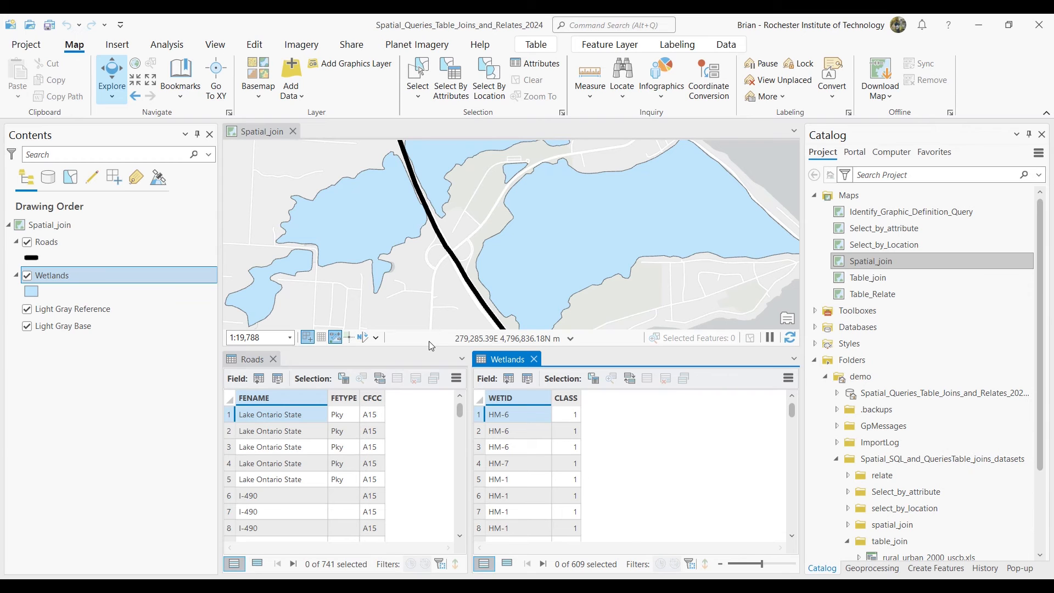
{"action": "left_click_drag", "start_coordinate": [428, 349], "coordinate": [441, 409]}
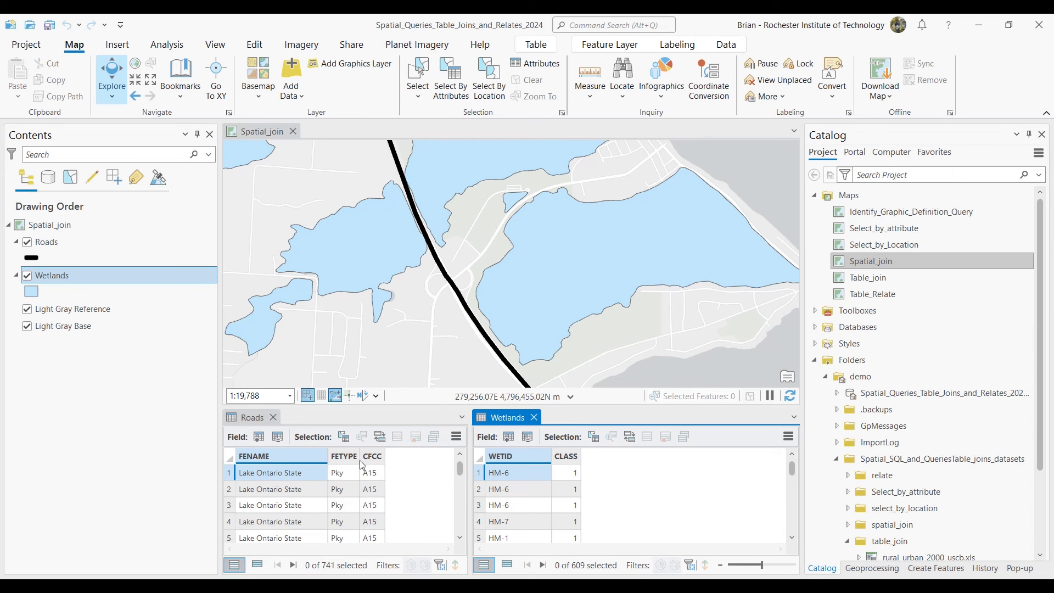
Set up a spatial join with Roads as target, Wetlands as join features and the Within a distance match option
{"action": "scroll", "coordinate": [448, 214], "scroll_direction": "down", "scroll_amount": 2}
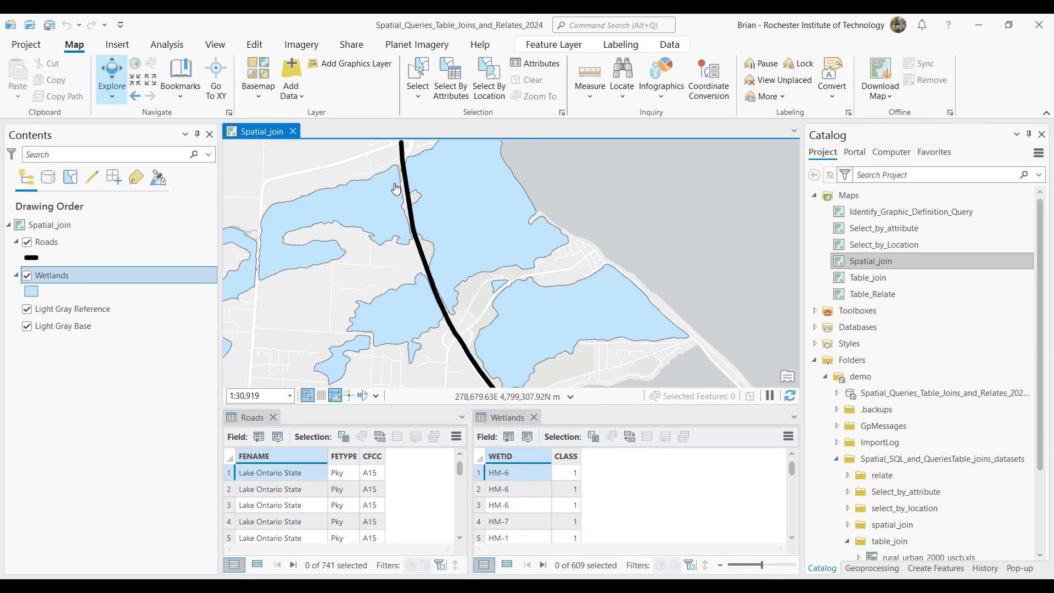
{"action": "left_click_drag", "start_coordinate": [494, 329], "coordinate": [475, 303]}
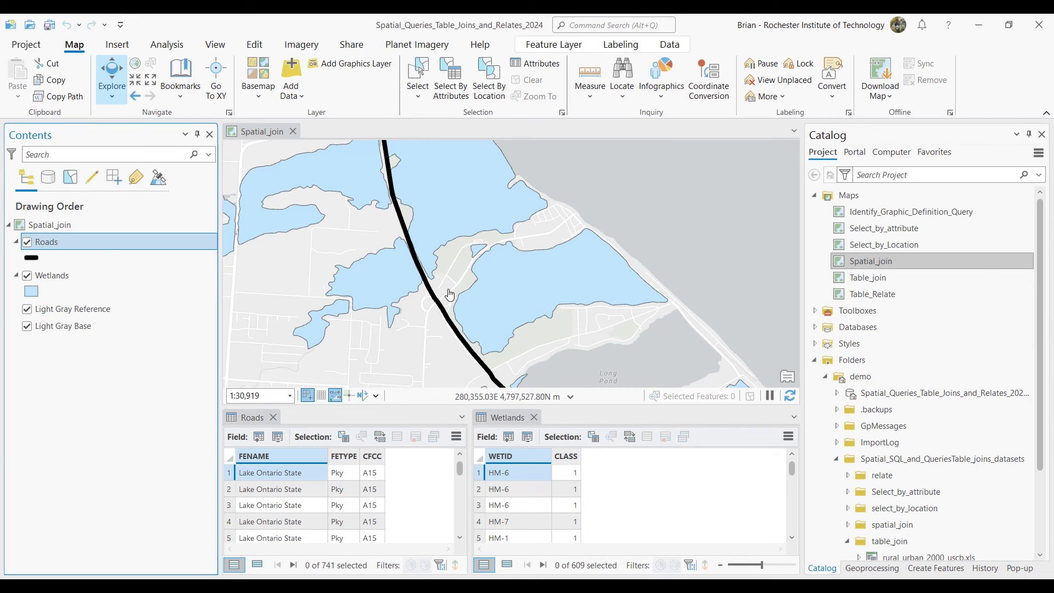
{"action": "right_click", "coordinate": [66, 245]}
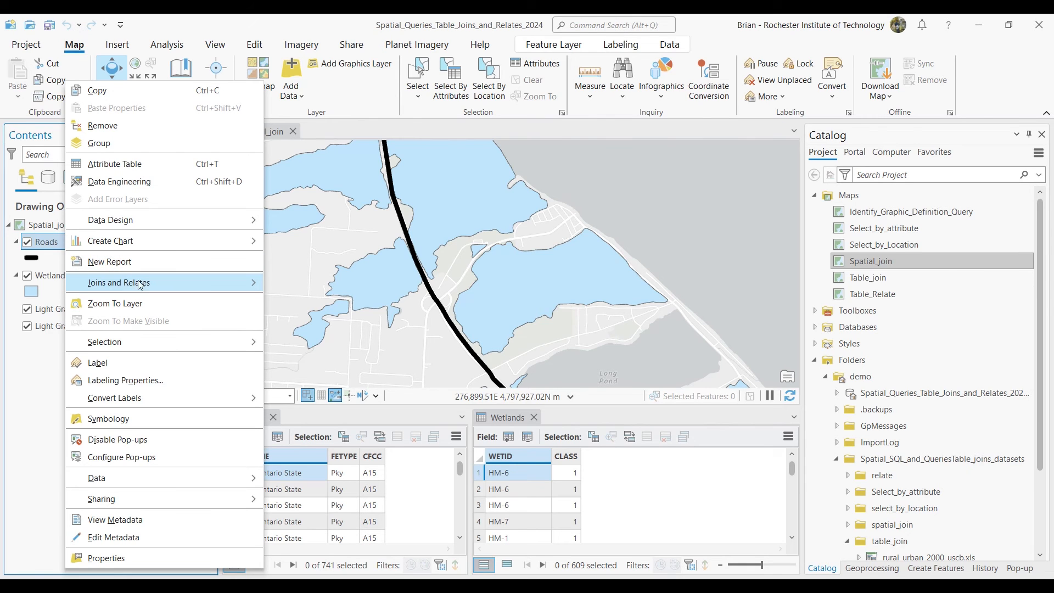
{"action": "mouse_move", "coordinate": [142, 281]}
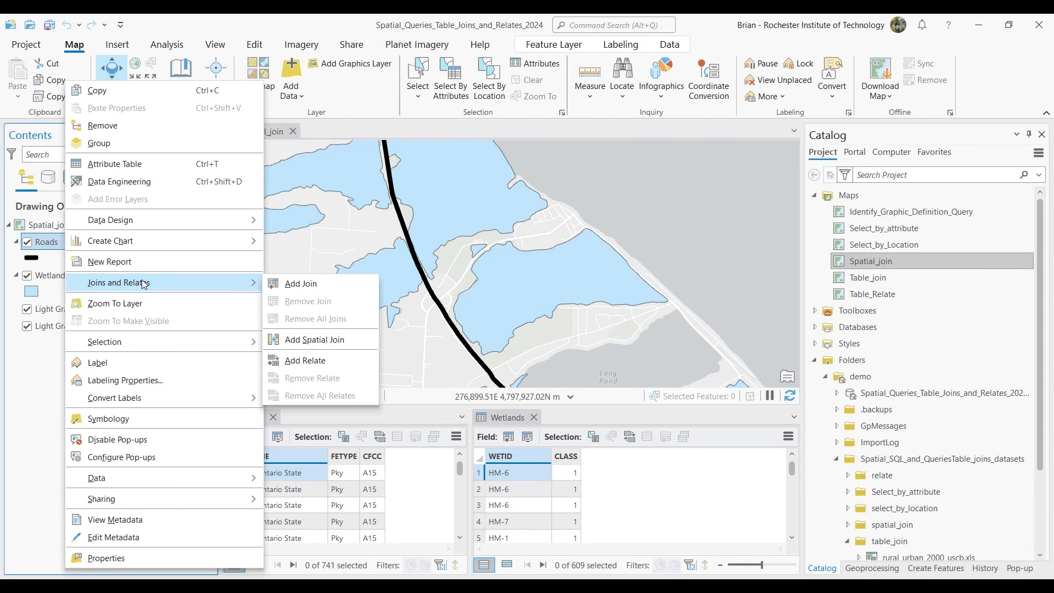
{"action": "left_click", "coordinate": [327, 341]}
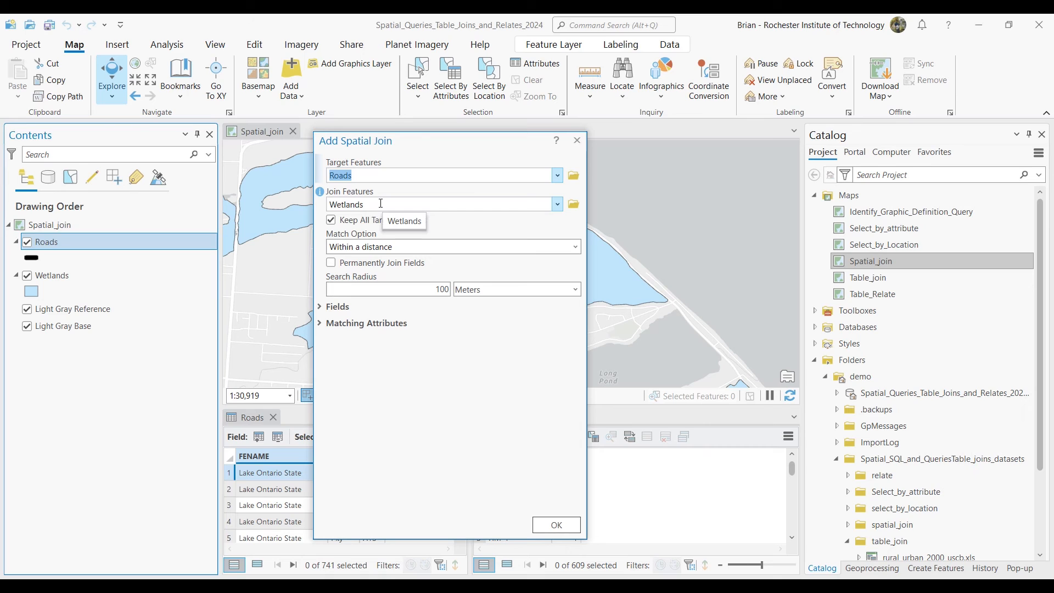
{"action": "left_click", "coordinate": [576, 247]}
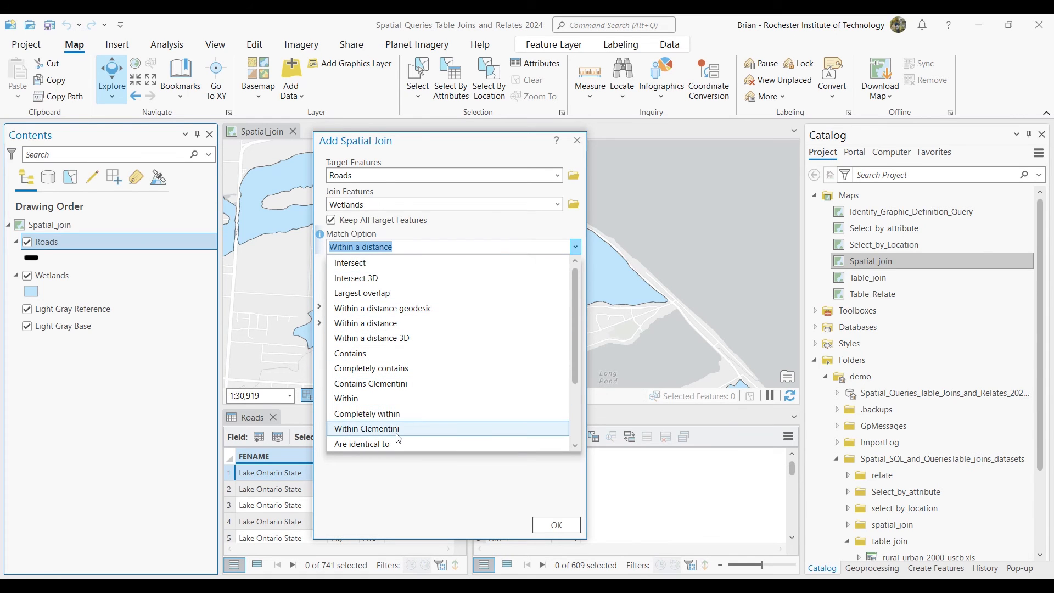
{"action": "left_click", "coordinate": [387, 323]}
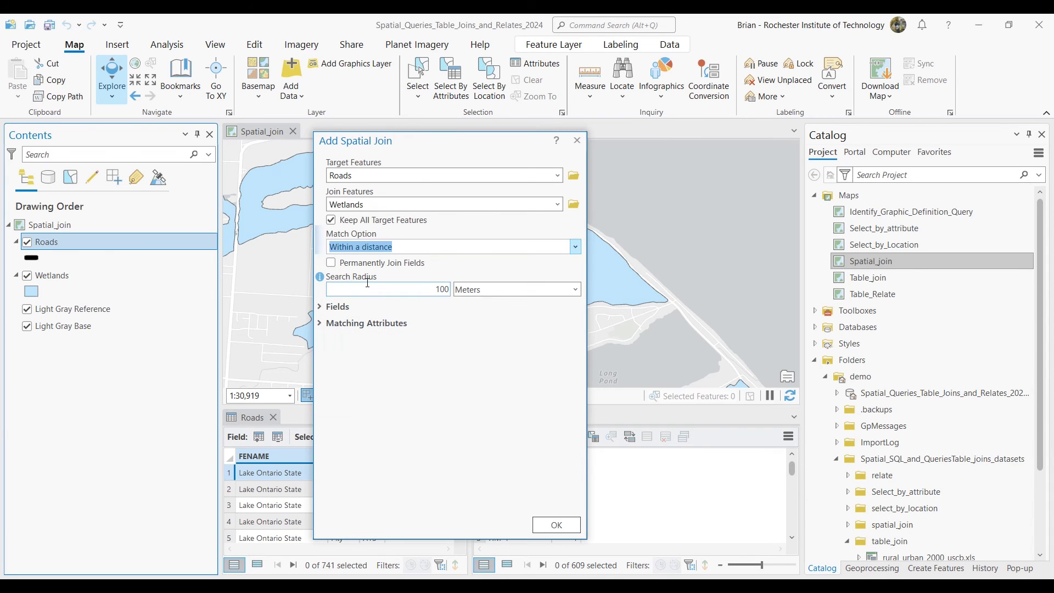
Set the spatial join's search radius to 200 meters and run the join
{"action": "left_click", "coordinate": [427, 290]}
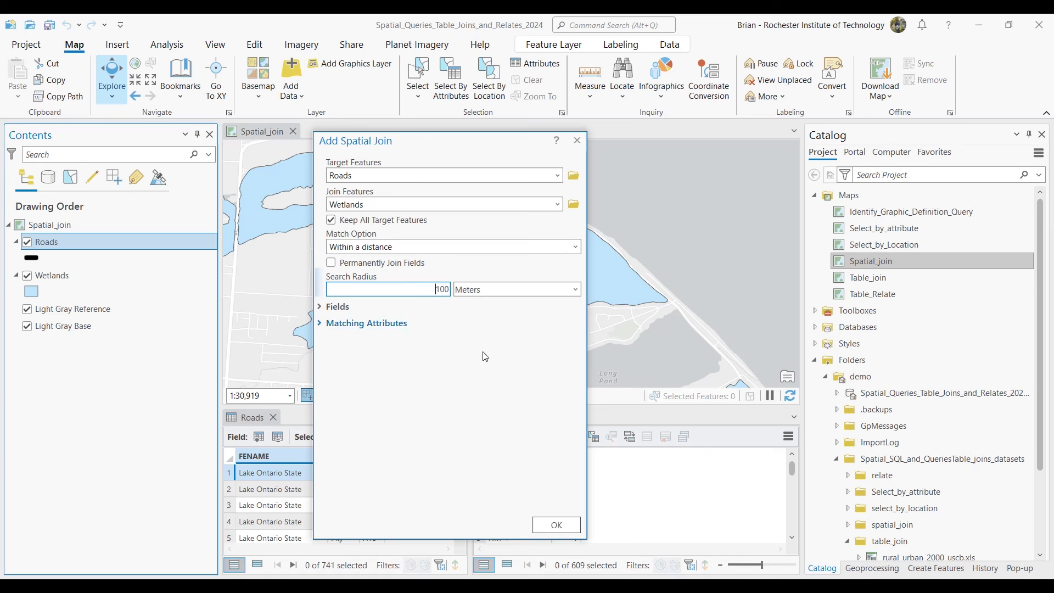
{"action": "key", "text": "ctrl+a"}
{"action": "type", "text": "200"}
{"action": "left_click_drag", "start_coordinate": [462, 144], "coordinate": [792, 134]}
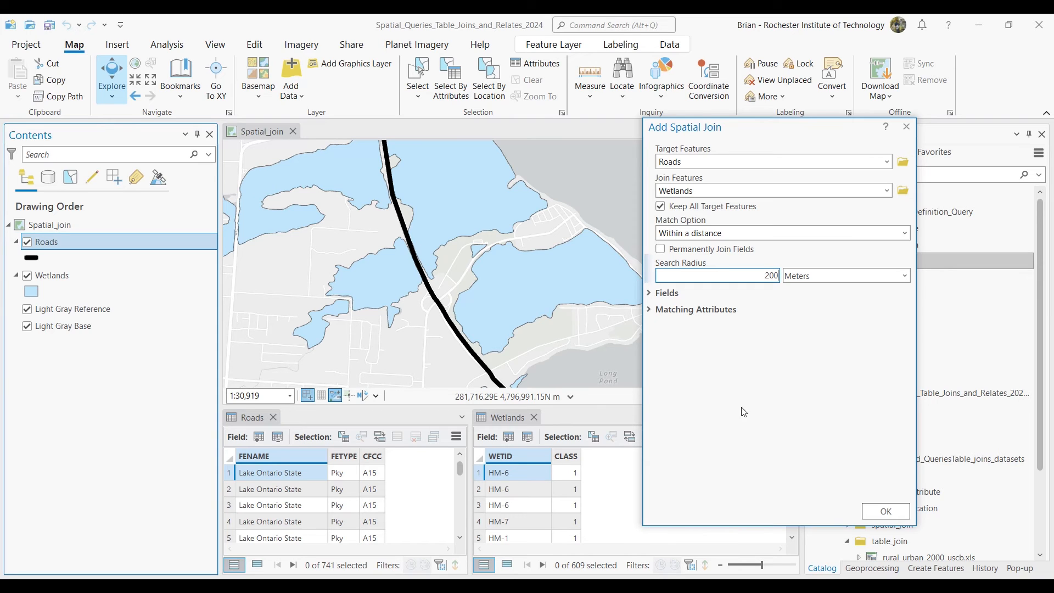
{"action": "left_click", "coordinate": [884, 513]}
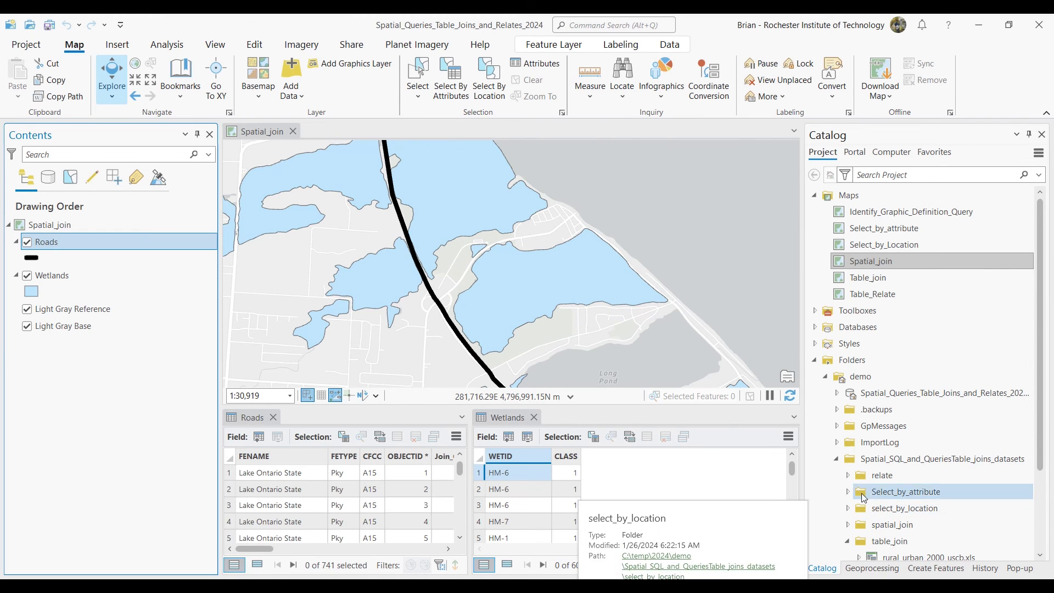
Close the Wetlands table, enlarge the Roads table and examine its Join_Count, TARGET_FID and AREA columns
{"action": "left_click", "coordinate": [536, 417]}
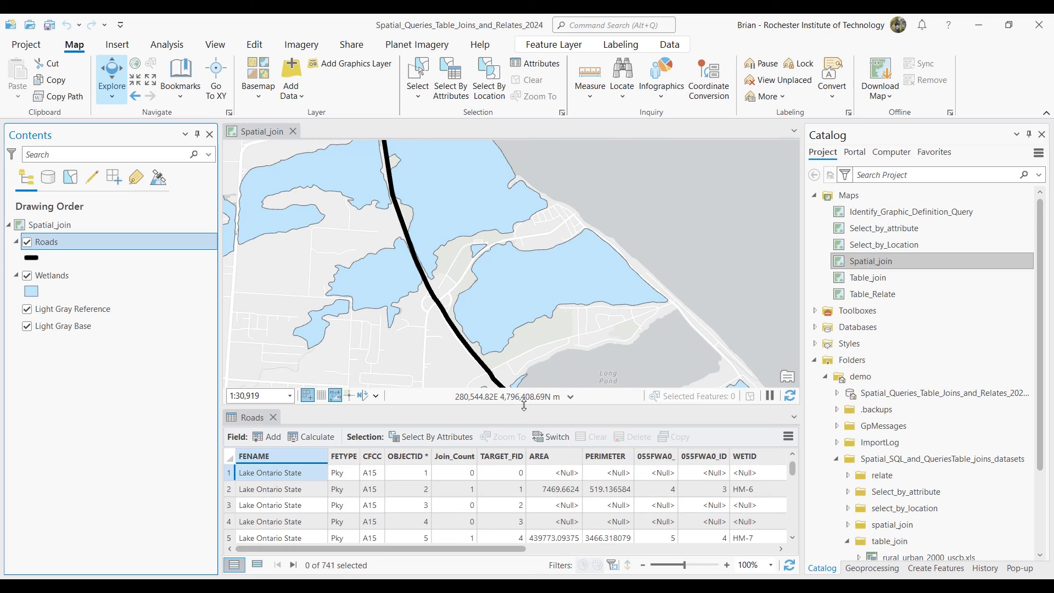
{"action": "left_click_drag", "start_coordinate": [525, 408], "coordinate": [527, 282]}
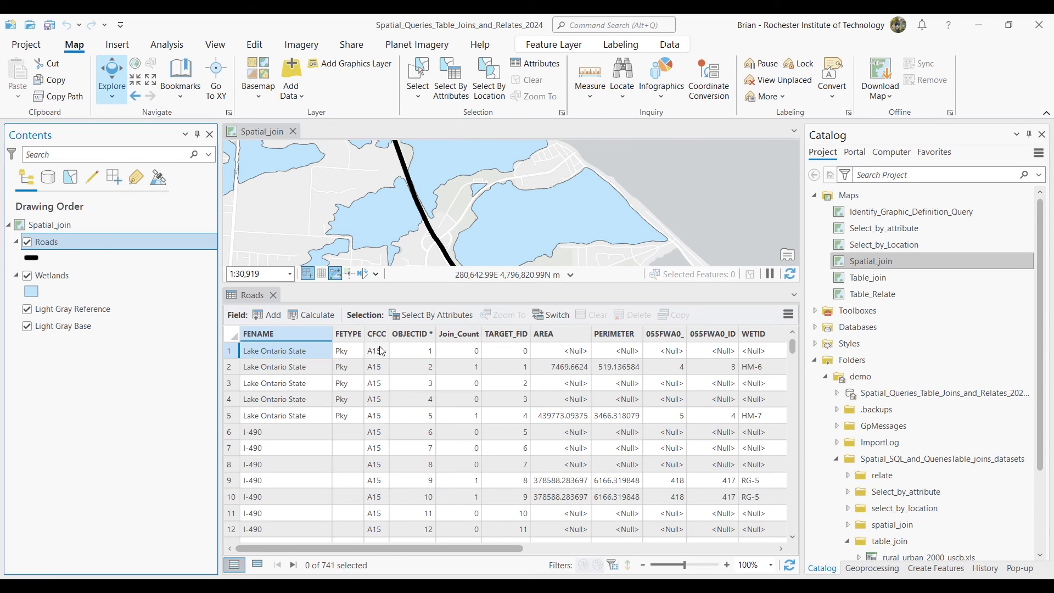
{"action": "left_click", "coordinate": [412, 333]}
{"action": "left_click", "coordinate": [467, 332]}
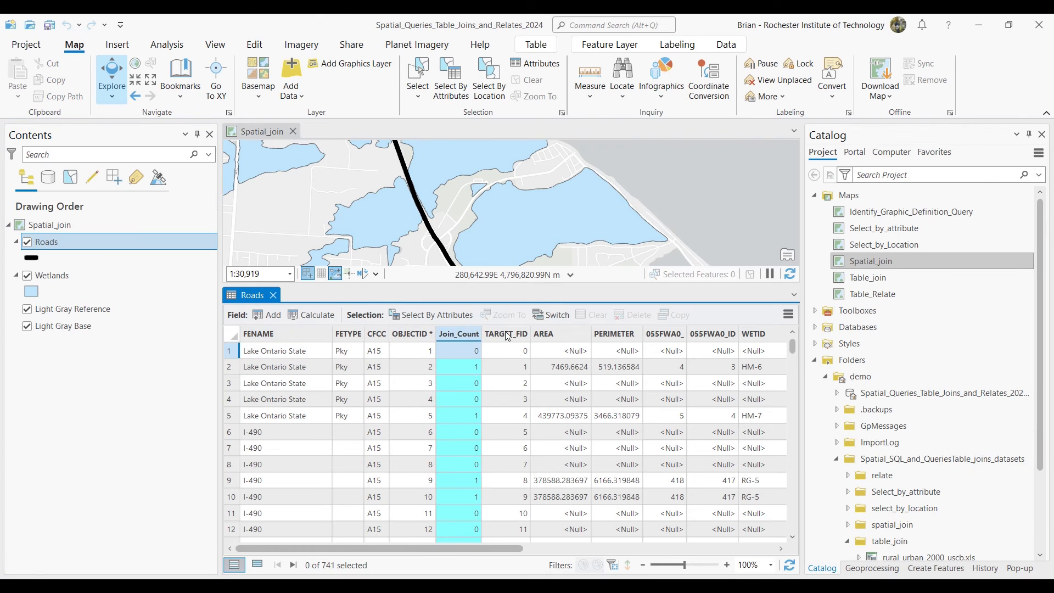
{"action": "left_click", "coordinate": [505, 332]}
{"action": "left_click", "coordinate": [568, 333]}
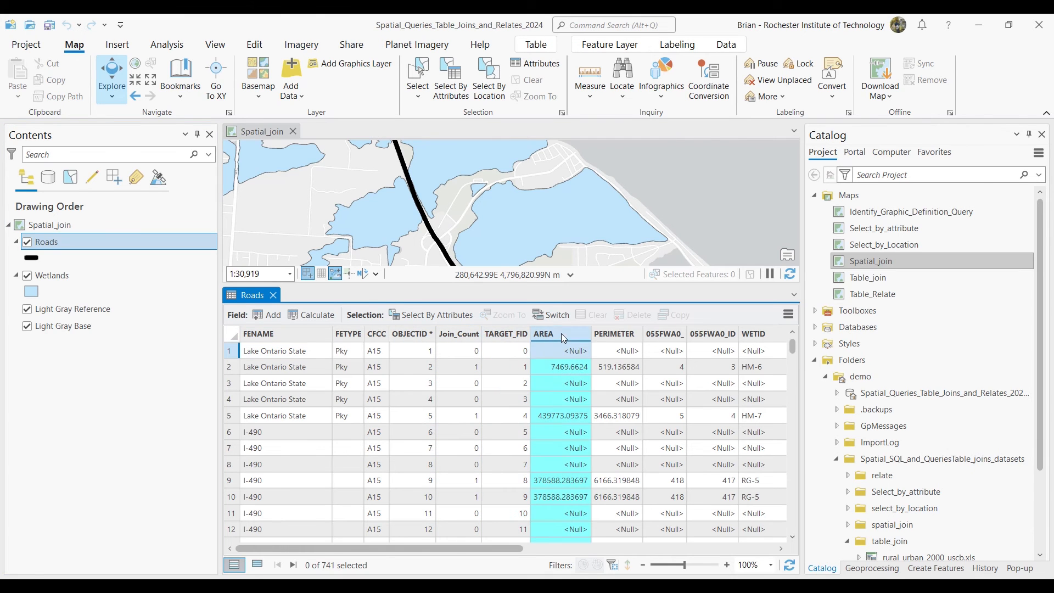
Examine the PERIMETER and 055FWA0_ columns and the remaining joined wetland fields in the Roads table
{"action": "left_click", "coordinate": [615, 333]}
{"action": "left_click", "coordinate": [667, 335]}
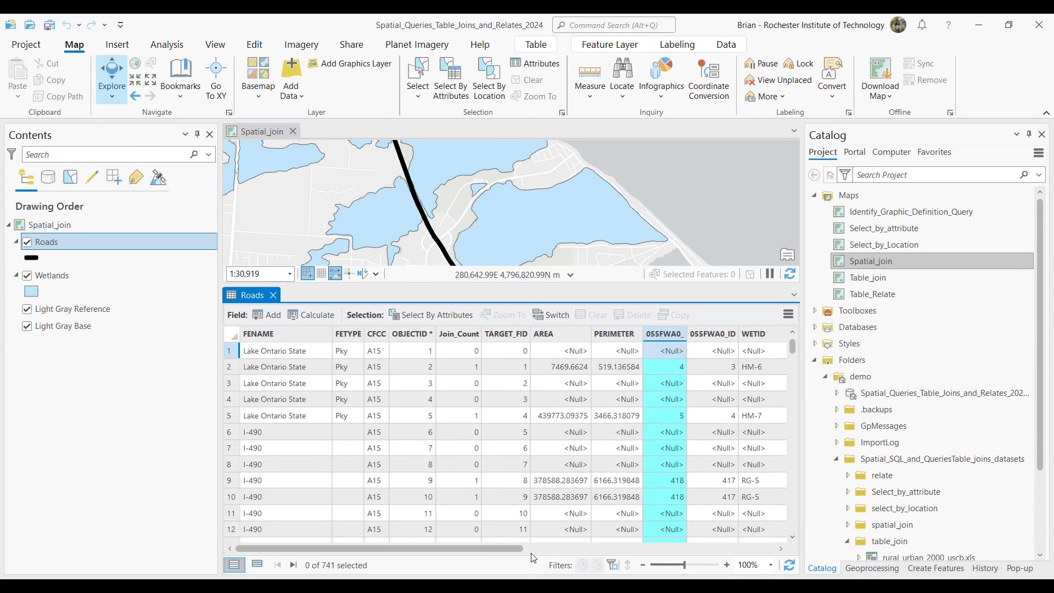
{"action": "left_click_drag", "start_coordinate": [503, 545], "coordinate": [618, 546]}
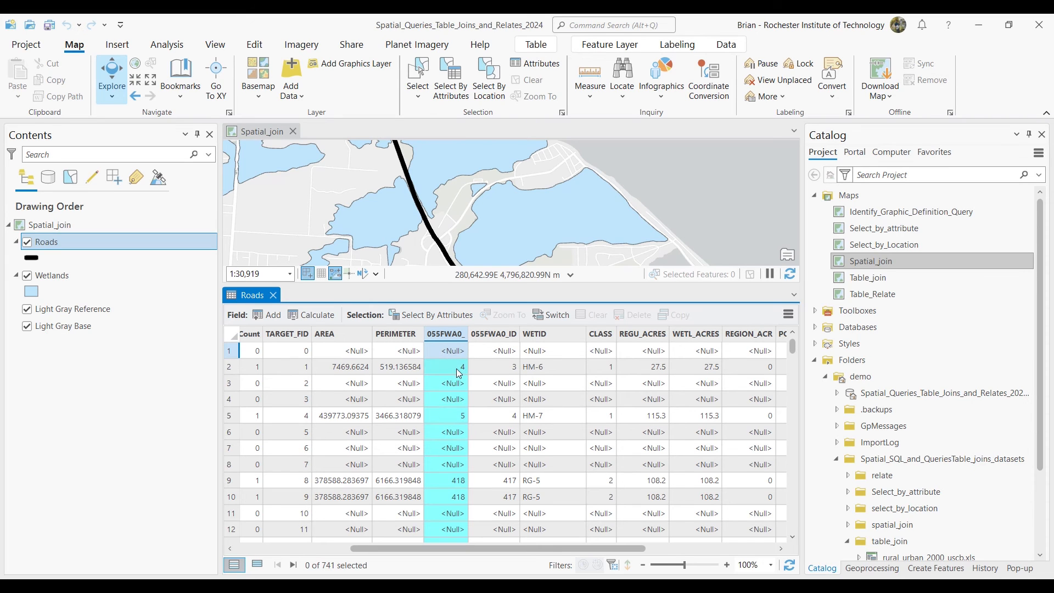
Select the second Roads record, zoom the map to it and inspect the wetland beside that road segment
{"action": "left_click", "coordinate": [228, 366]}
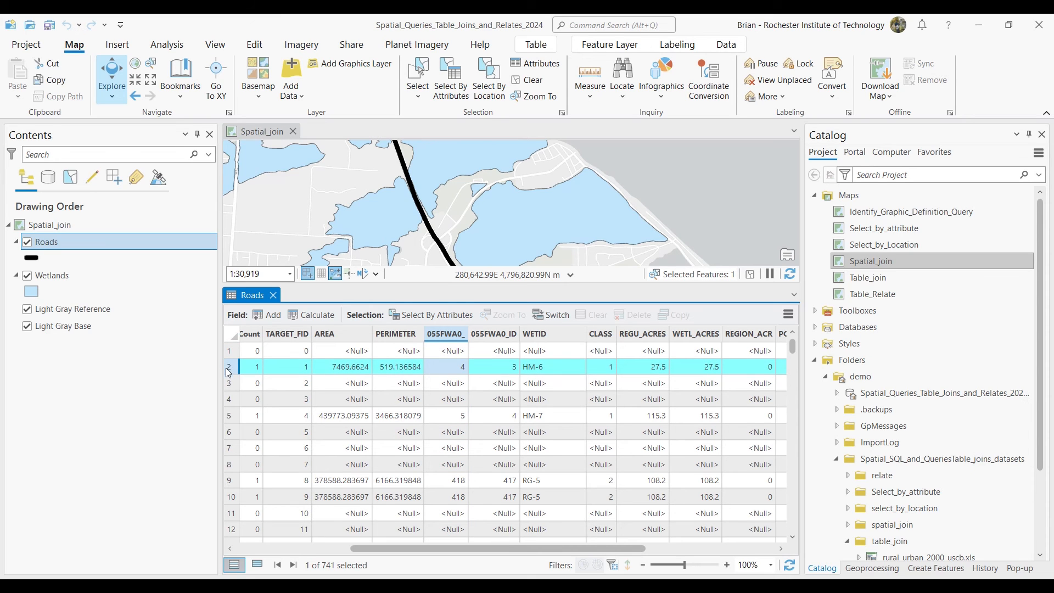
{"action": "right_click", "coordinate": [231, 368]}
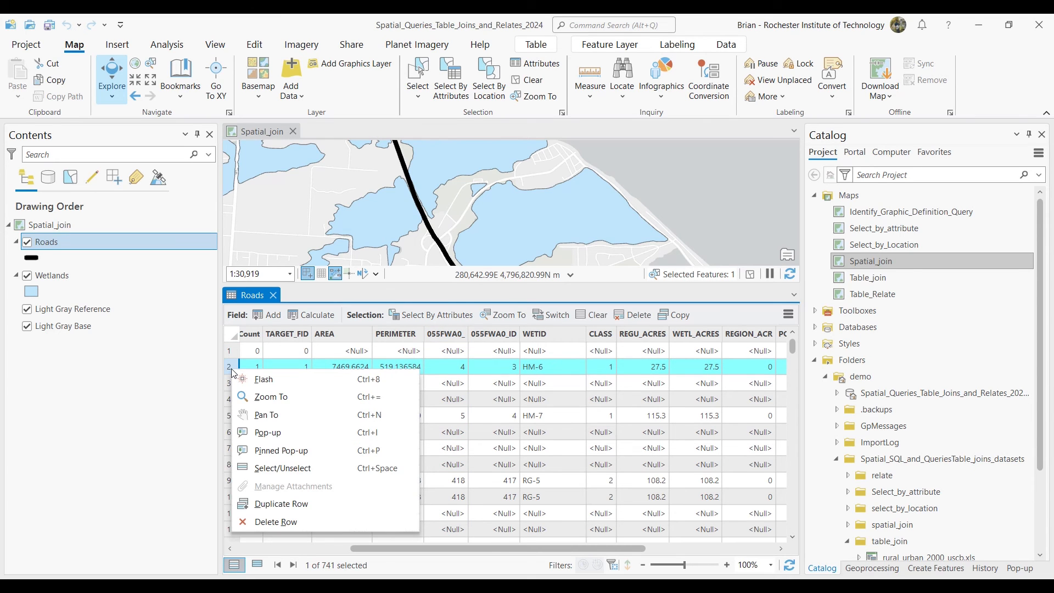
{"action": "left_click", "coordinate": [273, 394]}
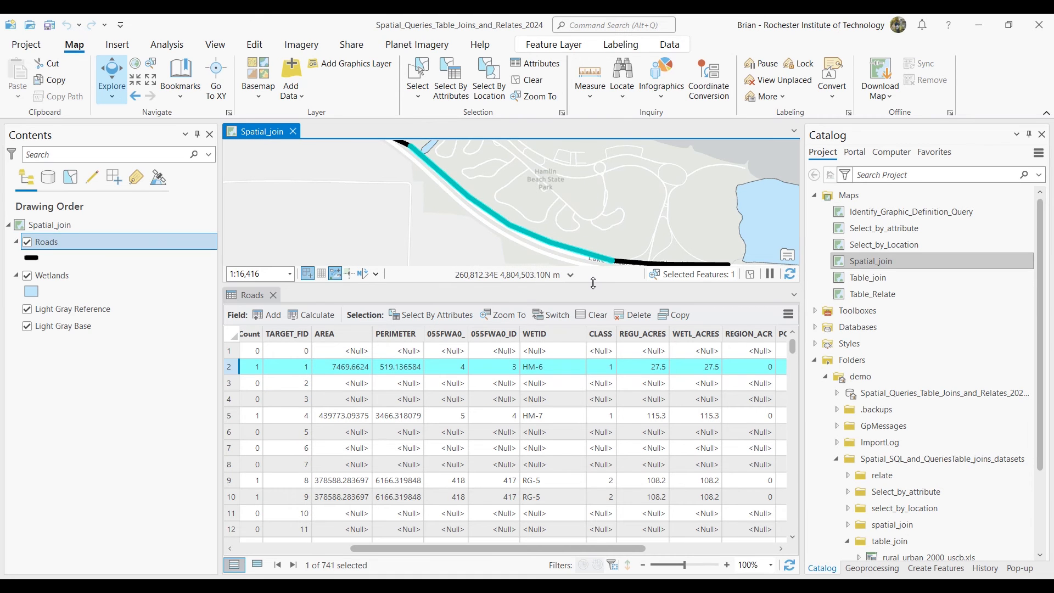
{"action": "left_click_drag", "start_coordinate": [593, 282], "coordinate": [592, 403]}
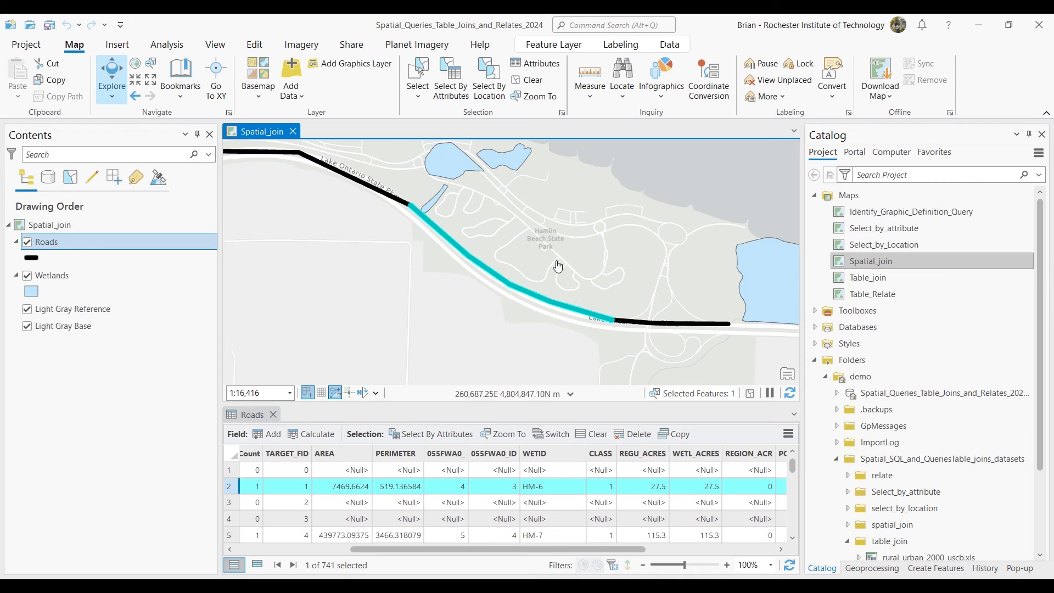
{"action": "scroll", "coordinate": [435, 228], "scroll_direction": "up", "scroll_amount": 3}
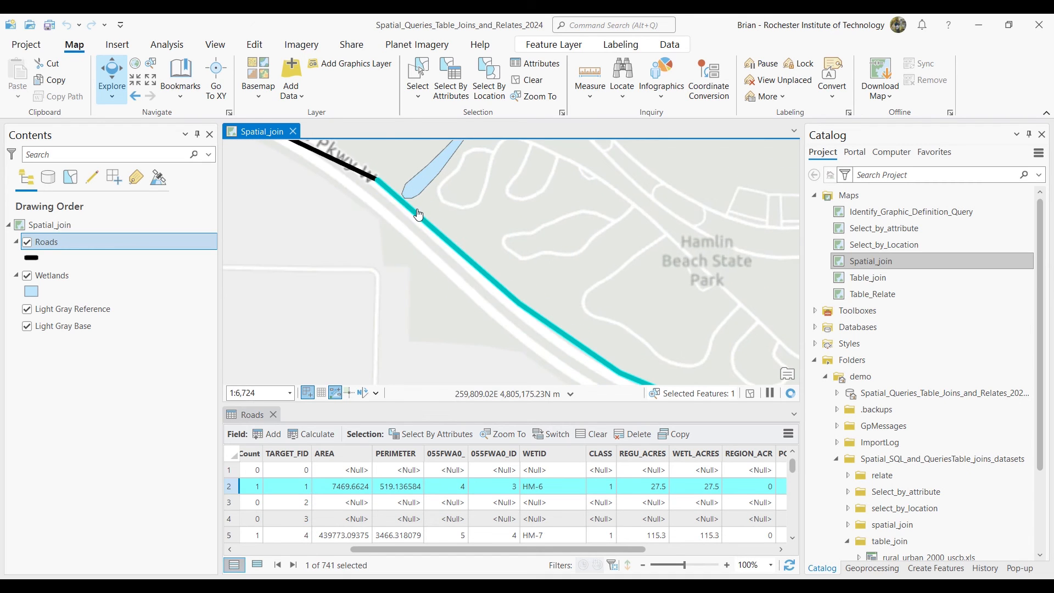
{"action": "scroll", "coordinate": [417, 210], "scroll_direction": "up", "scroll_amount": 2}
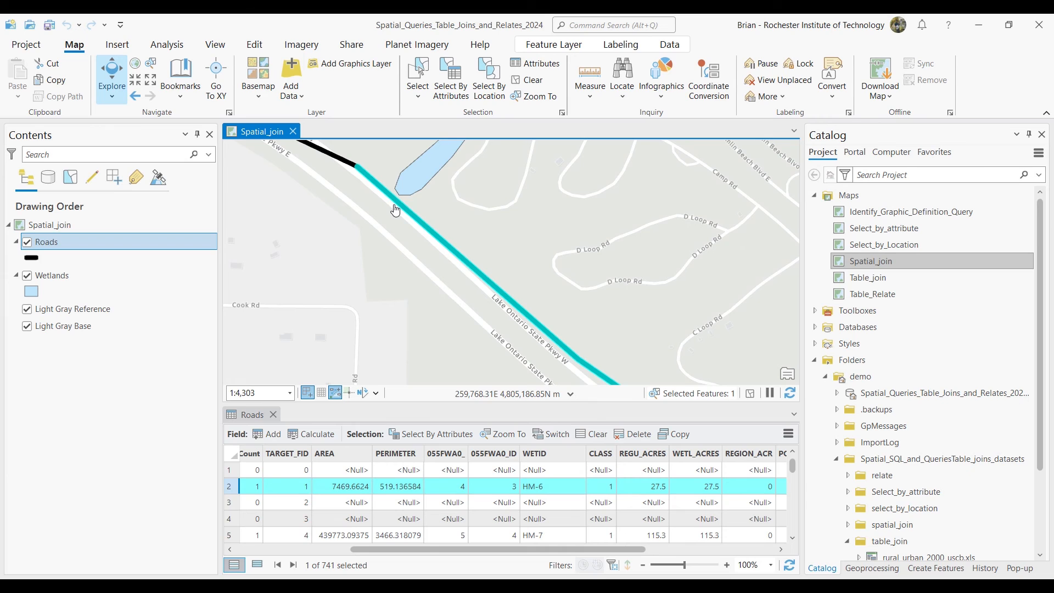
{"action": "left_click", "coordinate": [417, 179]}
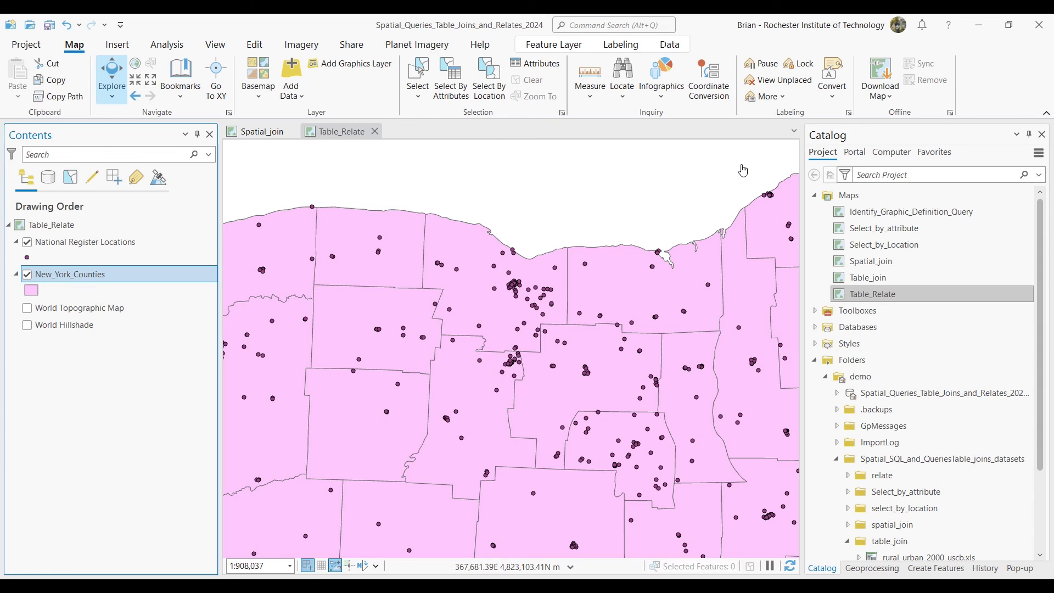
Open the New_York_Counties and National Register Locations attribute tables and dock them side by side
{"action": "left_click", "coordinate": [144, 242], "text": "ctrl"}
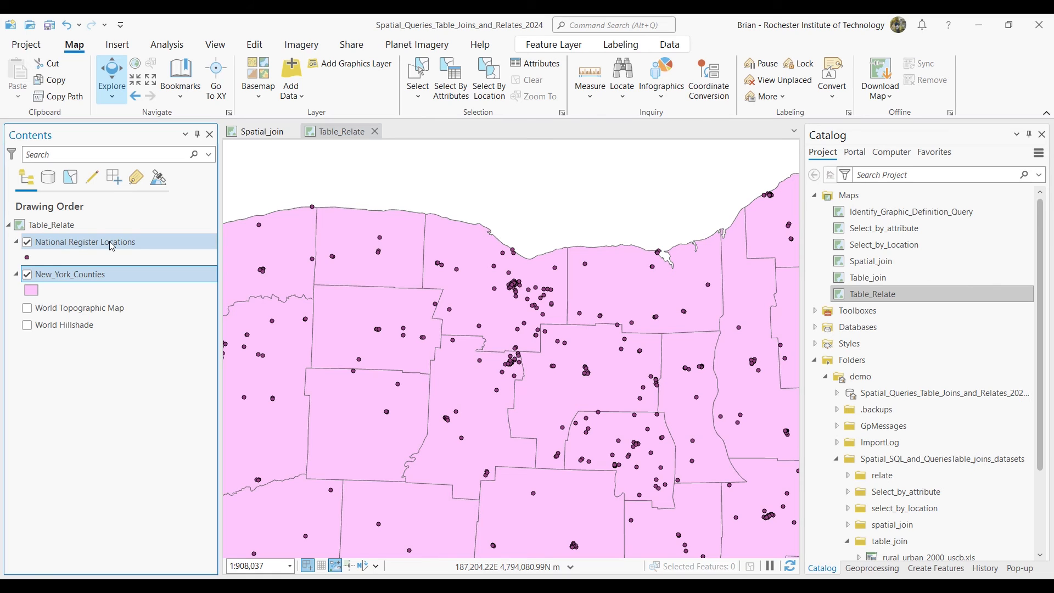
{"action": "right_click", "coordinate": [90, 278]}
{"action": "left_click", "coordinate": [159, 164]}
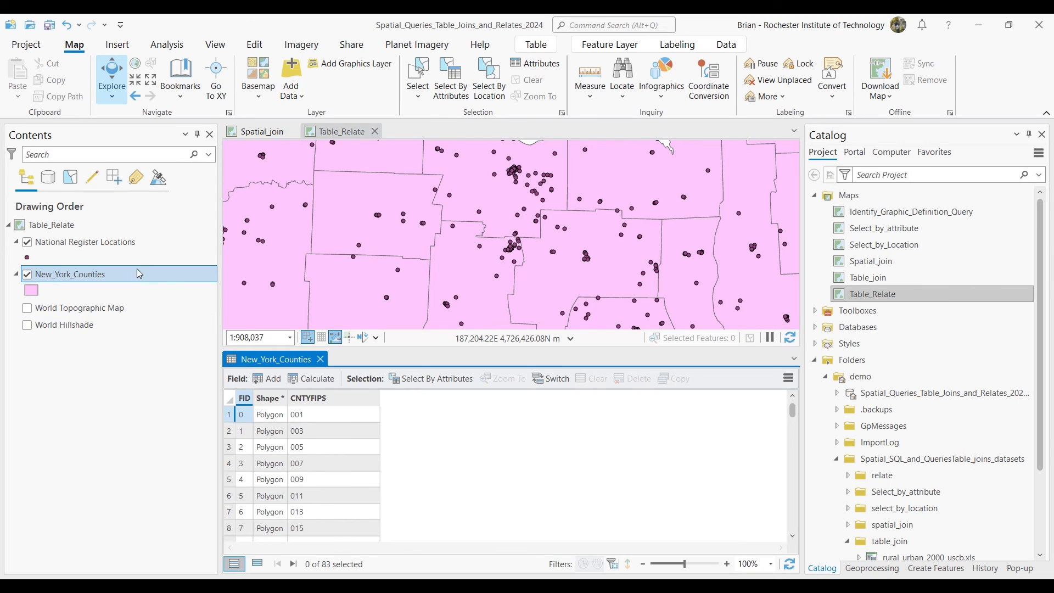
{"action": "left_click", "coordinate": [102, 247]}
{"action": "right_click", "coordinate": [102, 247]}
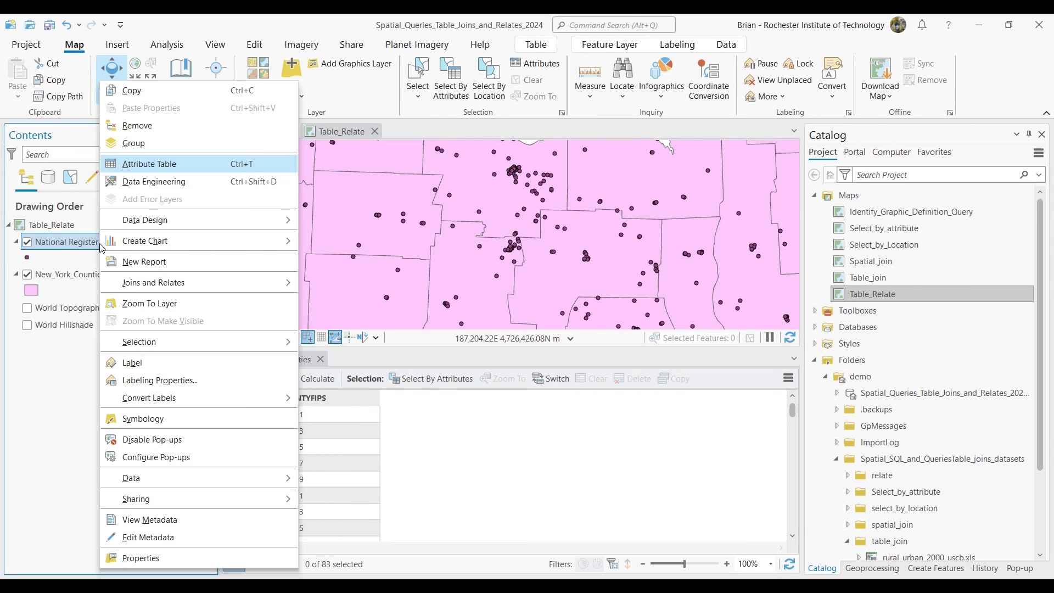
{"action": "left_click", "coordinate": [151, 172]}
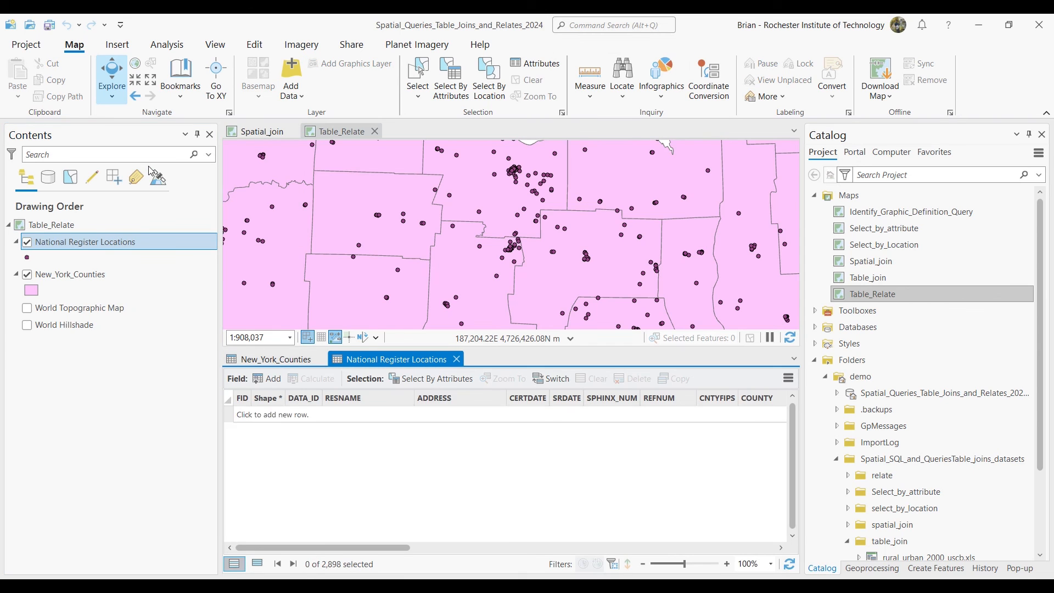
{"action": "left_click_drag", "start_coordinate": [357, 362], "coordinate": [485, 461]}
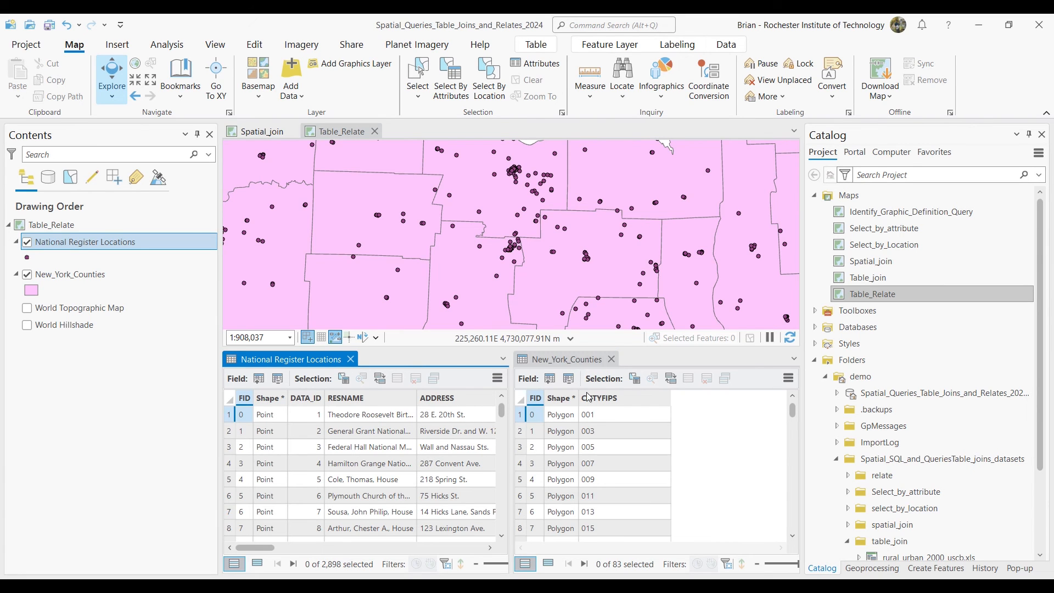
{"action": "left_click_drag", "start_coordinate": [580, 363], "coordinate": [483, 464]}
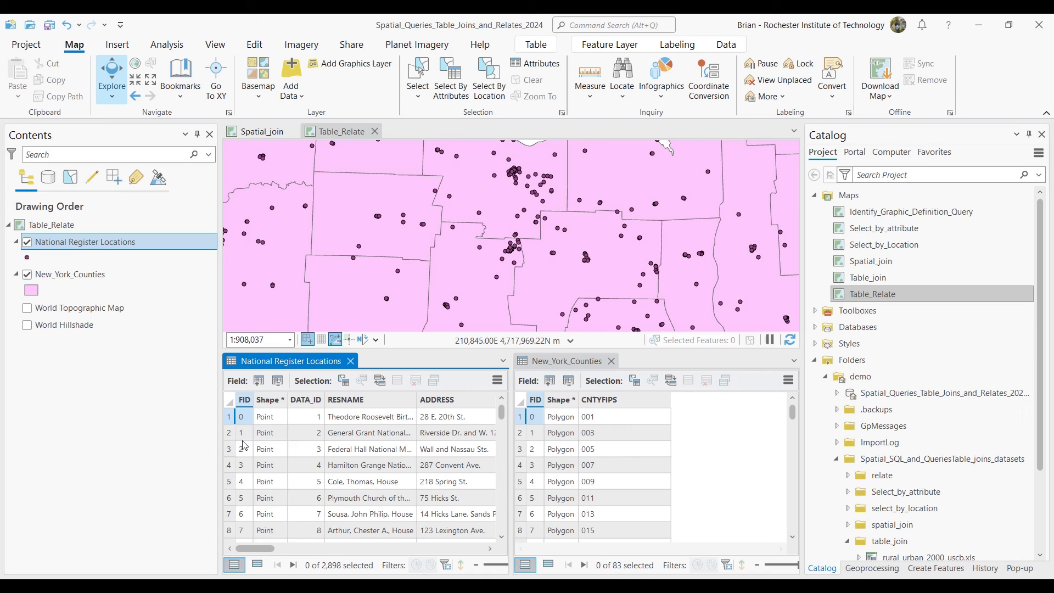
Sort the National Register Locations table by CNTYFIPS in ascending order
{"action": "left_click_drag", "start_coordinate": [261, 548], "coordinate": [316, 548]}
{"action": "left_click", "coordinate": [343, 400]}
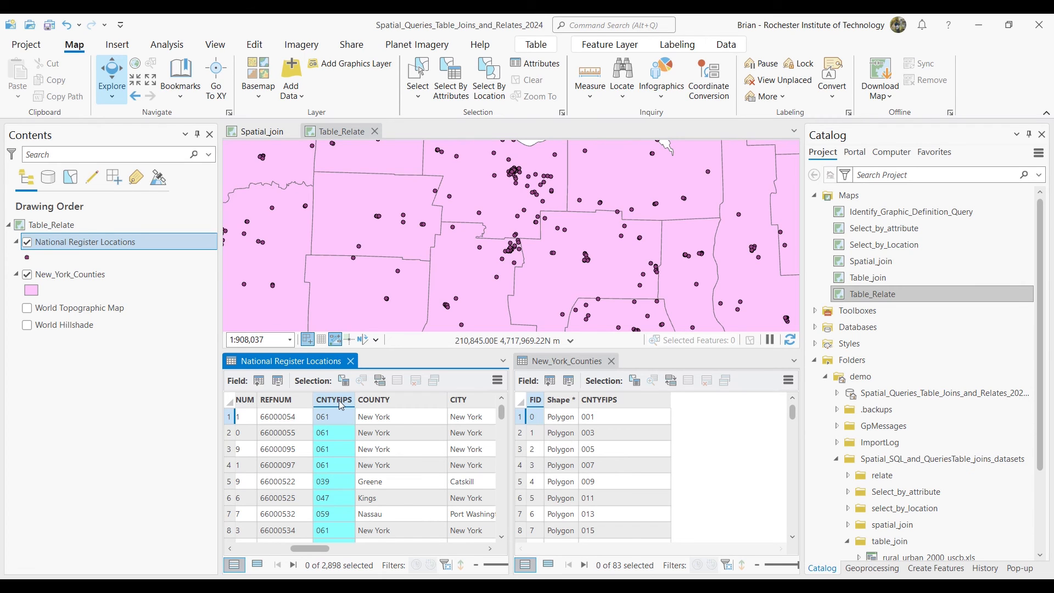
{"action": "right_click", "coordinate": [342, 403]}
{"action": "left_click", "coordinate": [410, 158]}
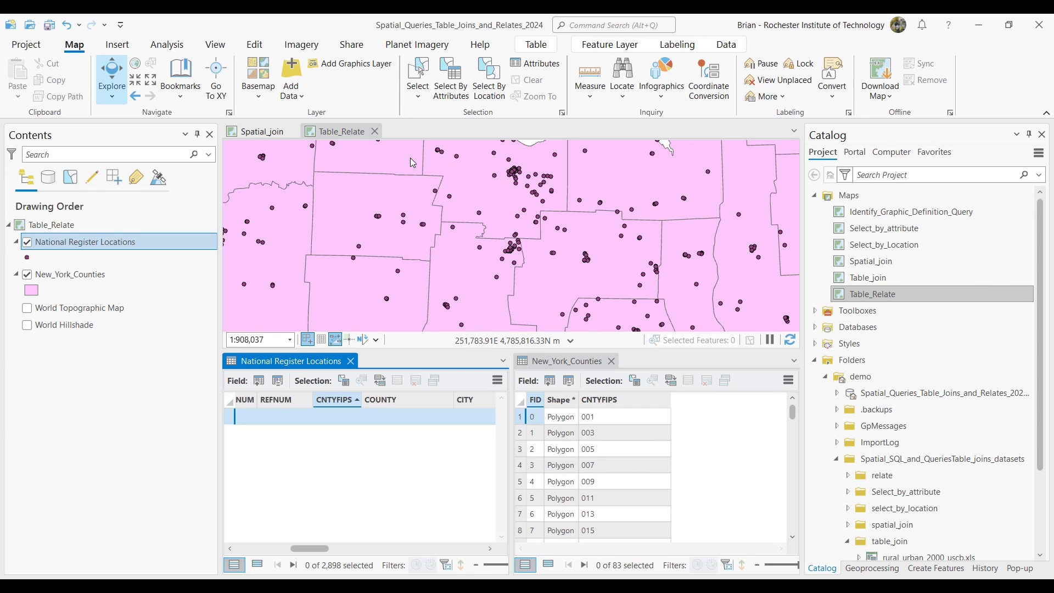
Select seven Albany records with CNTYFIPS 001, zoom the map to them and select the matching 001 county record
{"action": "scroll", "coordinate": [349, 489], "scroll_direction": "down", "scroll_amount": 8}
{"action": "scroll", "coordinate": [349, 489], "scroll_direction": "down", "scroll_amount": 15}
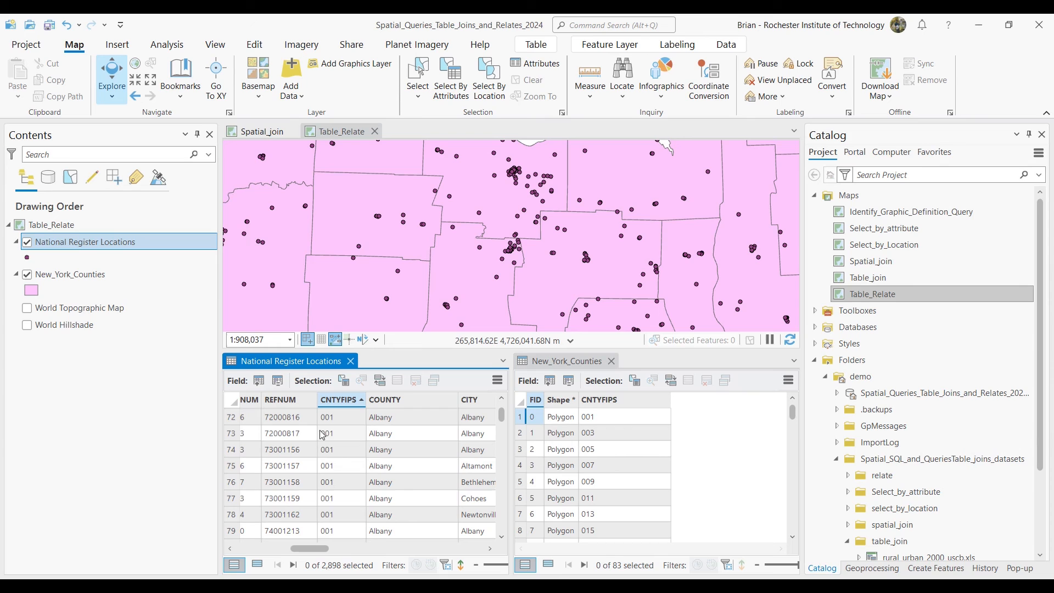
{"action": "left_click", "coordinate": [231, 420]}
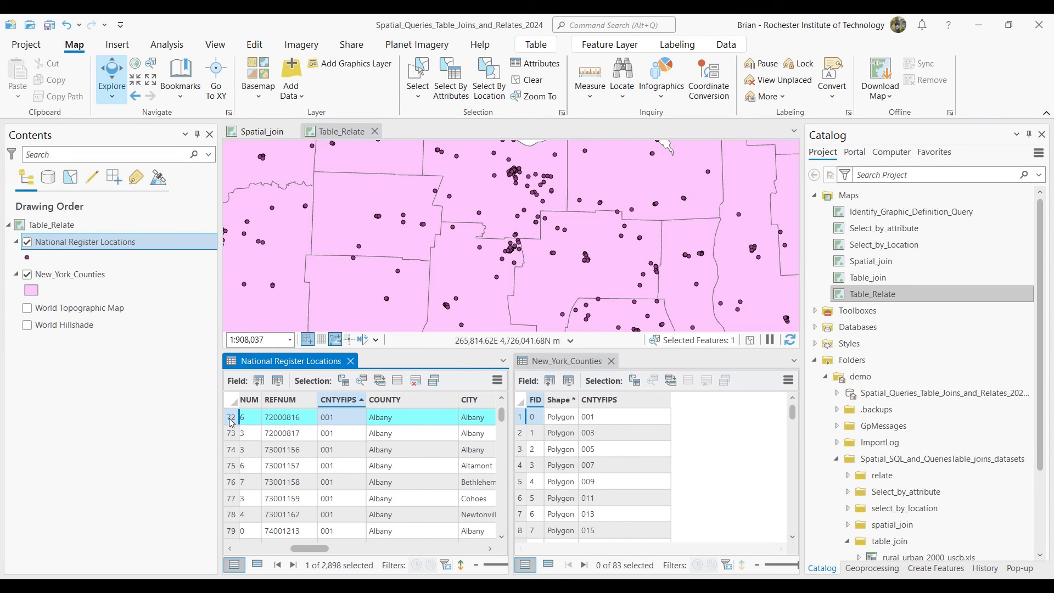
{"action": "key", "text": "shift+Down"}
{"action": "key", "text": "shift+Down"}
{"action": "key", "text": "shift+Down"}
{"action": "key", "text": "shift+Down"}
{"action": "key", "text": "shift+Down"}
{"action": "key", "text": "shift+Down"}
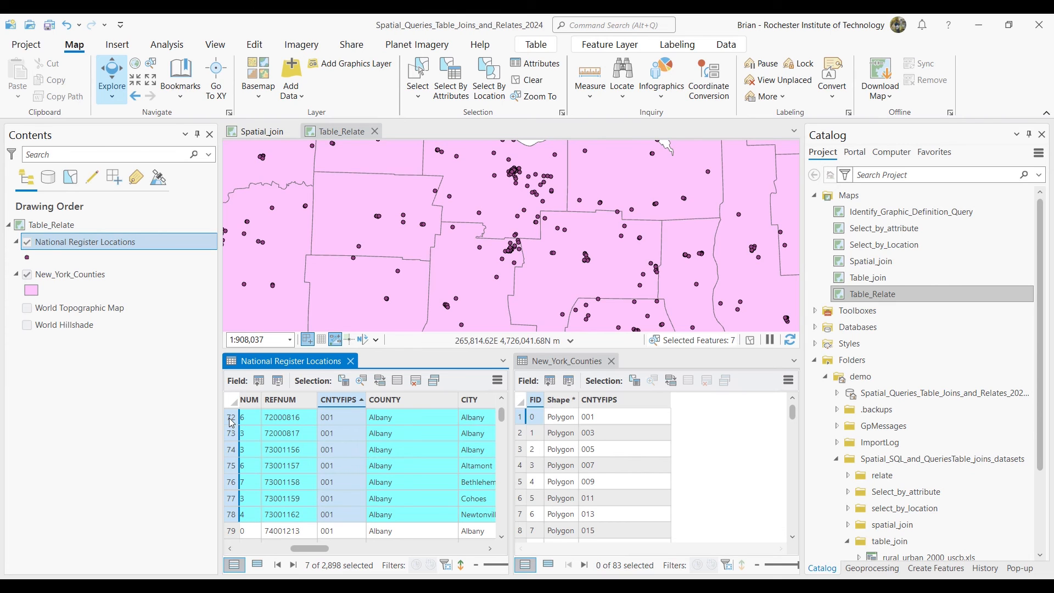
{"action": "right_click", "coordinate": [231, 421]}
{"action": "left_click", "coordinate": [231, 428]}
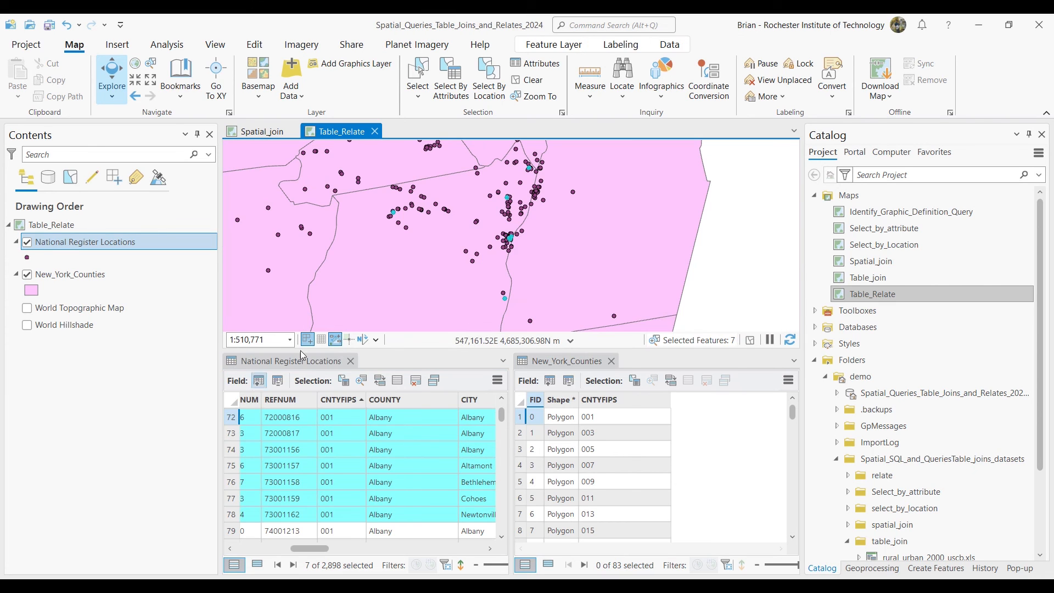
{"action": "mouse_move", "coordinate": [462, 247]}
{"action": "left_mouse_down"}
{"action": "mouse_move", "coordinate": [459, 214]}
{"action": "mouse_move", "coordinate": [449, 247]}
{"action": "left_mouse_up"}
{"action": "scroll", "coordinate": [489, 234], "scroll_direction": "up", "scroll_amount": 2}
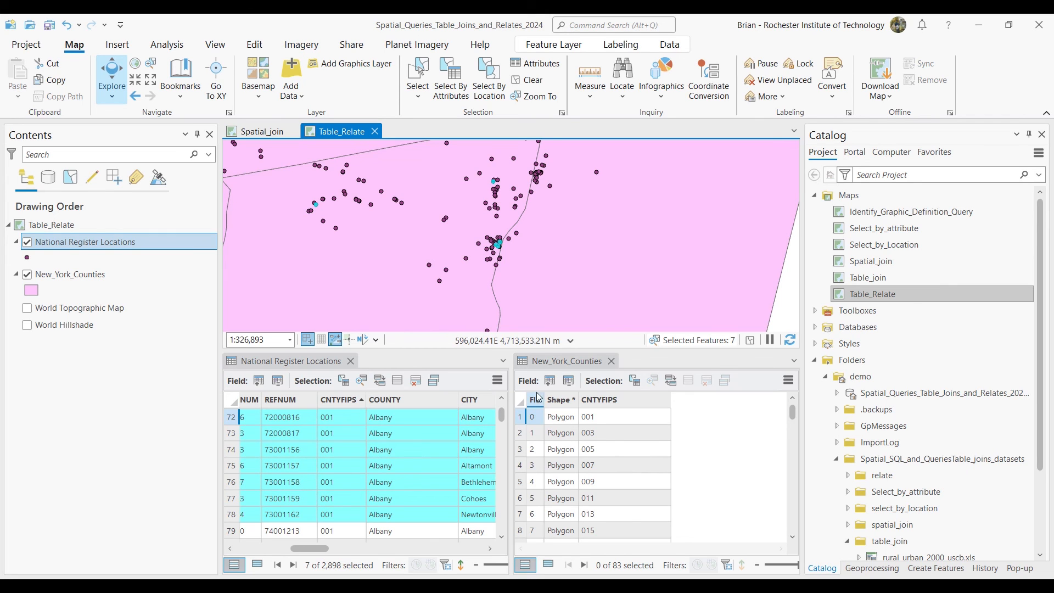
{"action": "left_click", "coordinate": [520, 418]}
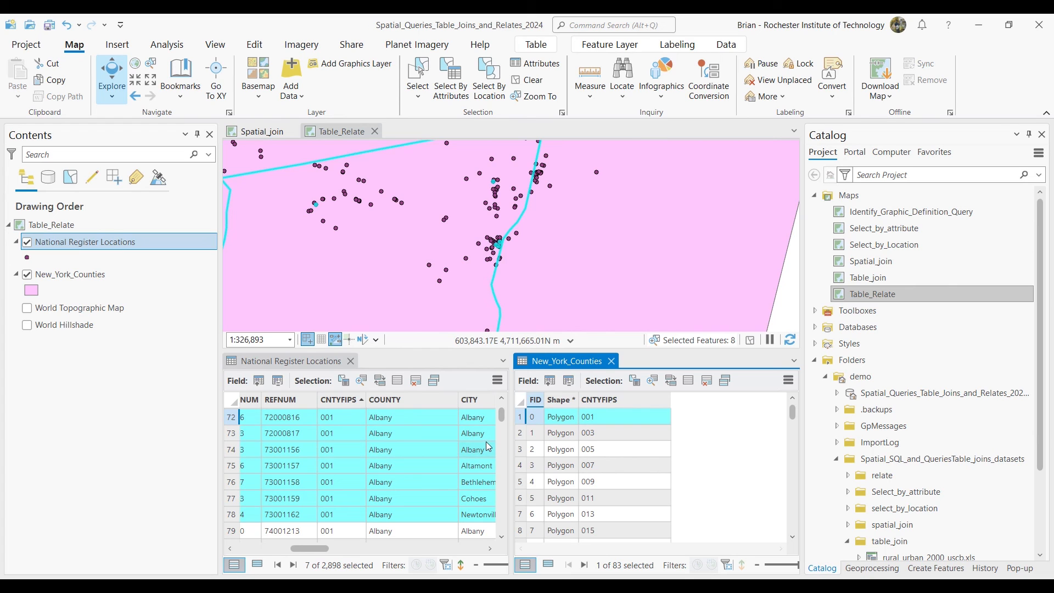
Clear all selections and close the National Register Locations and New_York_Counties tables
{"action": "left_click", "coordinate": [527, 80]}
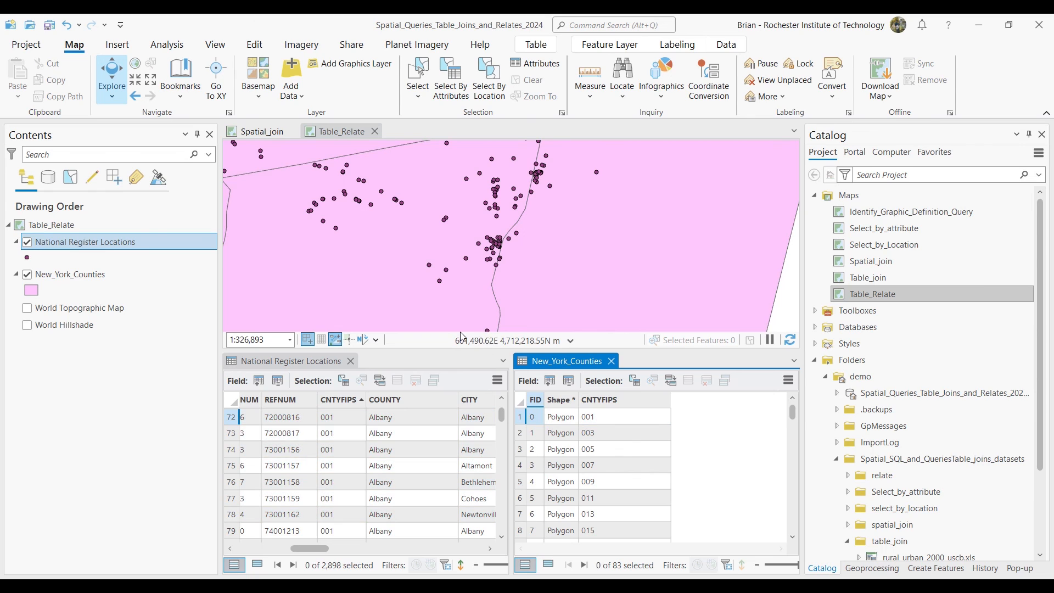
{"action": "left_click", "coordinate": [351, 361]}
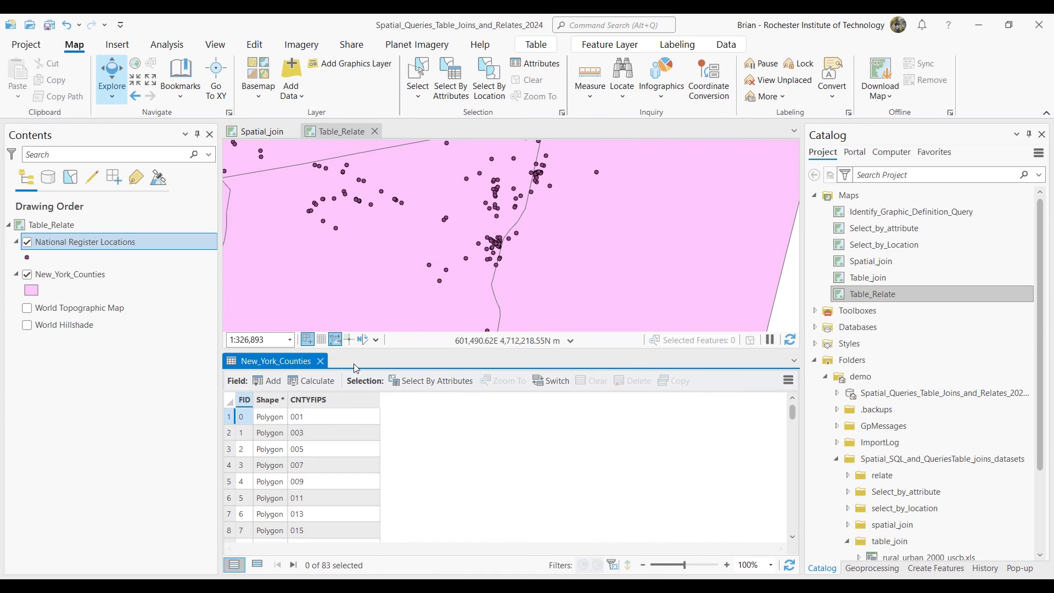
{"action": "left_click", "coordinate": [324, 364]}
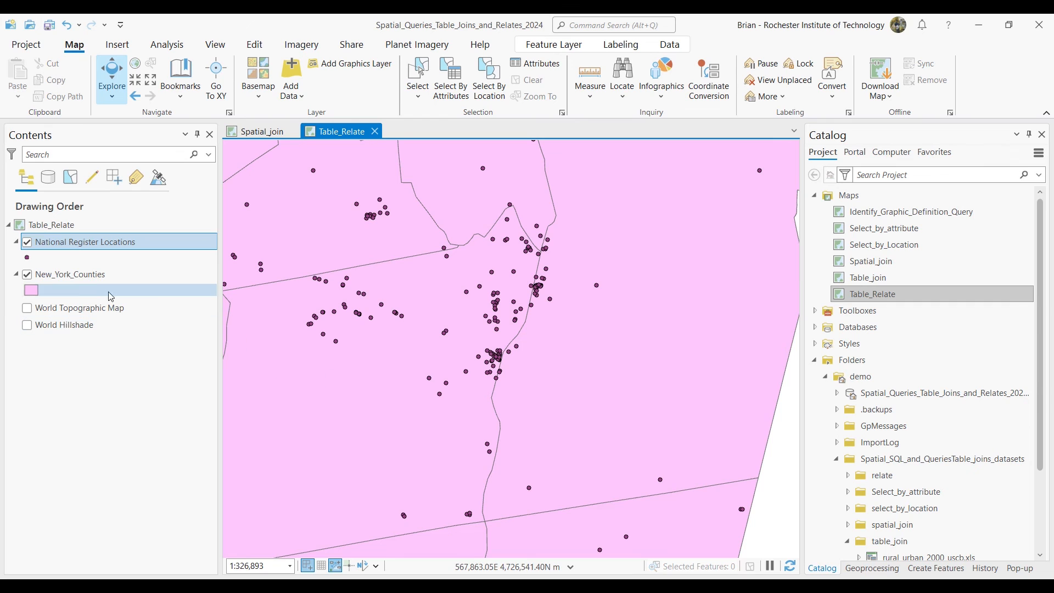
Start adding a relate on the New_York_Counties layer with CNTYFIPS as the input relate field
{"action": "left_click", "coordinate": [94, 279]}
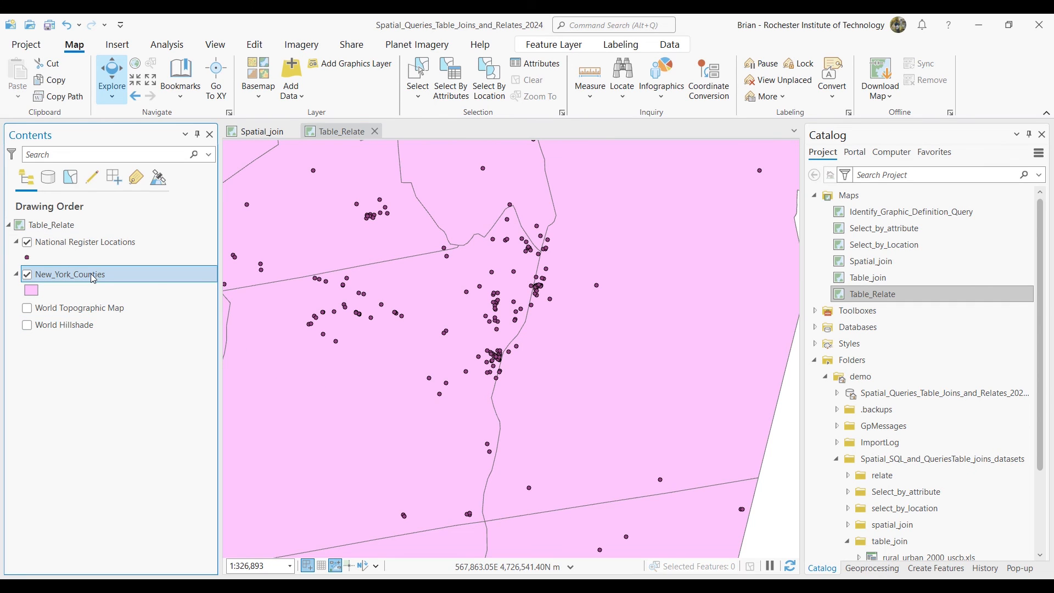
{"action": "right_click", "coordinate": [93, 278]}
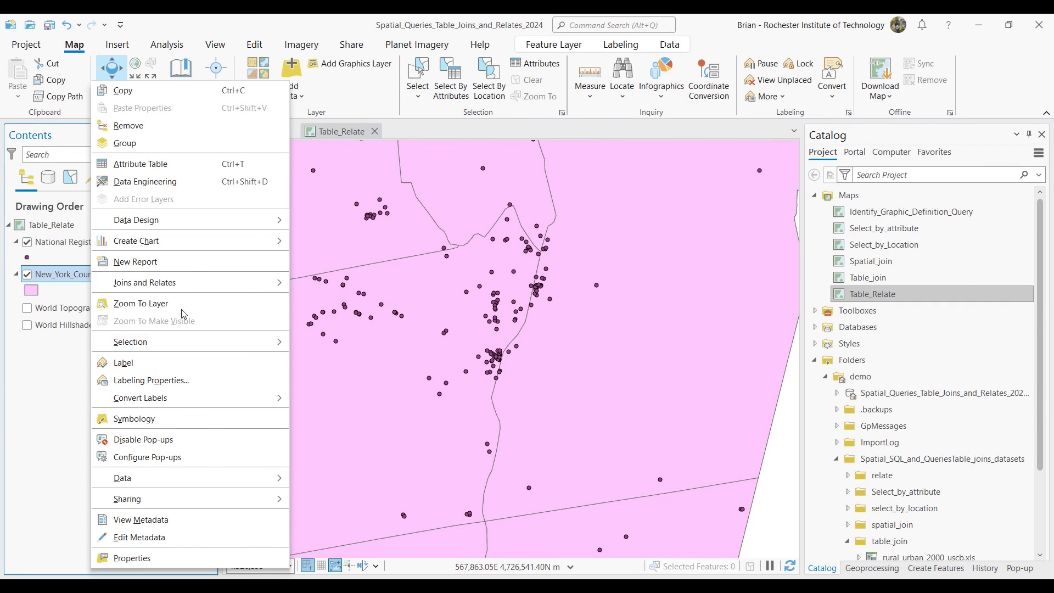
{"action": "mouse_move", "coordinate": [186, 290]}
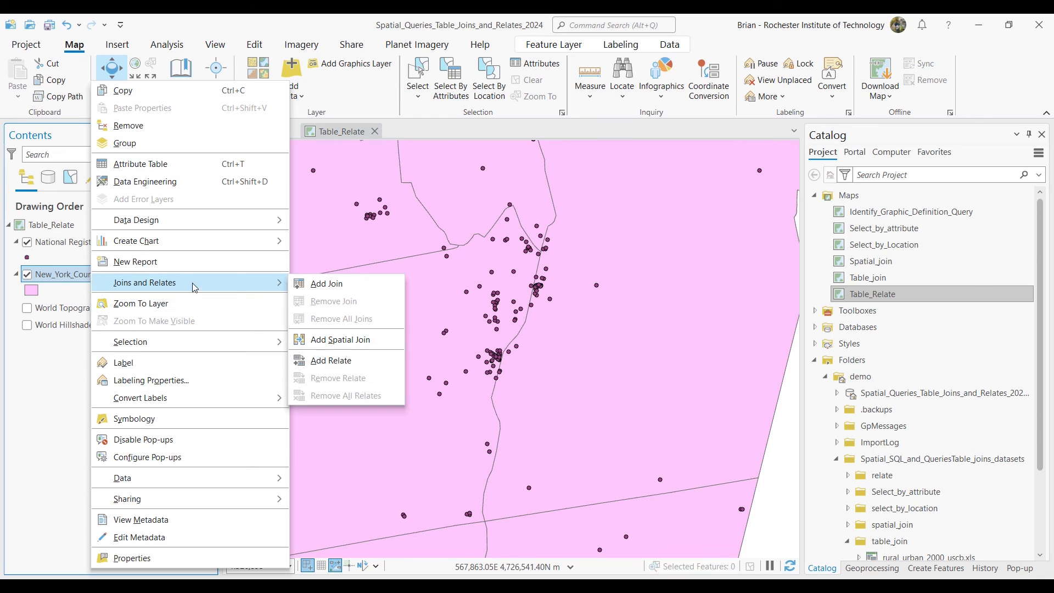
{"action": "left_click", "coordinate": [328, 361]}
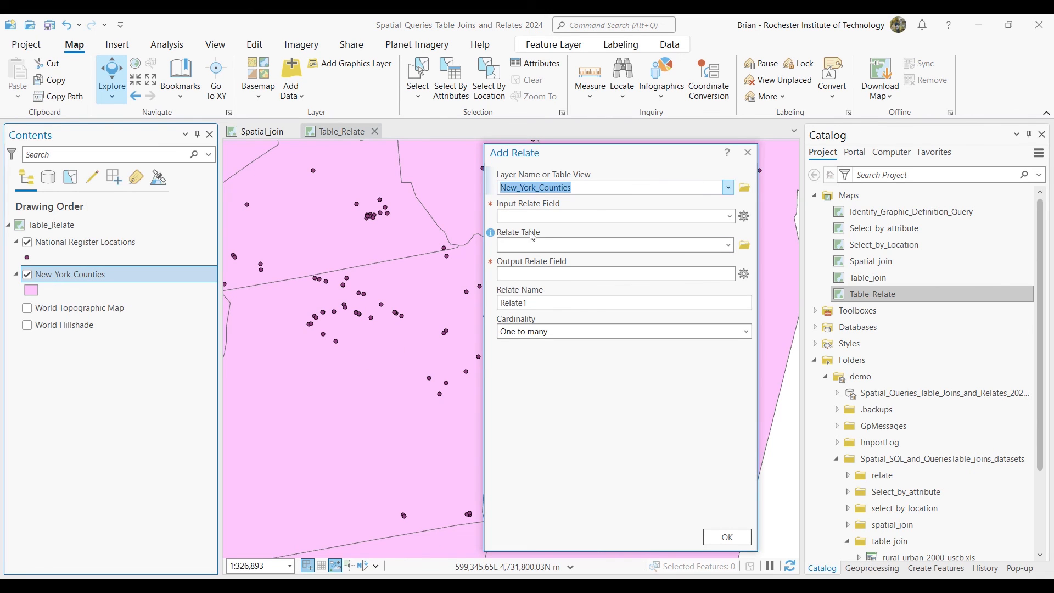
{"action": "left_click", "coordinate": [730, 218]}
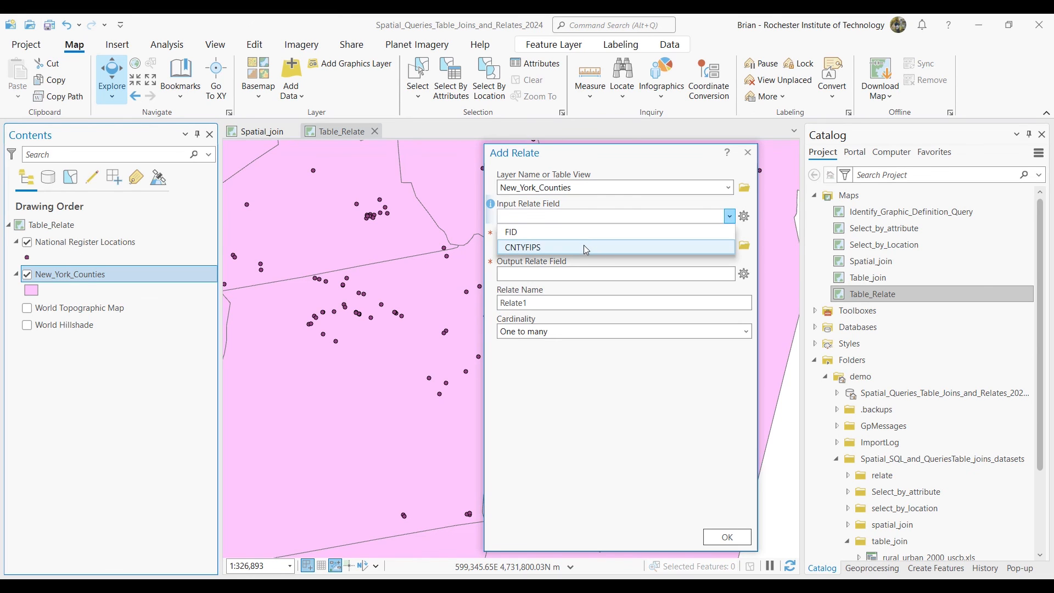
{"action": "left_click", "coordinate": [585, 247]}
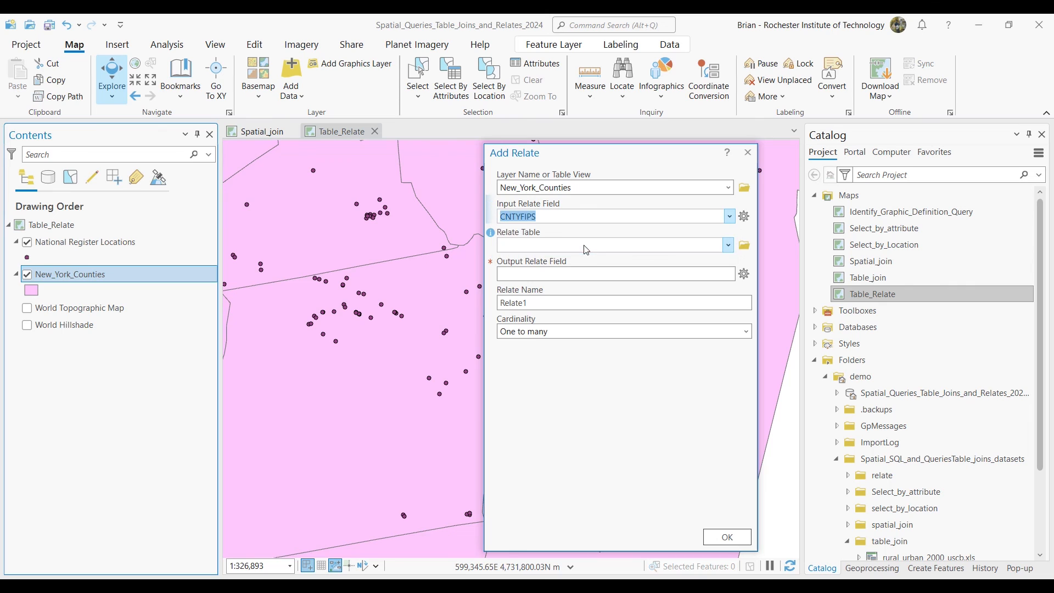
Set National Register Locations as the relate table with CNTYFIPS as the output relate field
{"action": "left_click", "coordinate": [726, 247]}
{"action": "left_click", "coordinate": [684, 263]}
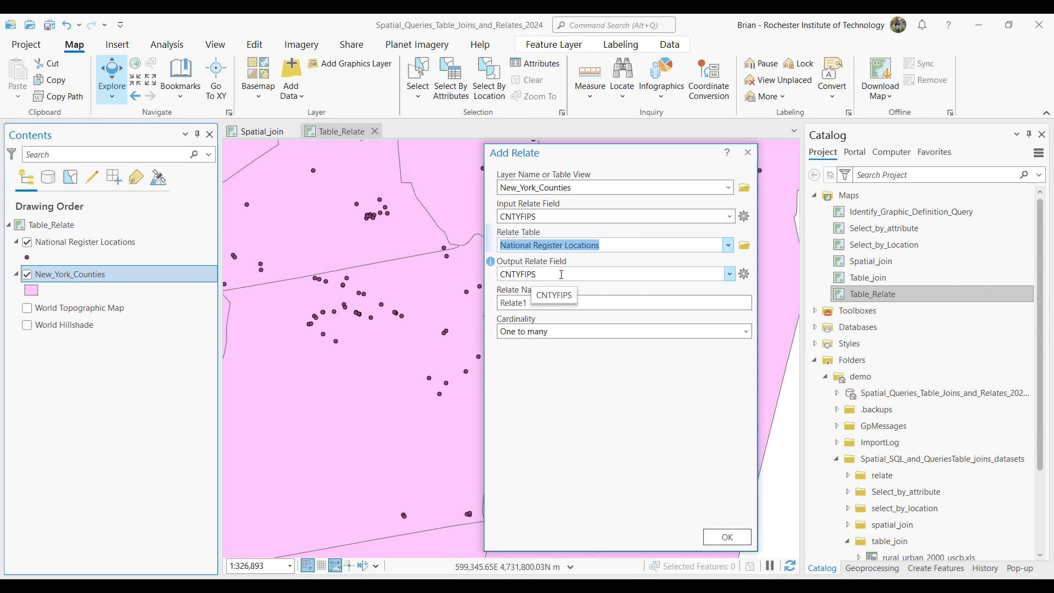
{"action": "left_click", "coordinate": [730, 274]}
{"action": "left_click", "coordinate": [669, 292]}
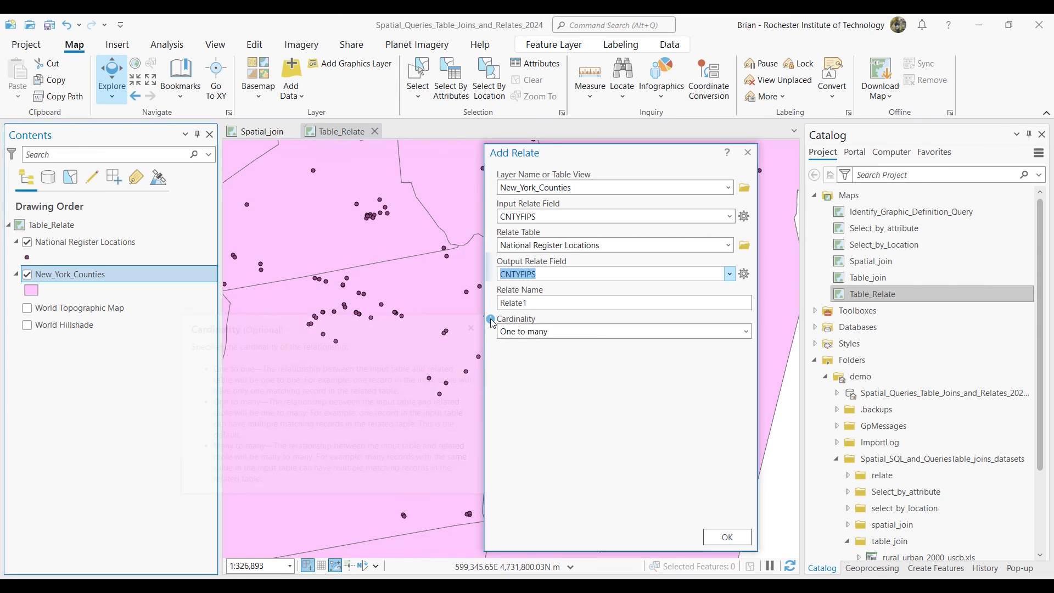
{"action": "mouse_move", "coordinate": [491, 320]}
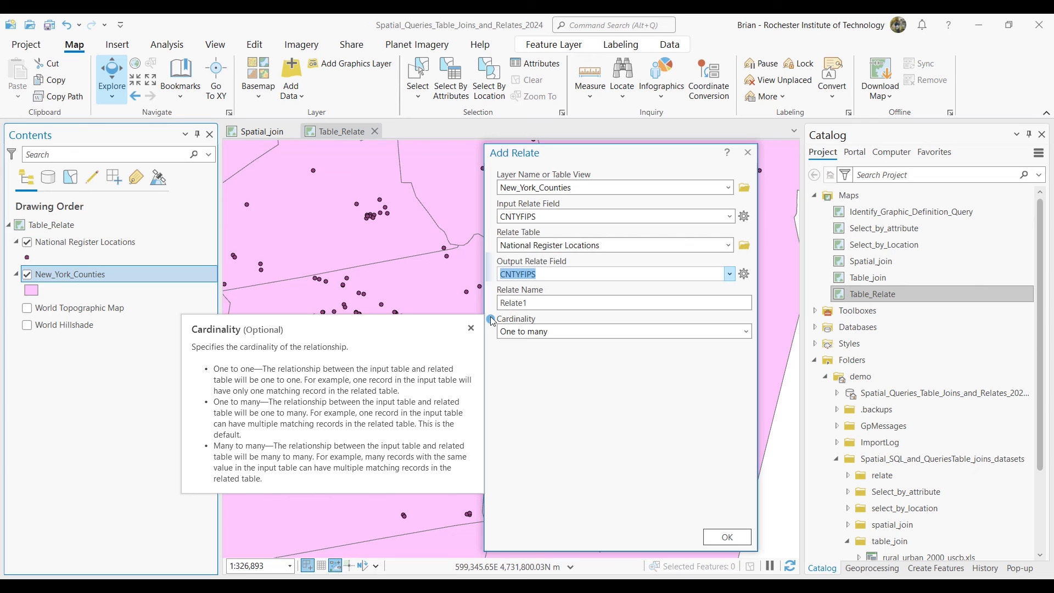
Create the one-to-many relate named Relate1, and open the New_York_Counties attribute table in a reduced pane below the map
{"action": "left_click", "coordinate": [562, 435]}
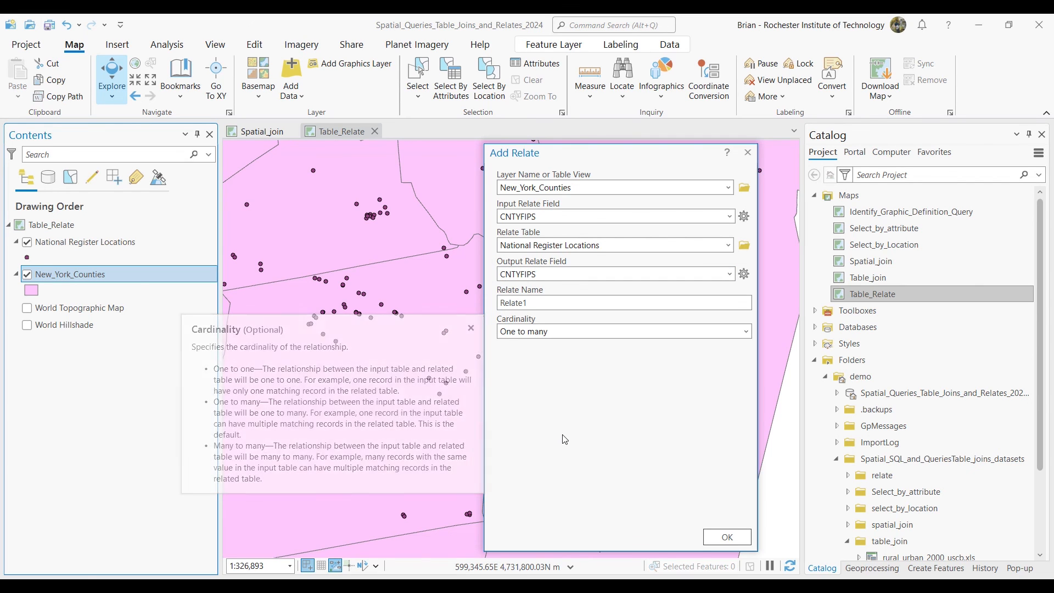
{"action": "left_click", "coordinate": [727, 538]}
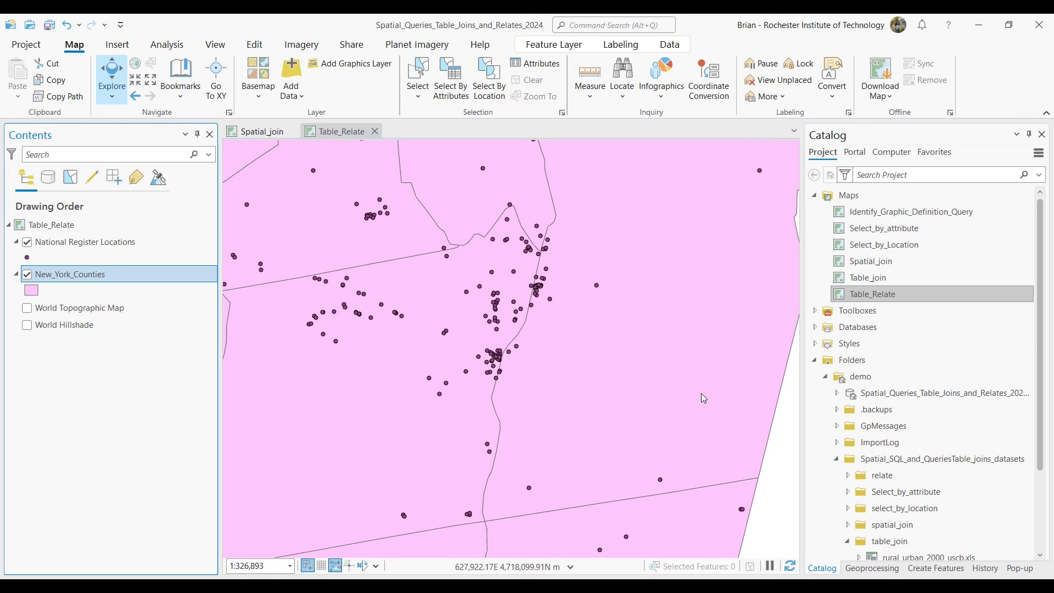
{"action": "right_click", "coordinate": [90, 276]}
{"action": "left_click", "coordinate": [138, 164]}
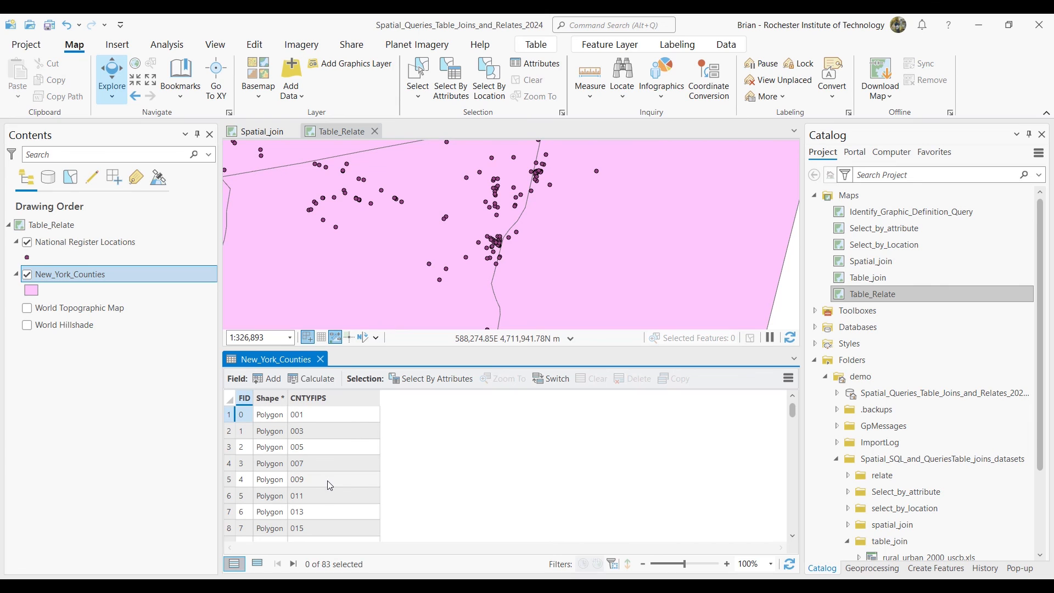
{"action": "left_click_drag", "start_coordinate": [433, 356], "coordinate": [433, 483]}
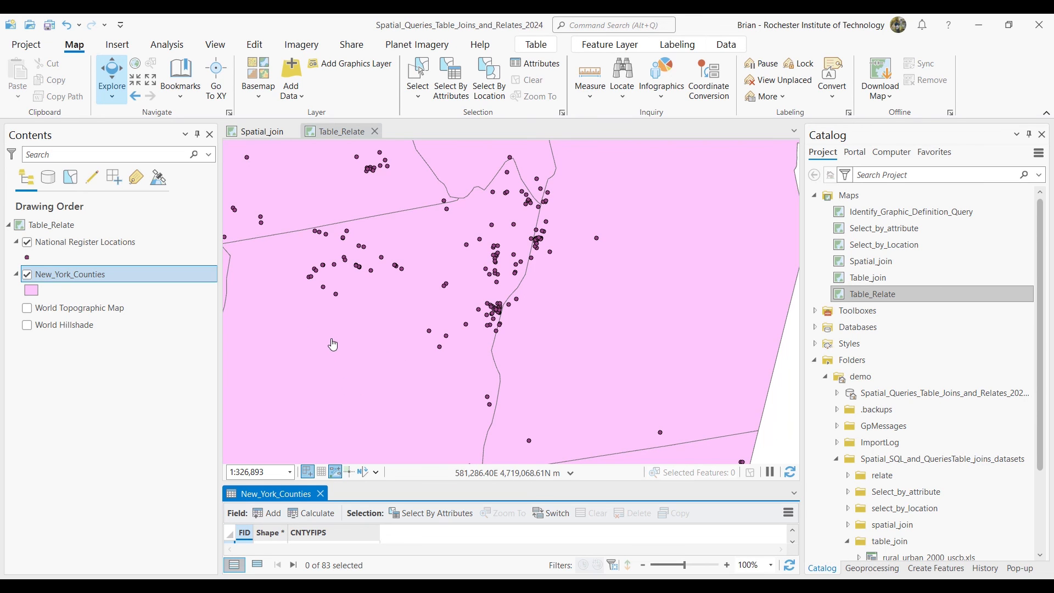
Identify county 001 on the map and expand its related National Register Locations in a floating, enlarged pop-up list beside the county
{"action": "left_click", "coordinate": [334, 344]}
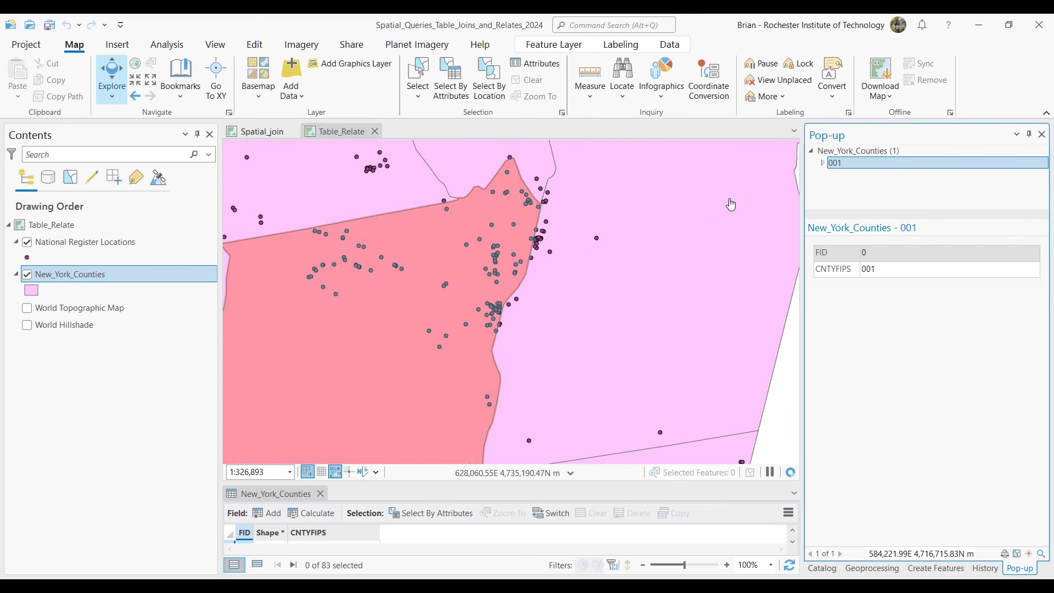
{"action": "left_click_drag", "start_coordinate": [859, 135], "coordinate": [607, 90]}
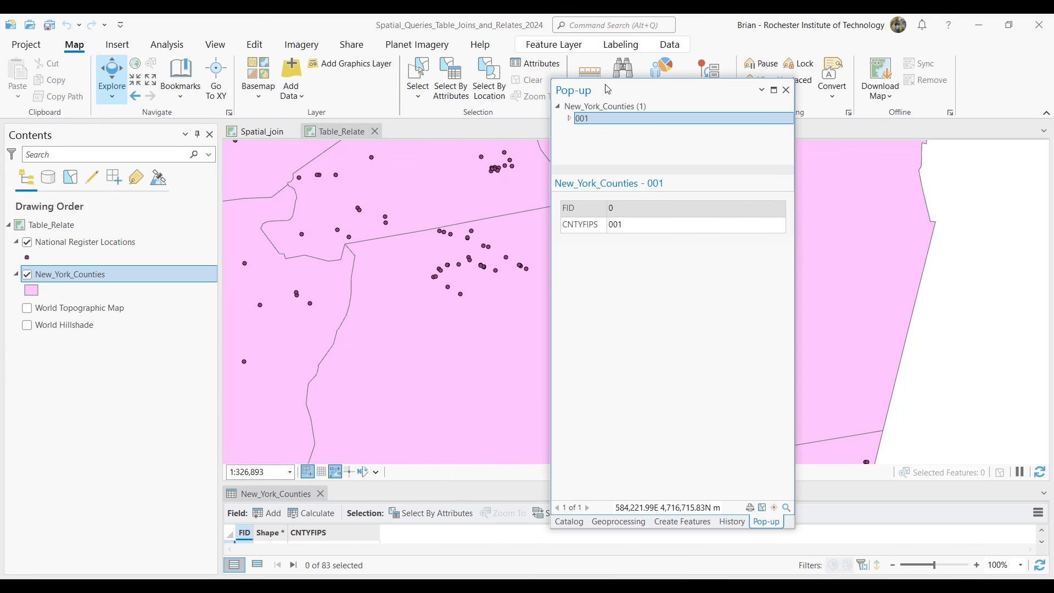
{"action": "left_click", "coordinate": [571, 118]}
{"action": "left_click", "coordinate": [618, 136]}
{"action": "left_click_drag", "start_coordinate": [686, 170], "coordinate": [679, 333]}
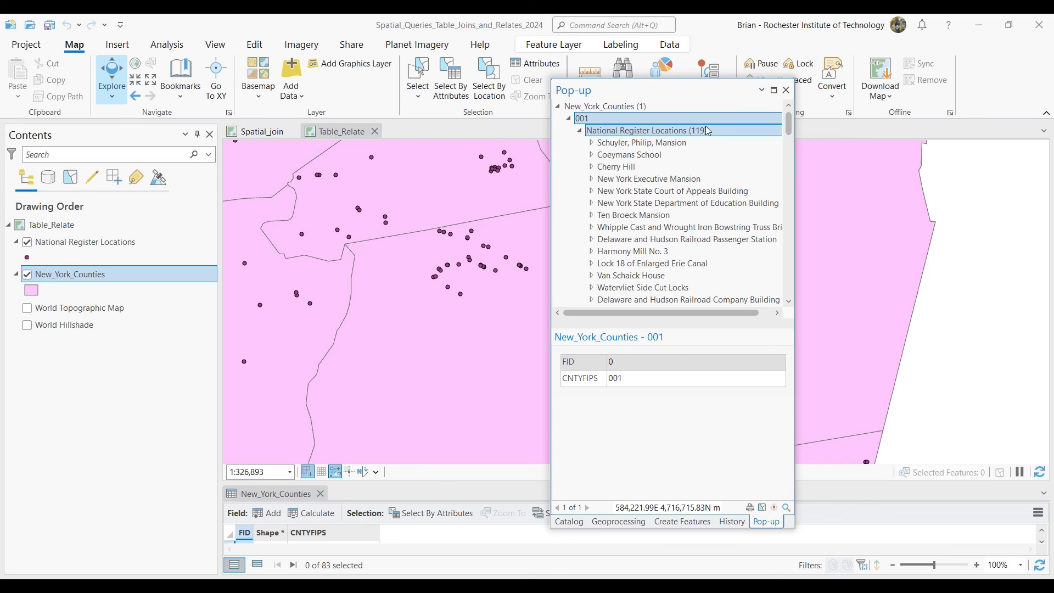
{"action": "left_click_drag", "start_coordinate": [707, 93], "coordinate": [903, 57]}
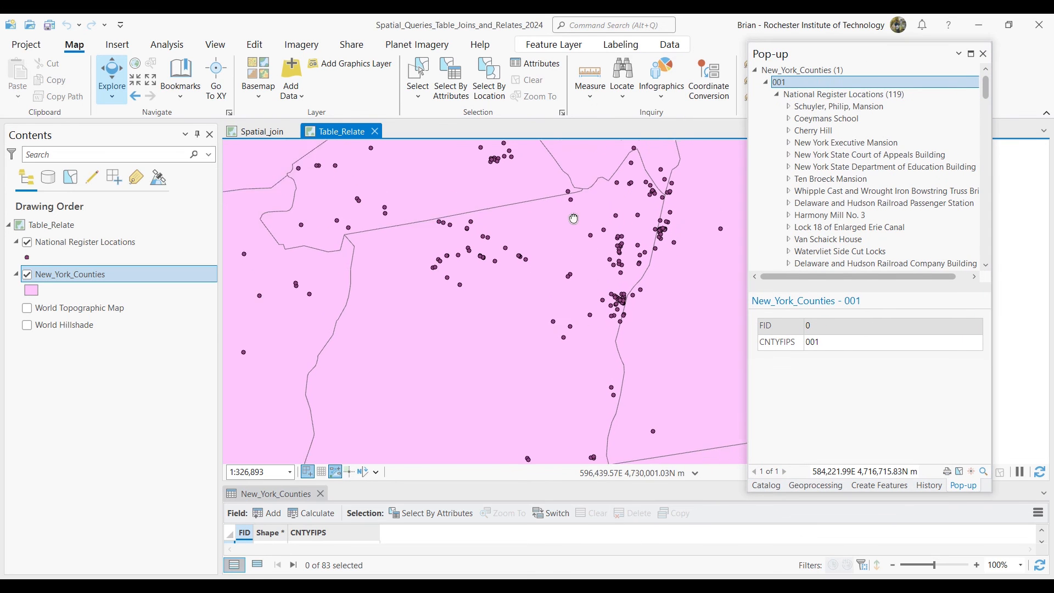
{"action": "left_click_drag", "start_coordinate": [576, 247], "coordinate": [572, 215]}
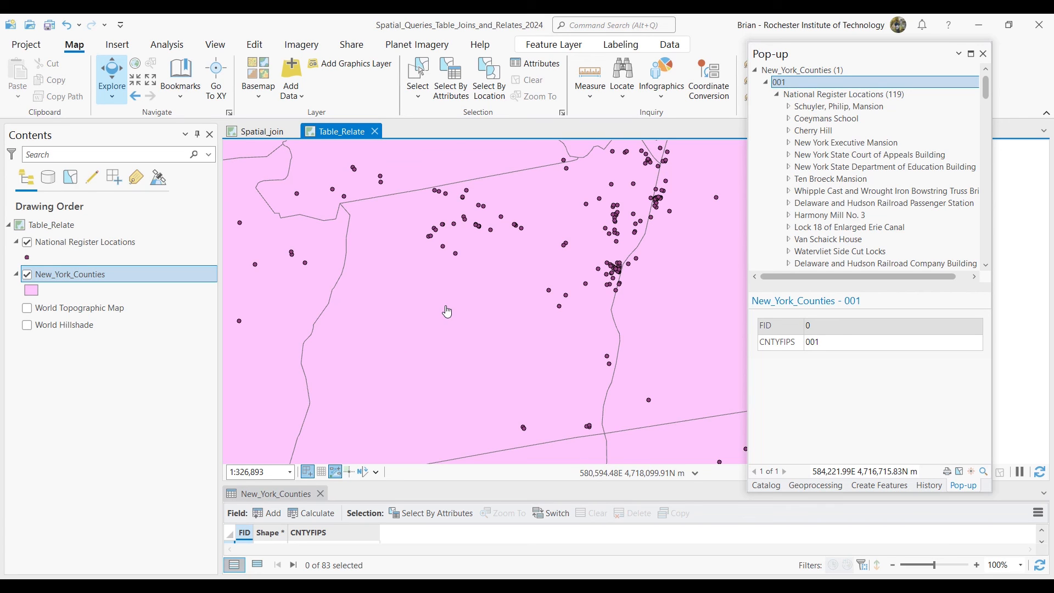
Inspect the related records for Coeymans School and New York State Department of Education Building, and zoom the map to the latter
{"action": "left_click", "coordinate": [829, 110]}
{"action": "left_click", "coordinate": [829, 119]}
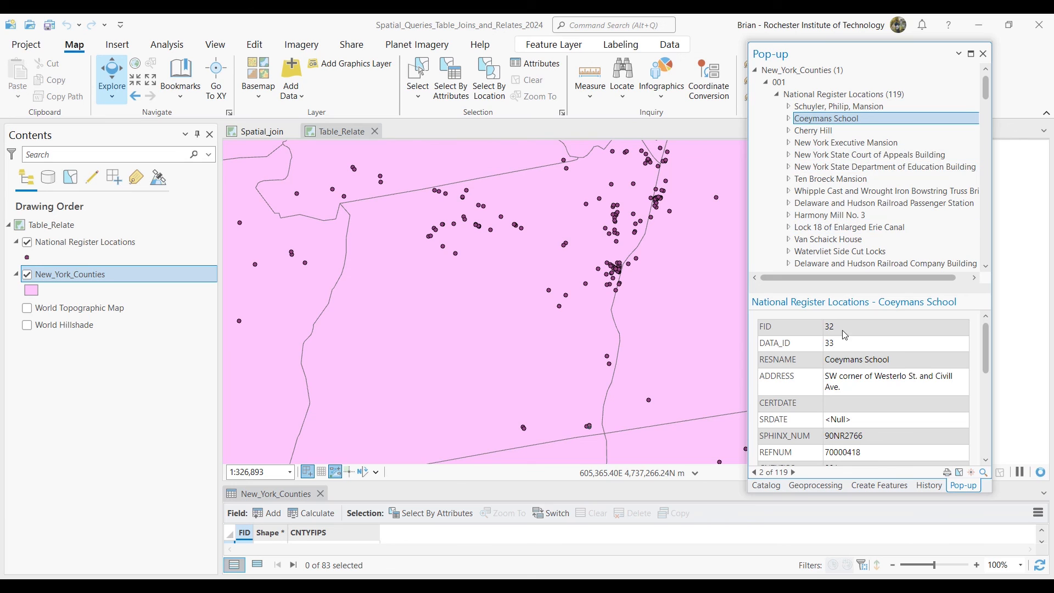
{"action": "left_click", "coordinate": [854, 178]}
{"action": "left_click", "coordinate": [853, 168]}
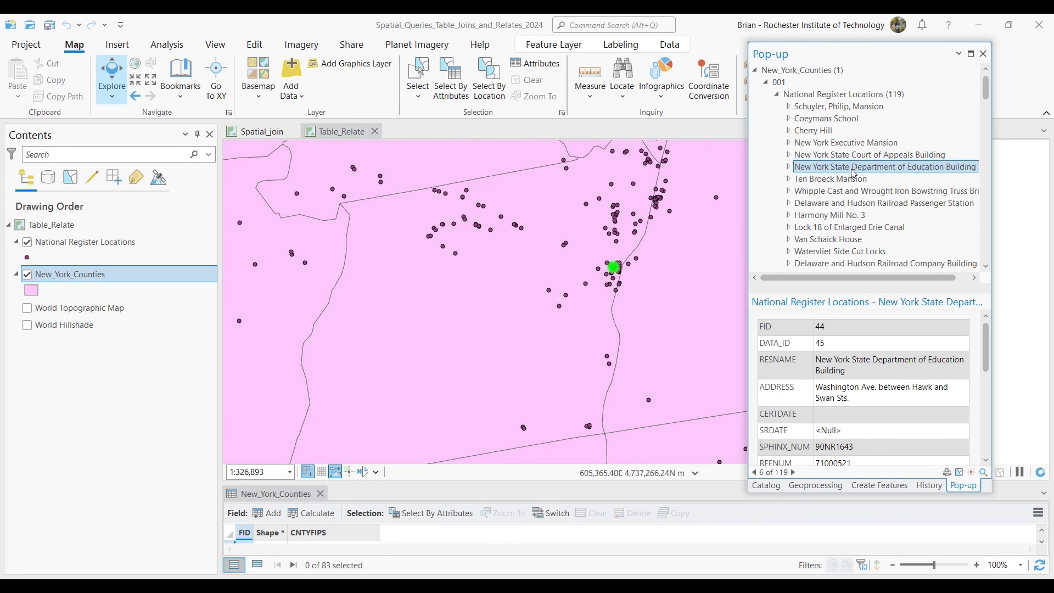
{"action": "right_click", "coordinate": [852, 170]}
{"action": "left_click", "coordinate": [888, 180]}
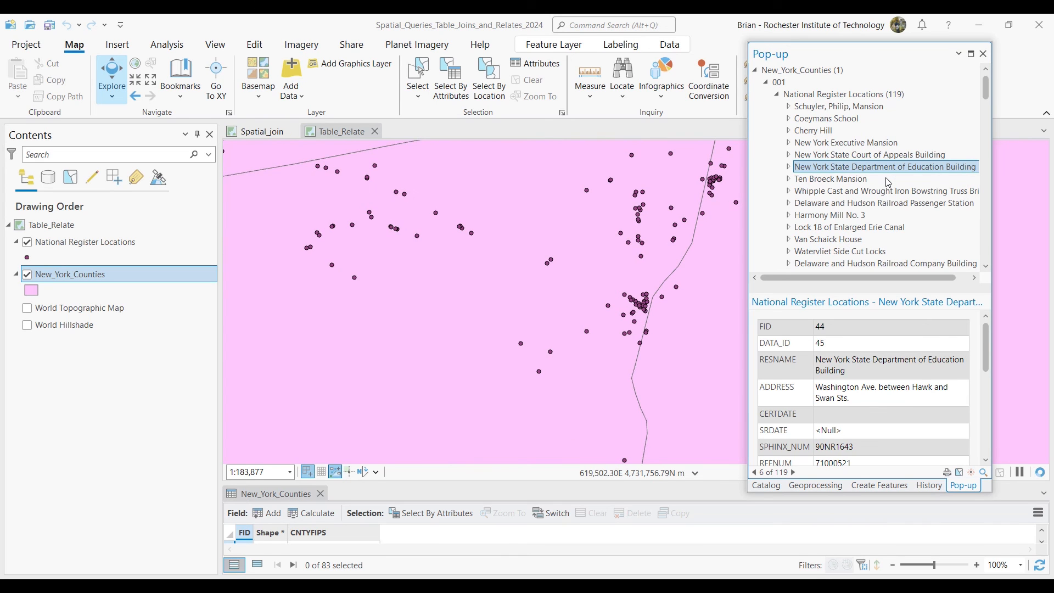